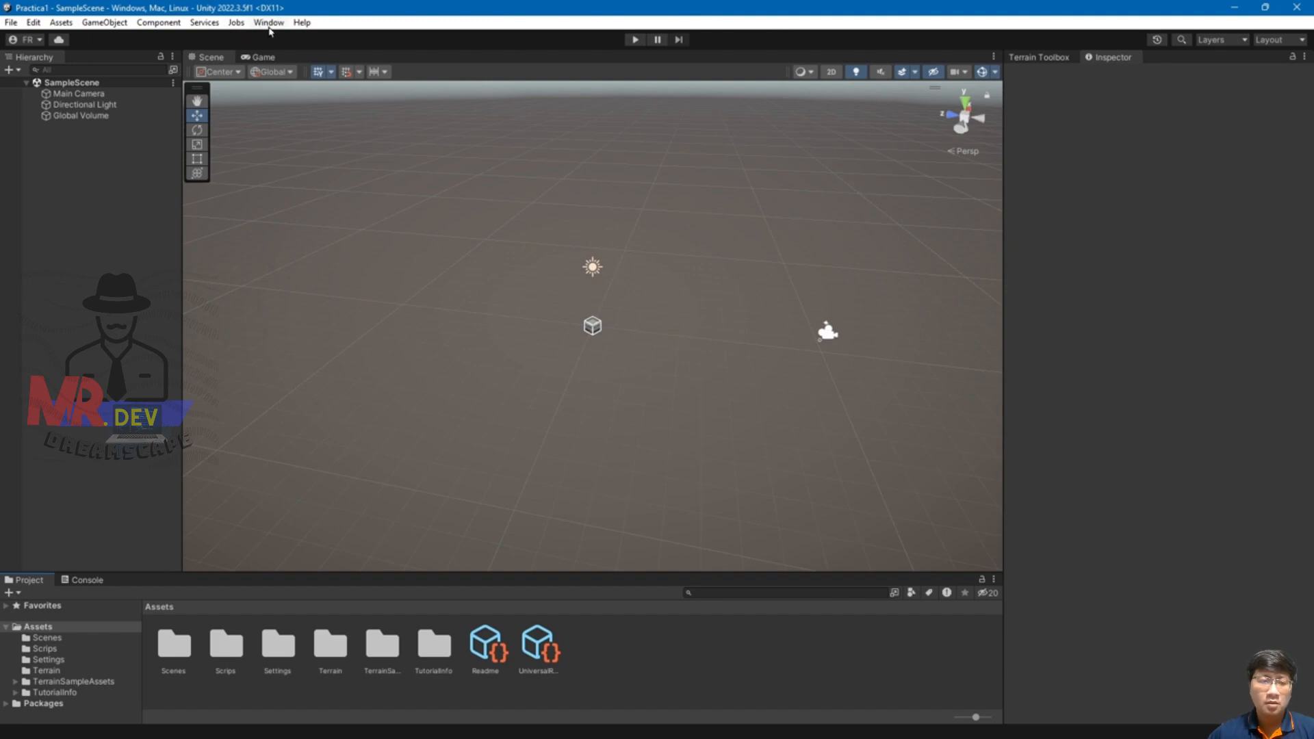
Open the Package Manager and place its window over the scene view.
{"action": "left_click", "coordinate": [267, 24]}
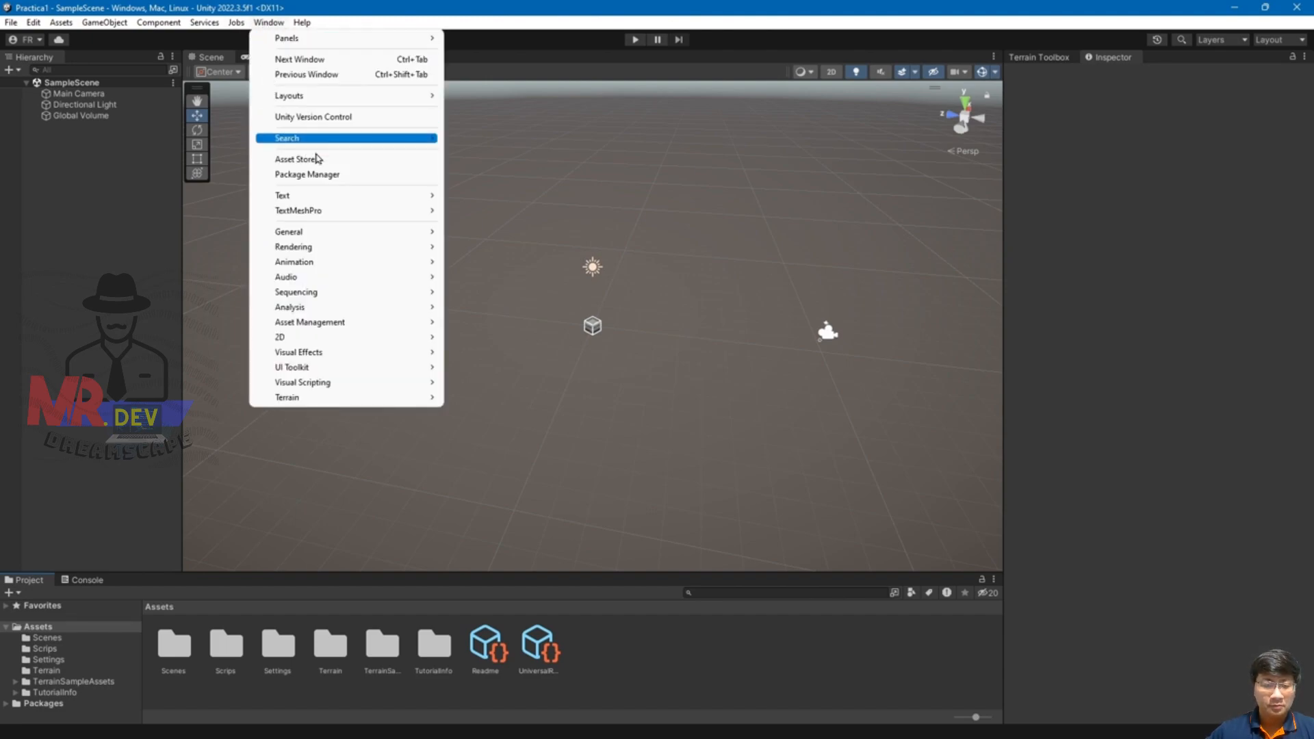
{"action": "left_click", "coordinate": [312, 177]}
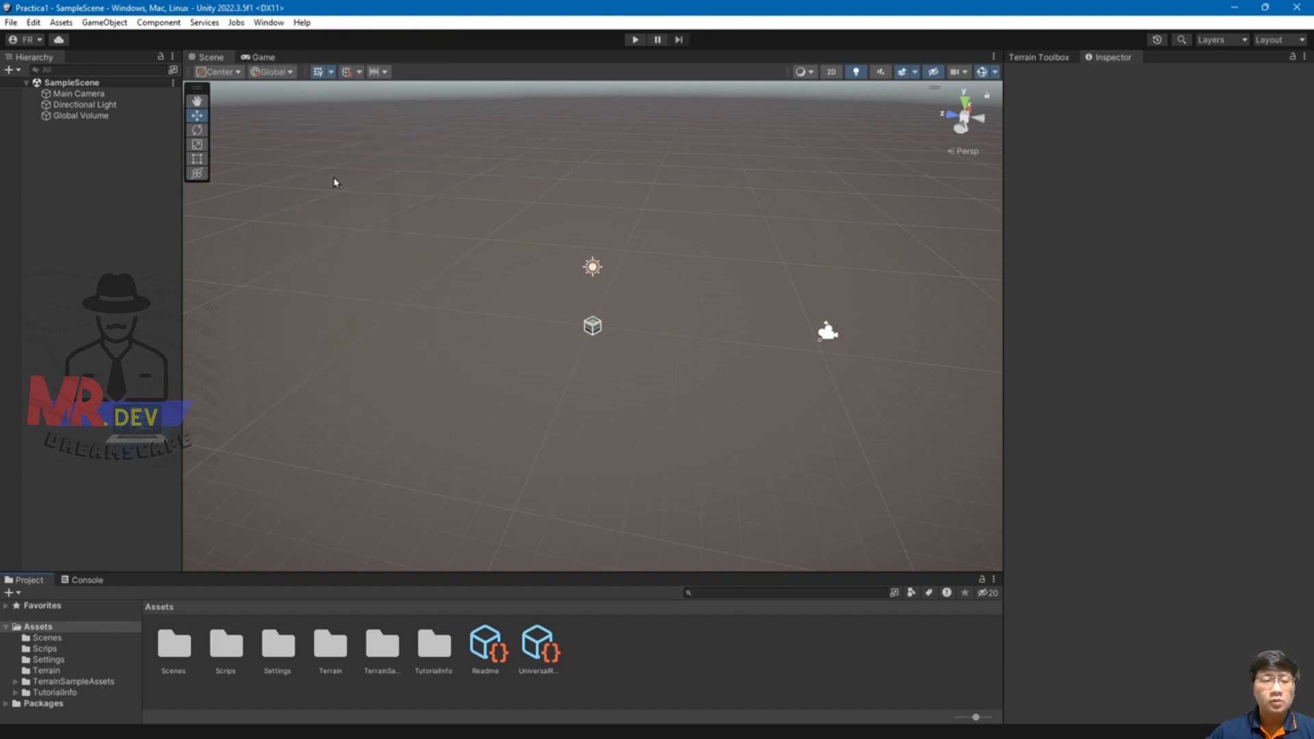
{"action": "left_click_drag", "start_coordinate": [132, 42], "coordinate": [347, 30]}
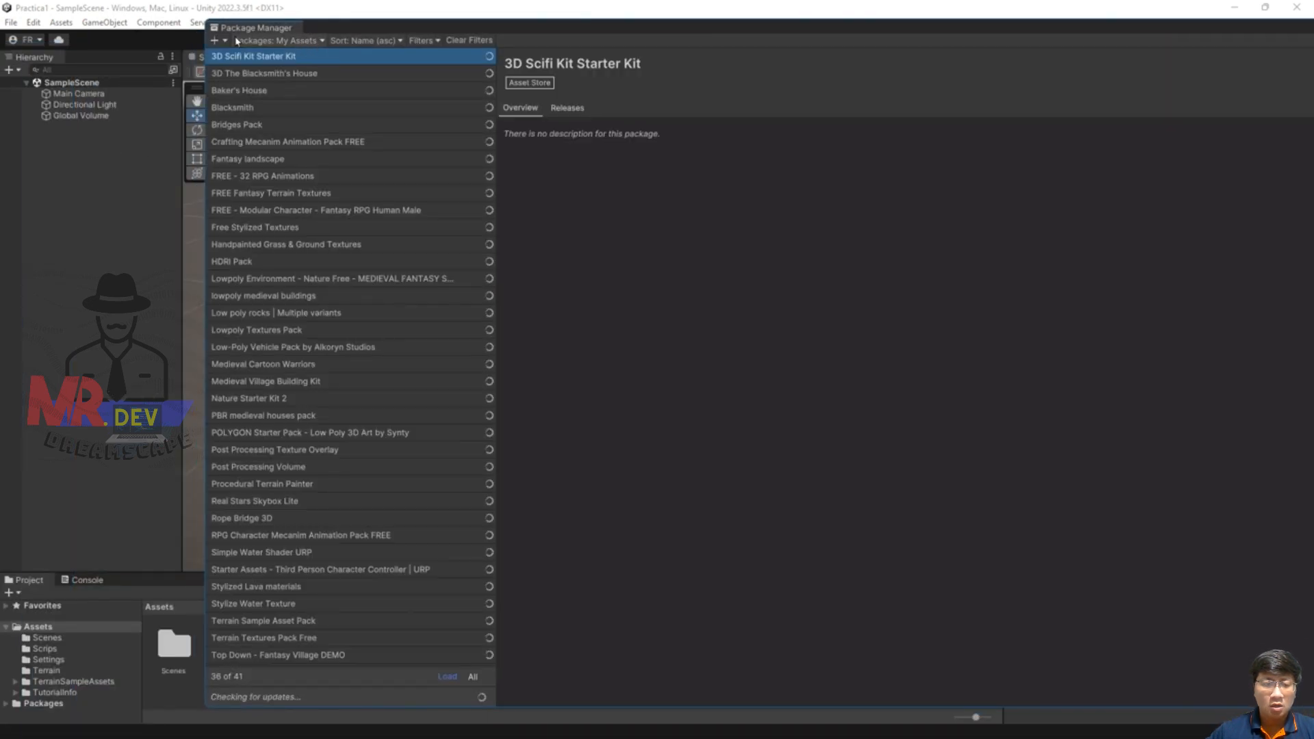
Look through the packages installed in the project and return to the My Assets package list.
{"action": "left_click", "coordinate": [279, 41]}
{"action": "left_click", "coordinate": [274, 72]}
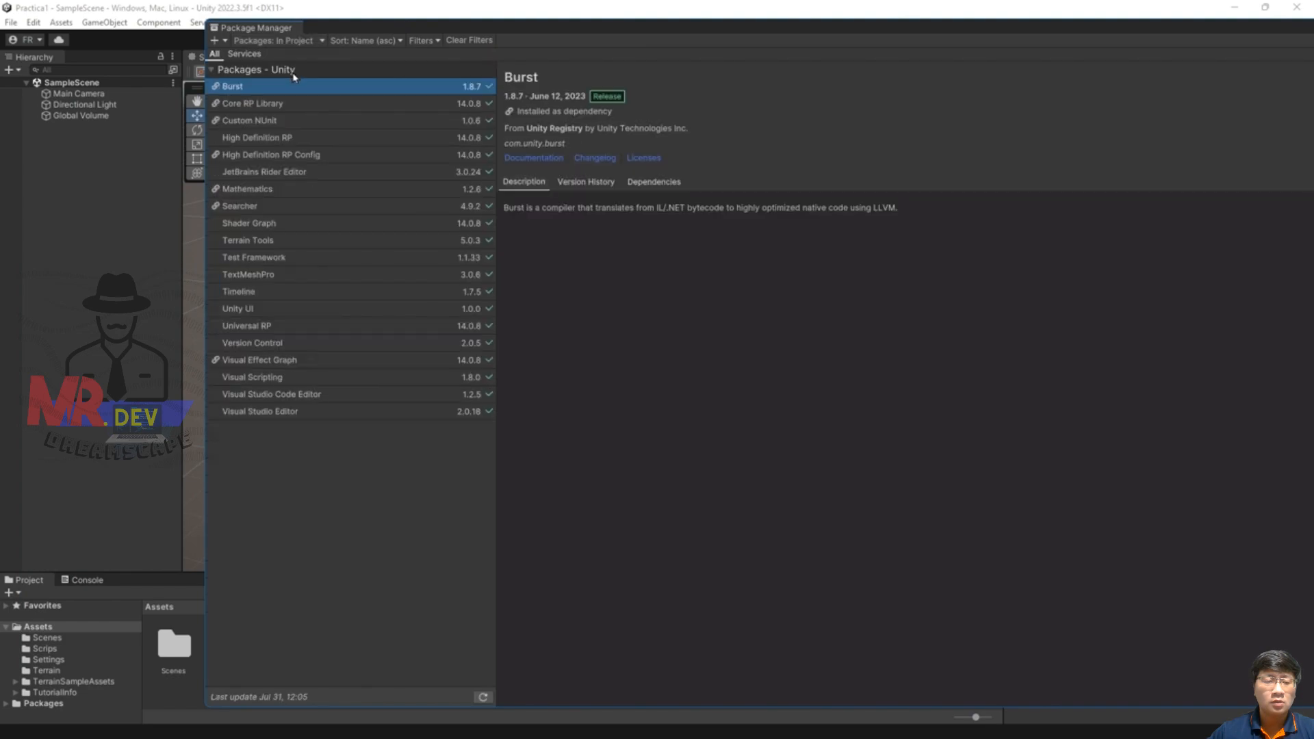
{"action": "left_click", "coordinate": [274, 41]}
{"action": "left_click", "coordinate": [284, 75]}
{"action": "left_click", "coordinate": [281, 41]}
{"action": "left_click", "coordinate": [288, 91]}
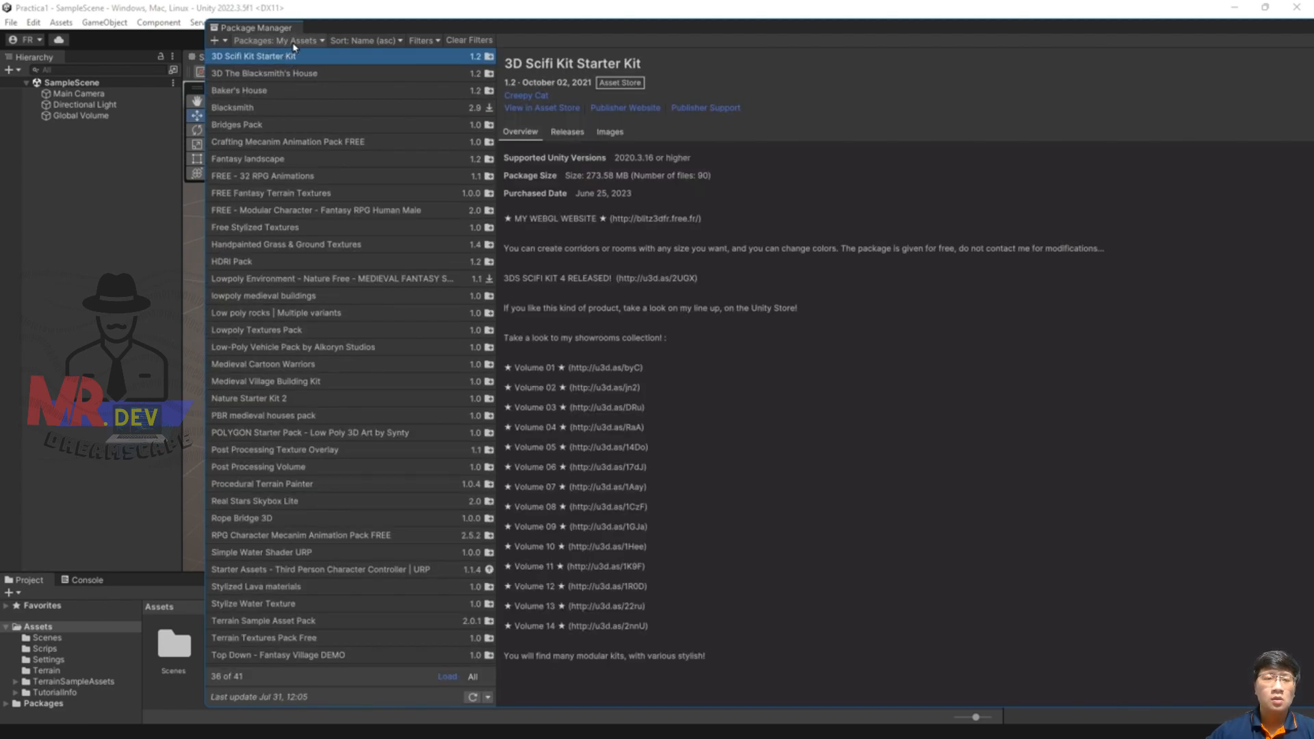
Add the package named com.unity.terrain-tools to the project by name.
{"action": "left_click", "coordinate": [214, 42]}
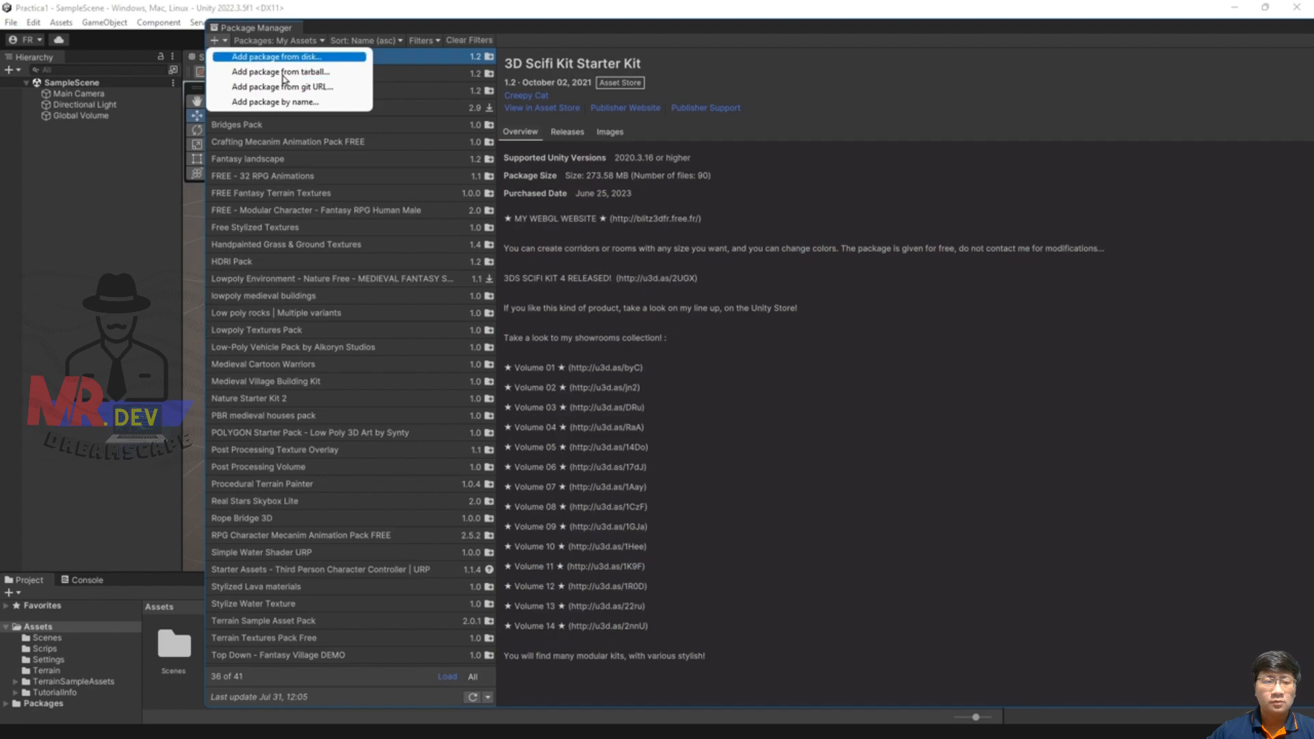
{"action": "left_click", "coordinate": [268, 103]}
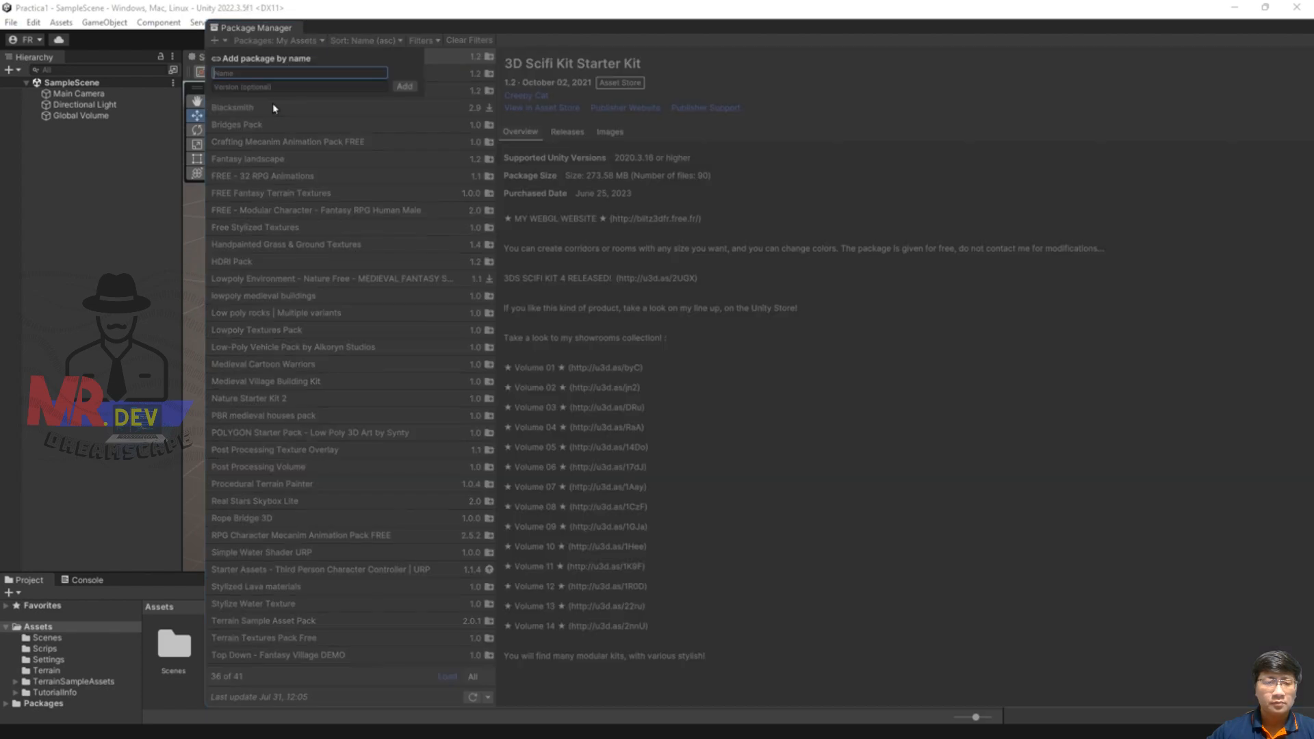
{"action": "type", "text": "com.unity.terrain-tools"}
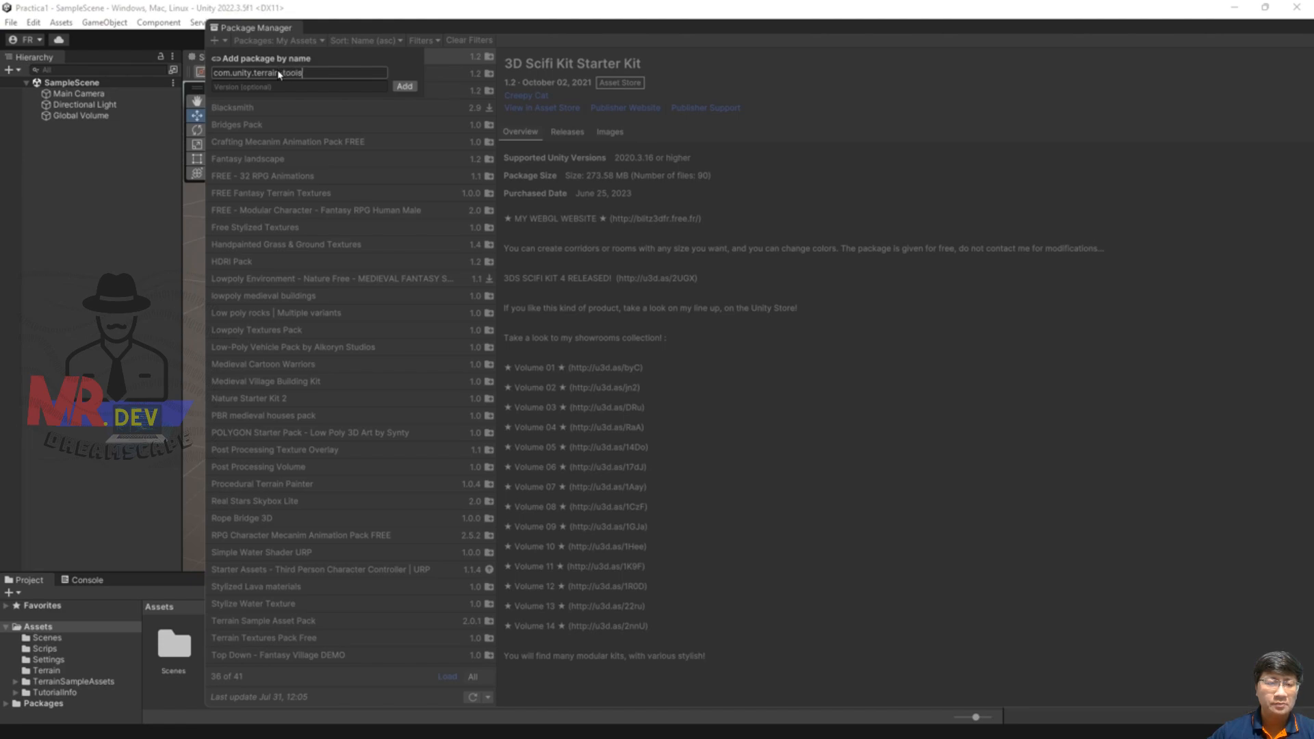
{"action": "left_click", "coordinate": [404, 86]}
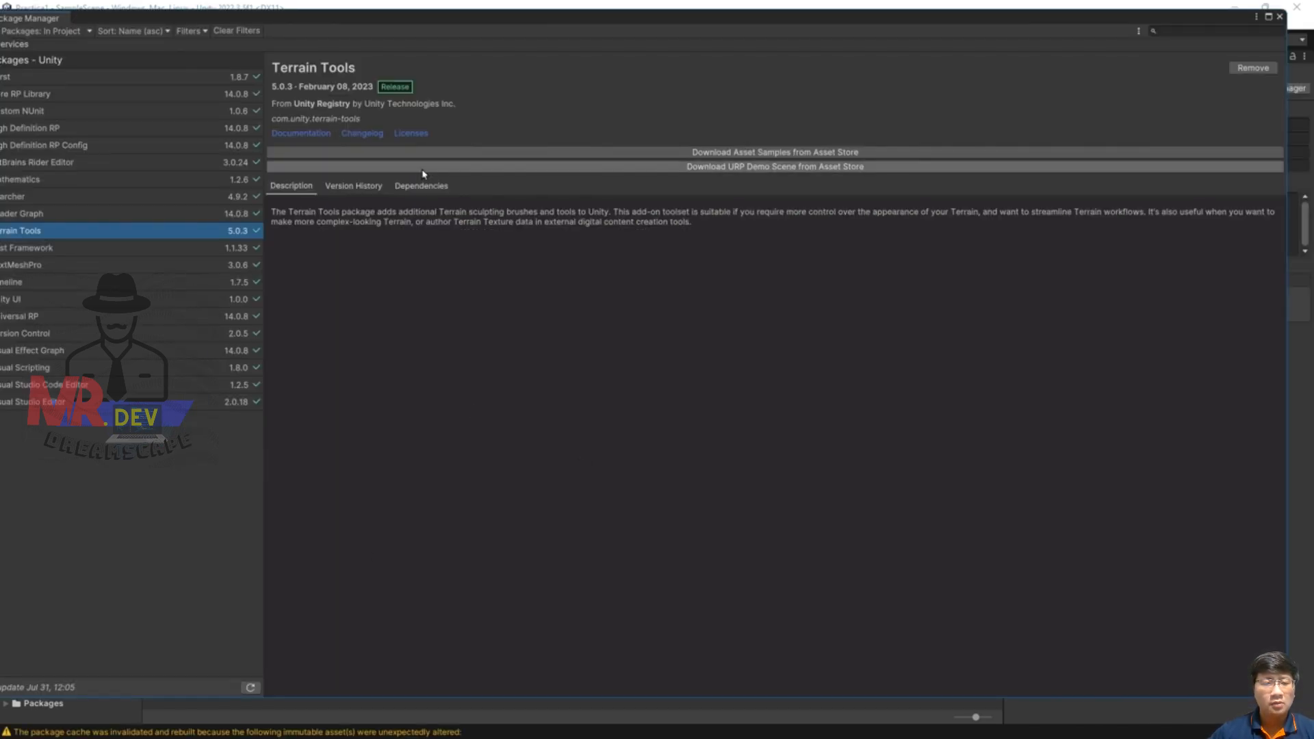
Open the Terrain Tools asset samples page in the browser and examine the pack's preview images of layers, heightmaps, terrain and plants.
{"action": "left_click", "coordinate": [788, 153]}
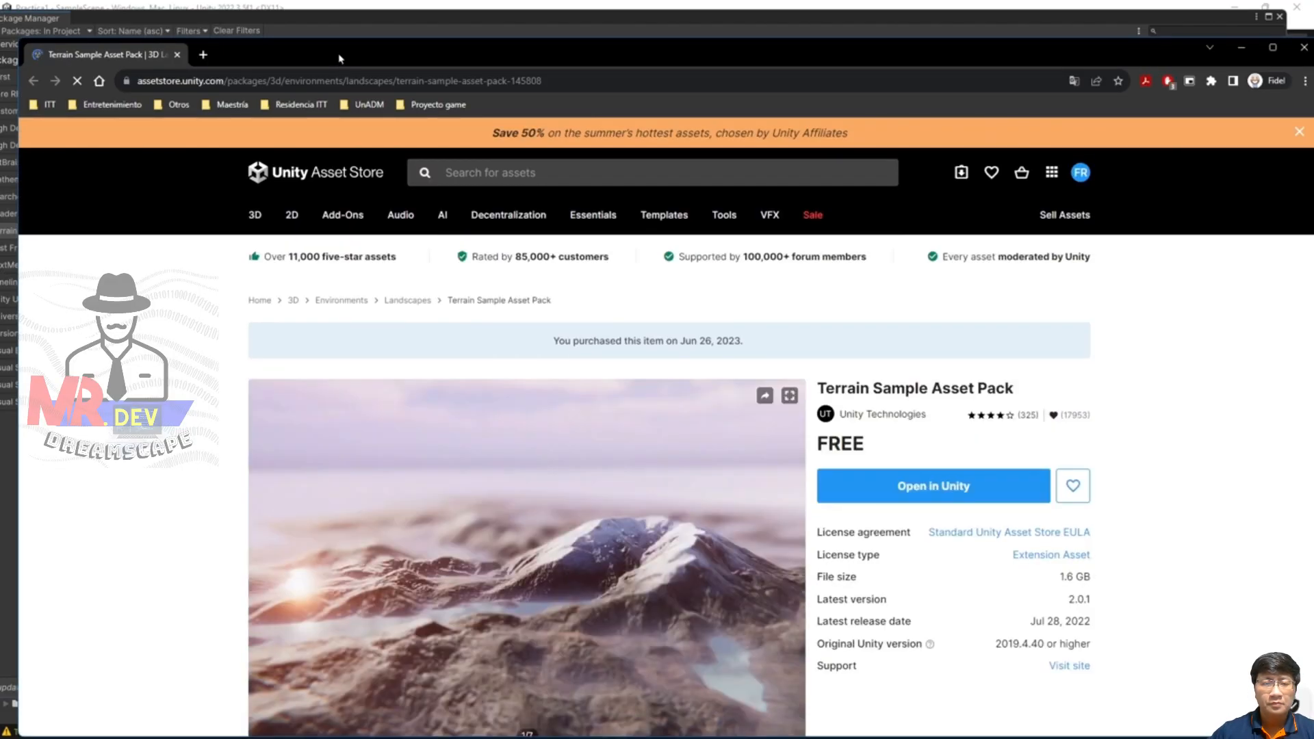
{"action": "double_click", "coordinate": [339, 54]}
{"action": "scroll", "coordinate": [625, 449], "scroll_direction": "down", "scroll_amount": 5}
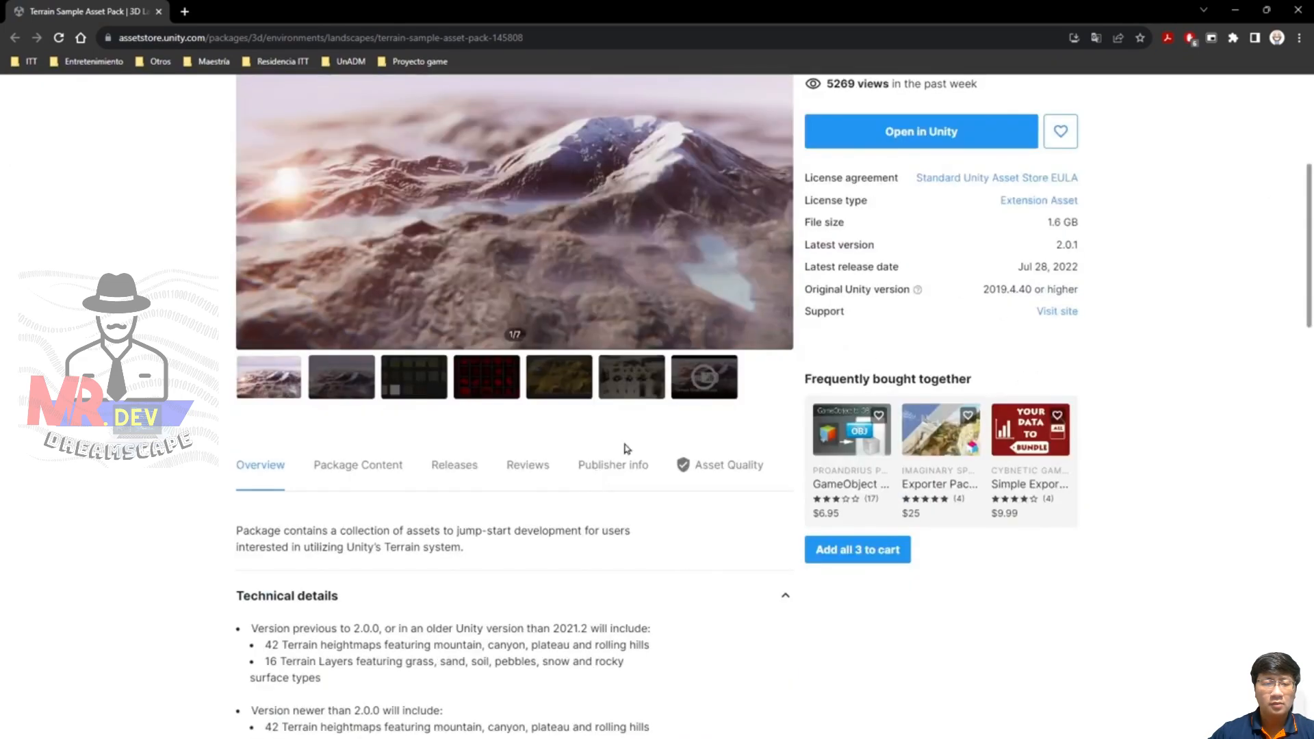
{"action": "scroll", "coordinate": [692, 340], "scroll_direction": "up", "scroll_amount": 3}
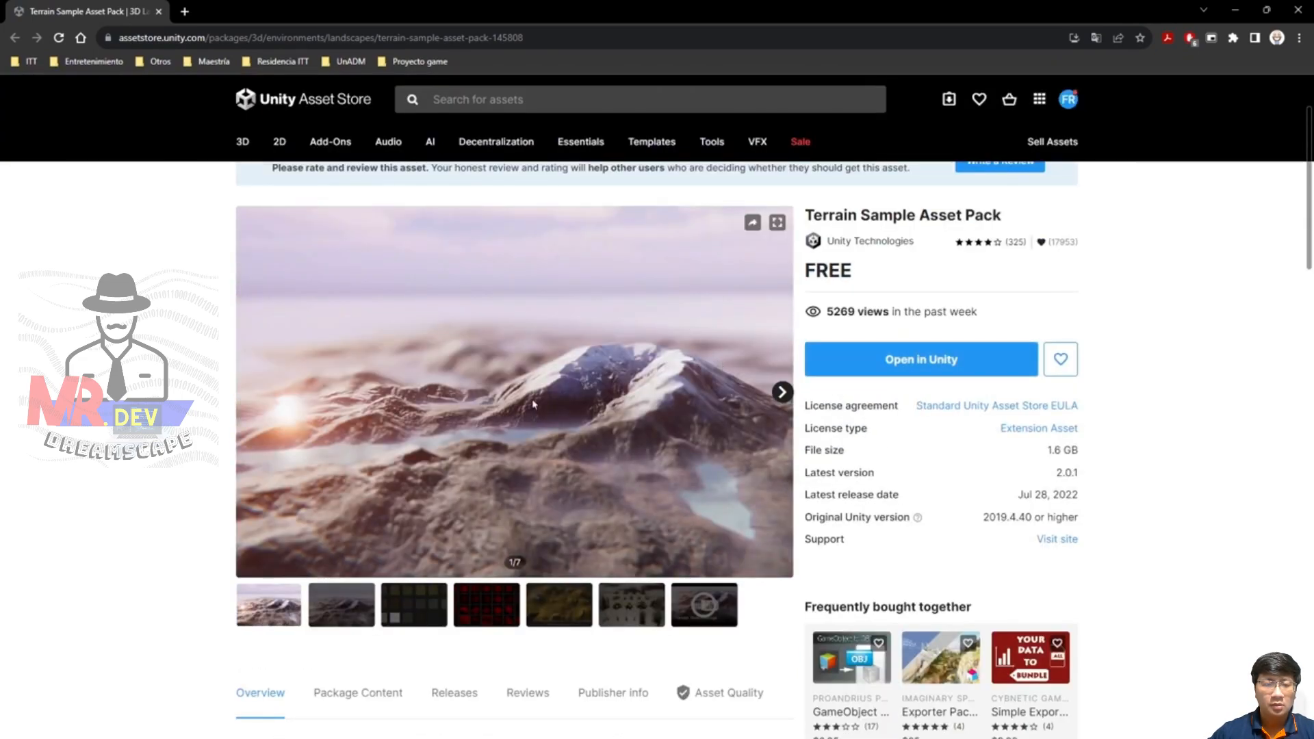
{"action": "left_click", "coordinate": [419, 613]}
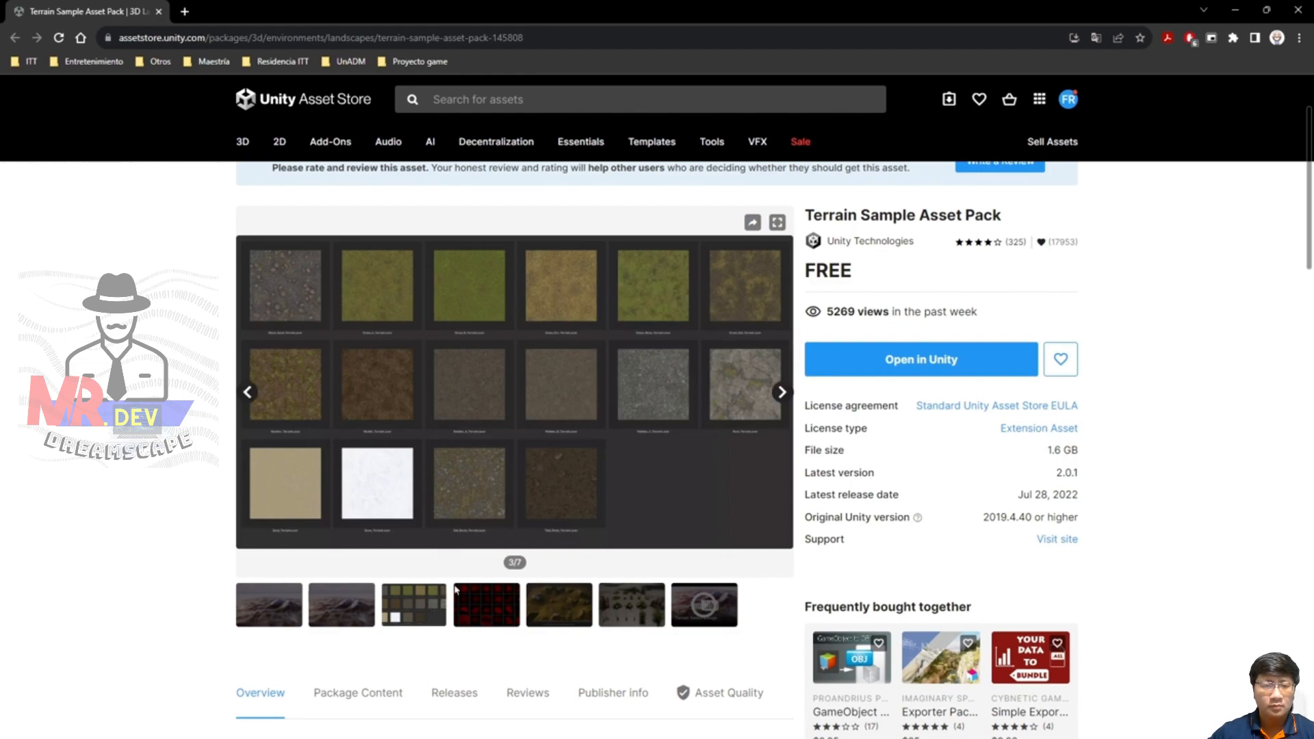
{"action": "left_click", "coordinate": [507, 602]}
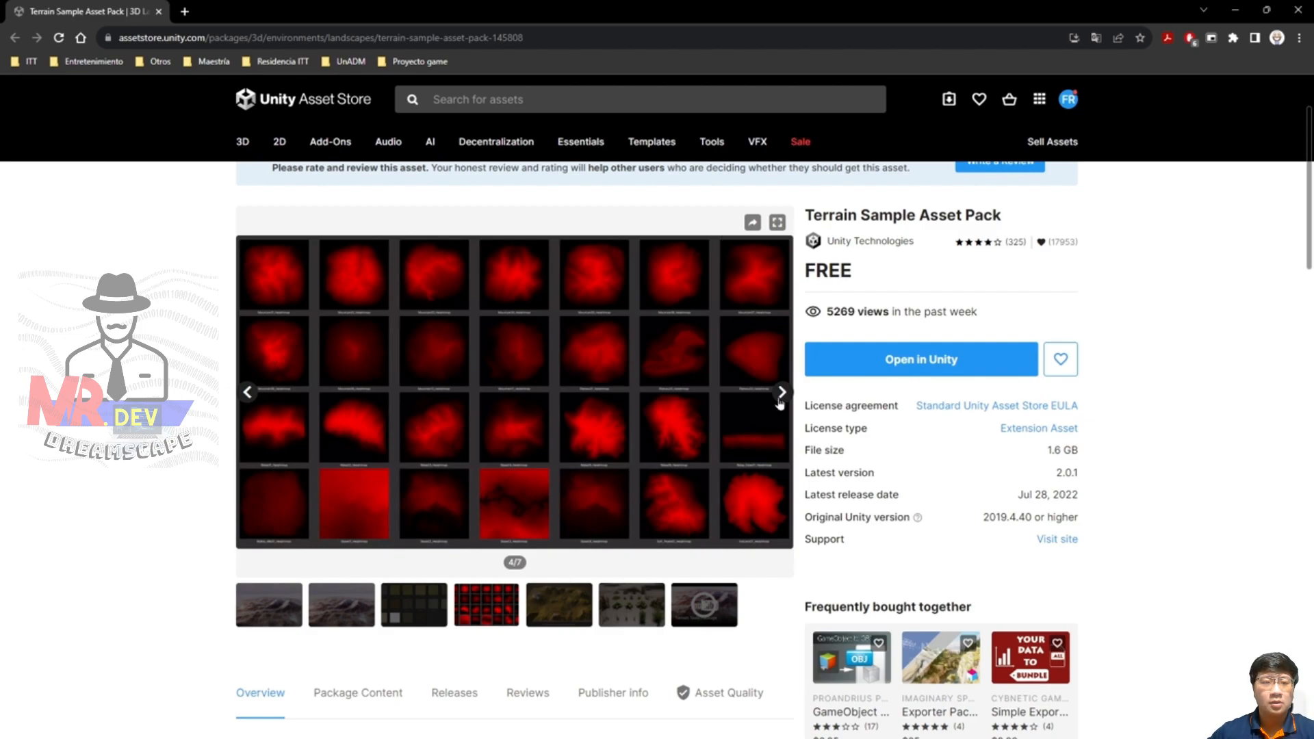
{"action": "left_click", "coordinate": [553, 609]}
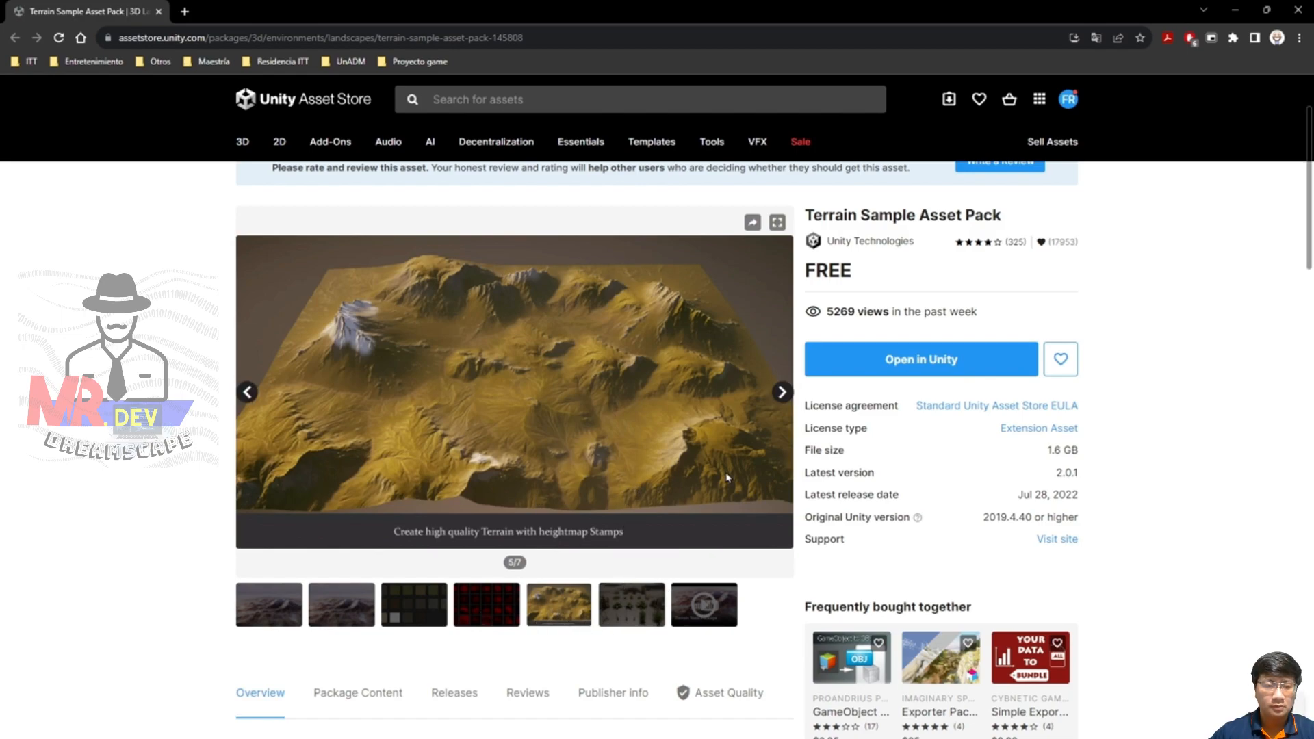
{"action": "left_click", "coordinate": [631, 604]}
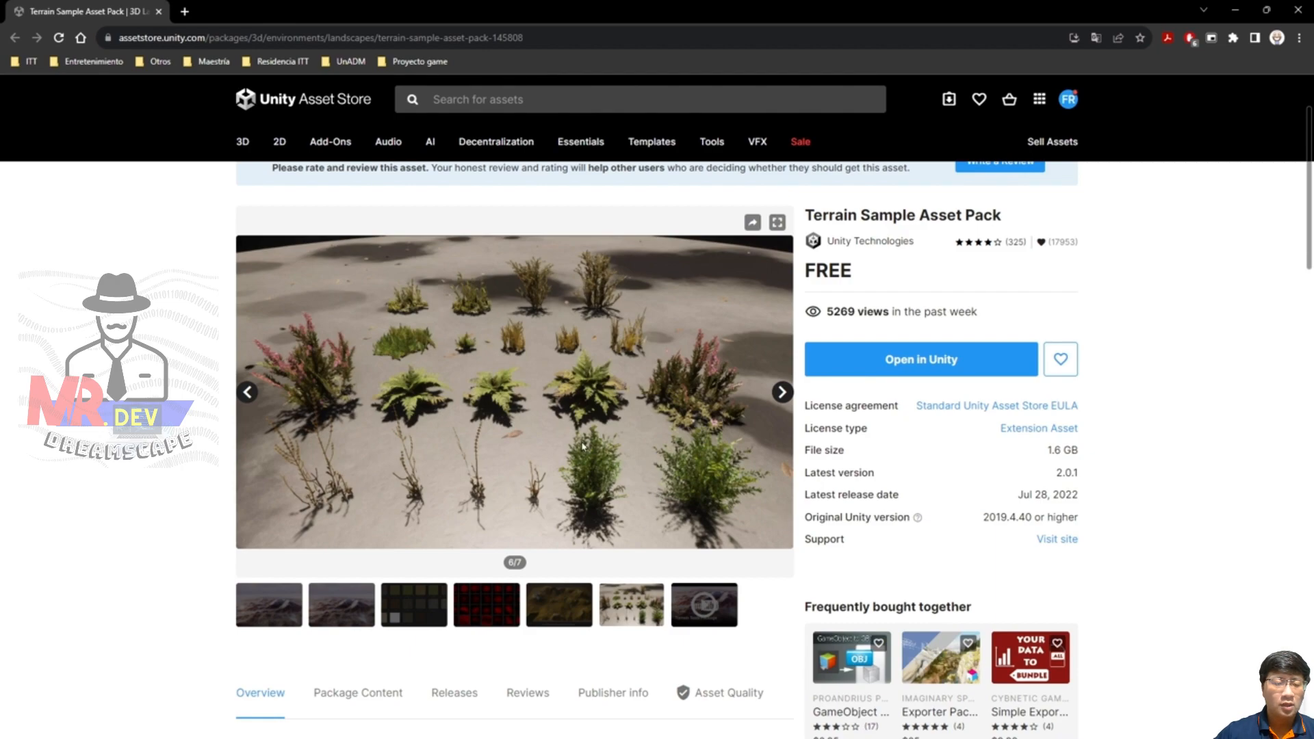
Open the Terrain Sample Asset Pack in Unity and import all its contents, installing or upgrading its dependencies, and close the Package Manager.
{"action": "left_click", "coordinate": [924, 361]}
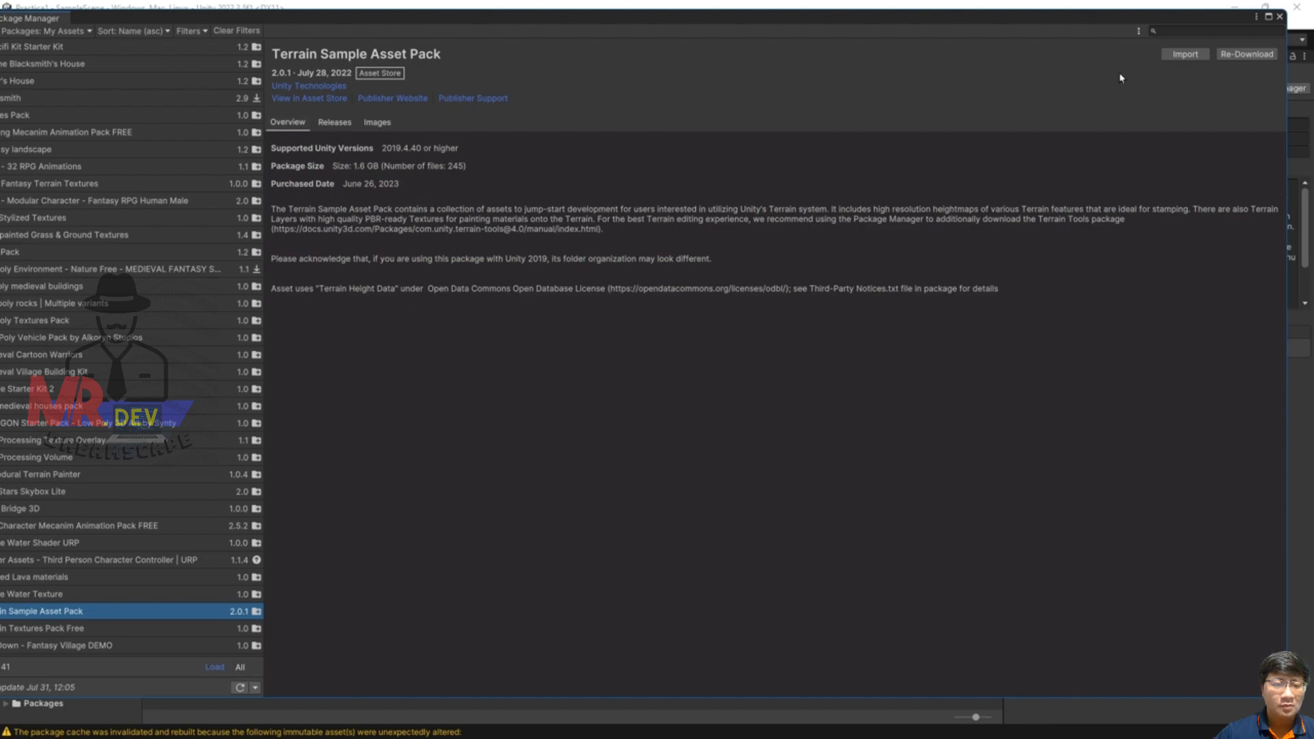
{"action": "left_click", "coordinate": [1189, 57]}
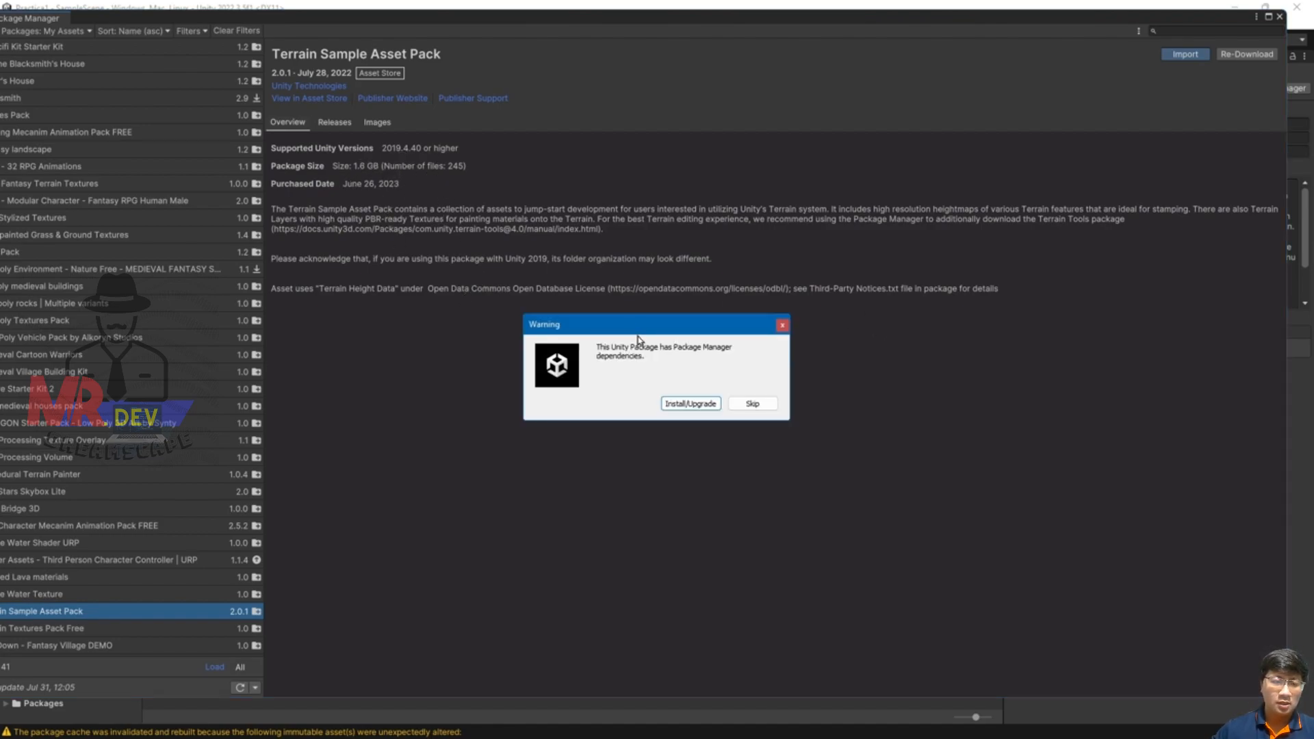
{"action": "left_click", "coordinate": [690, 405]}
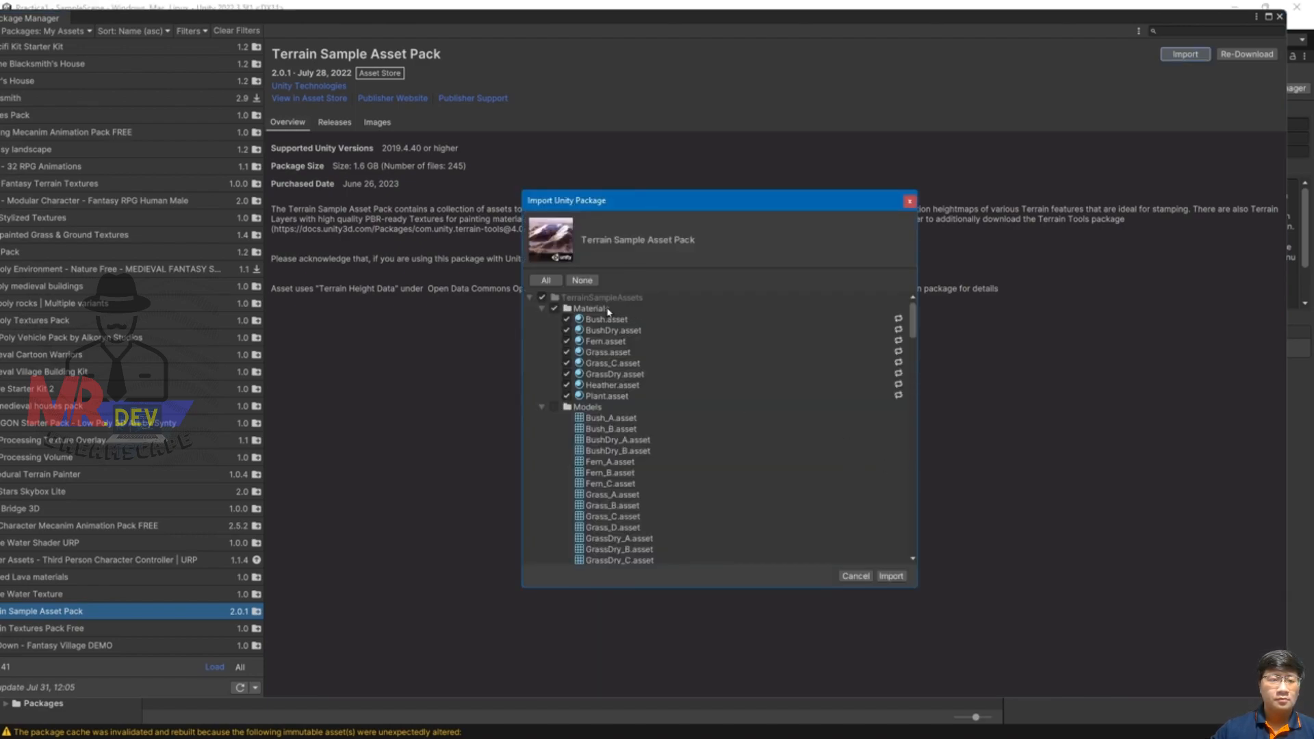
{"action": "mouse_move", "coordinate": [914, 323]}
{"action": "left_mouse_down"}
{"action": "mouse_move", "coordinate": [914, 545]}
{"action": "mouse_move", "coordinate": [924, 301]}
{"action": "left_mouse_up"}
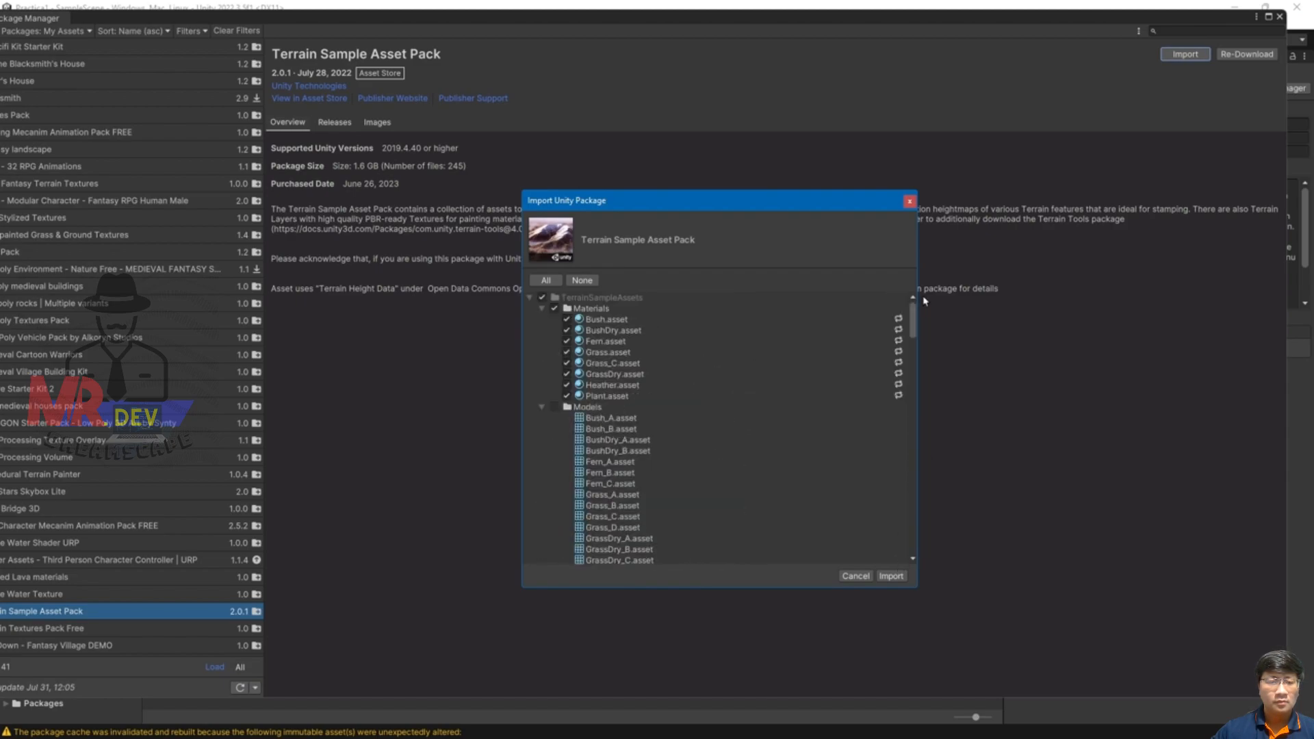
{"action": "left_click", "coordinate": [547, 280]}
{"action": "left_click", "coordinate": [892, 575]}
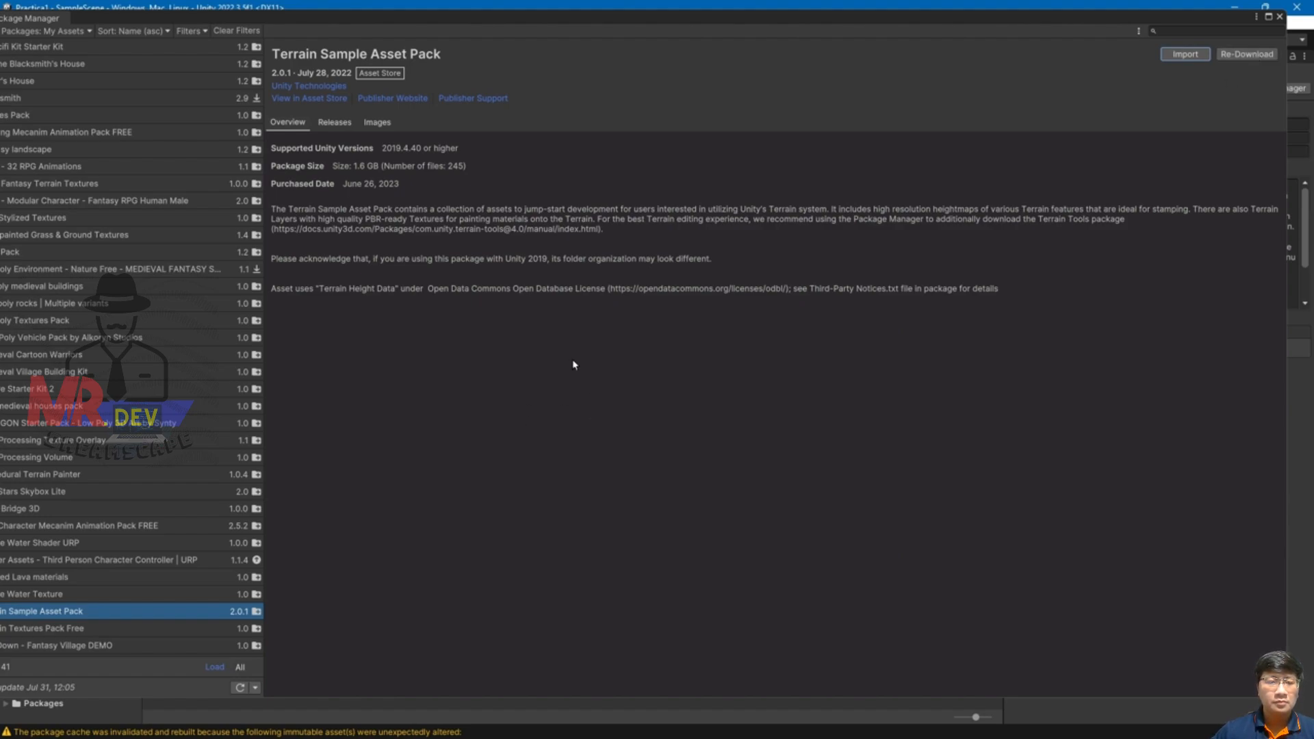
{"action": "left_click", "coordinate": [1279, 18]}
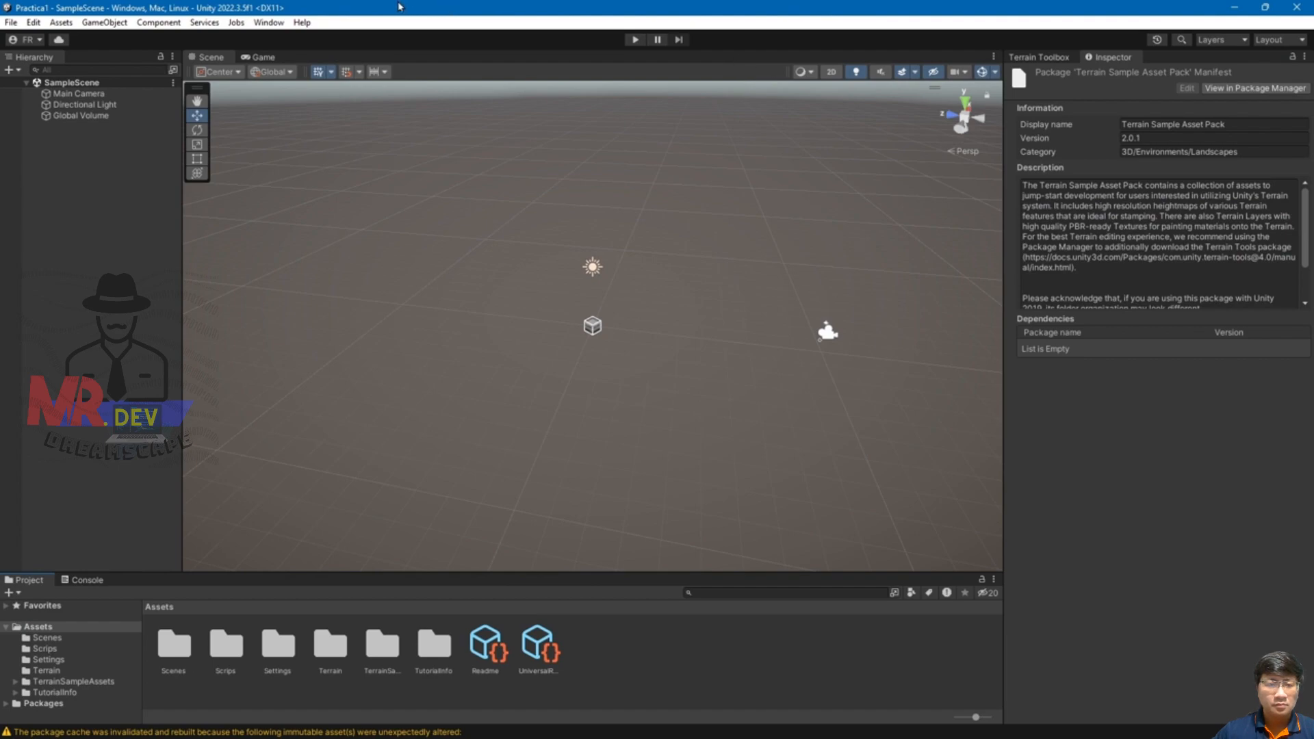
Open the Terrain Toolbox and dock it beside the Inspector.
{"action": "left_click", "coordinate": [267, 24]}
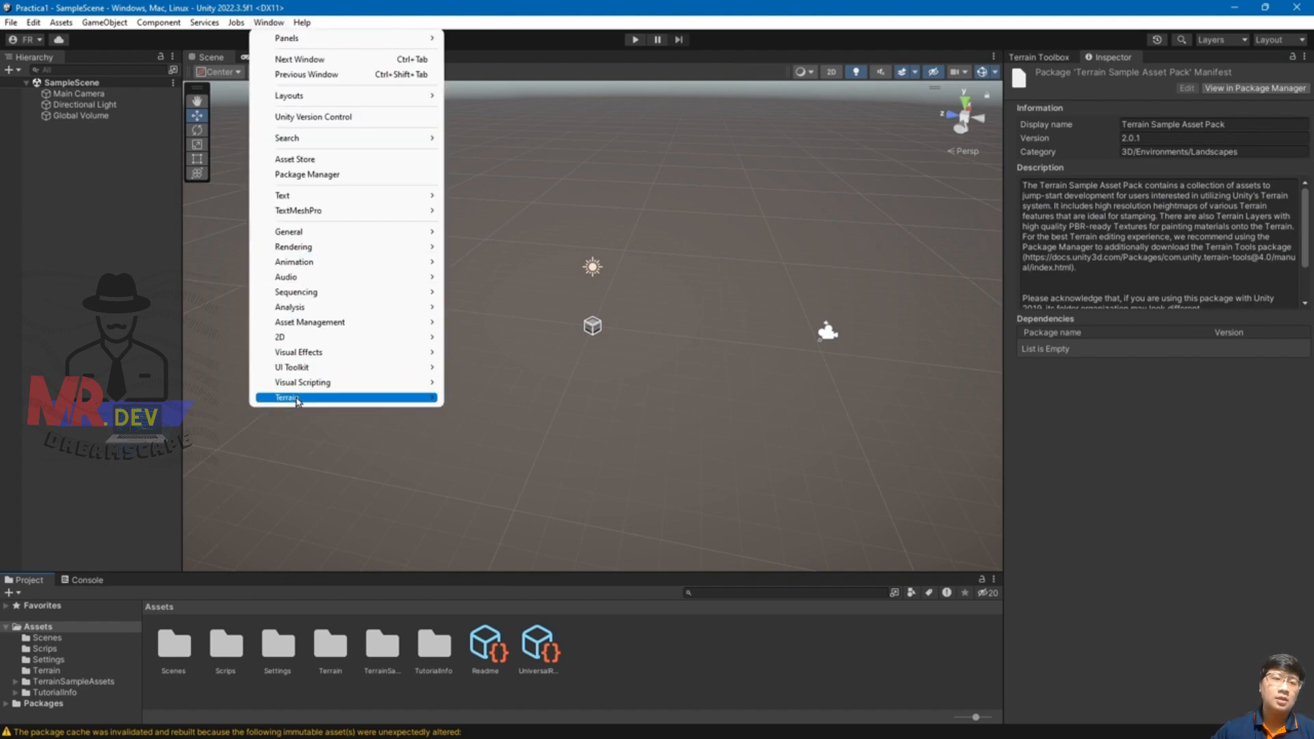
{"action": "mouse_move", "coordinate": [287, 401]}
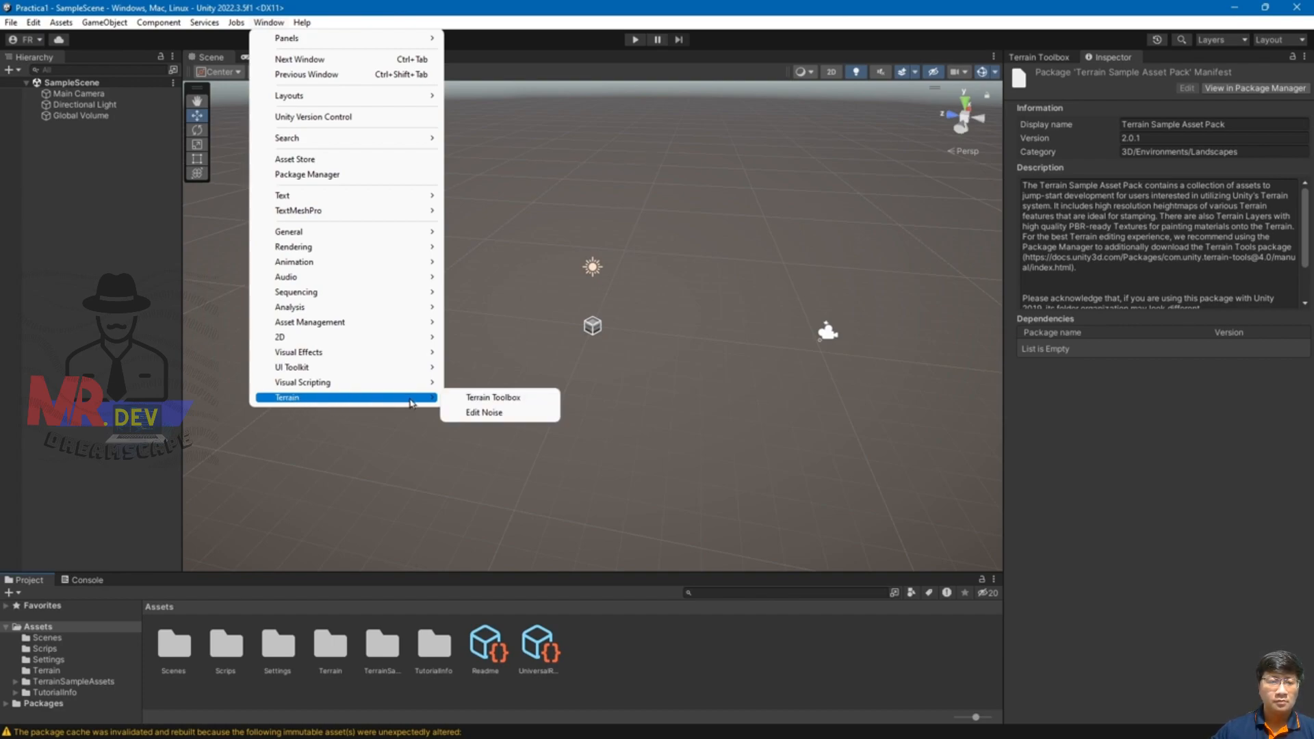
{"action": "left_click", "coordinate": [493, 398]}
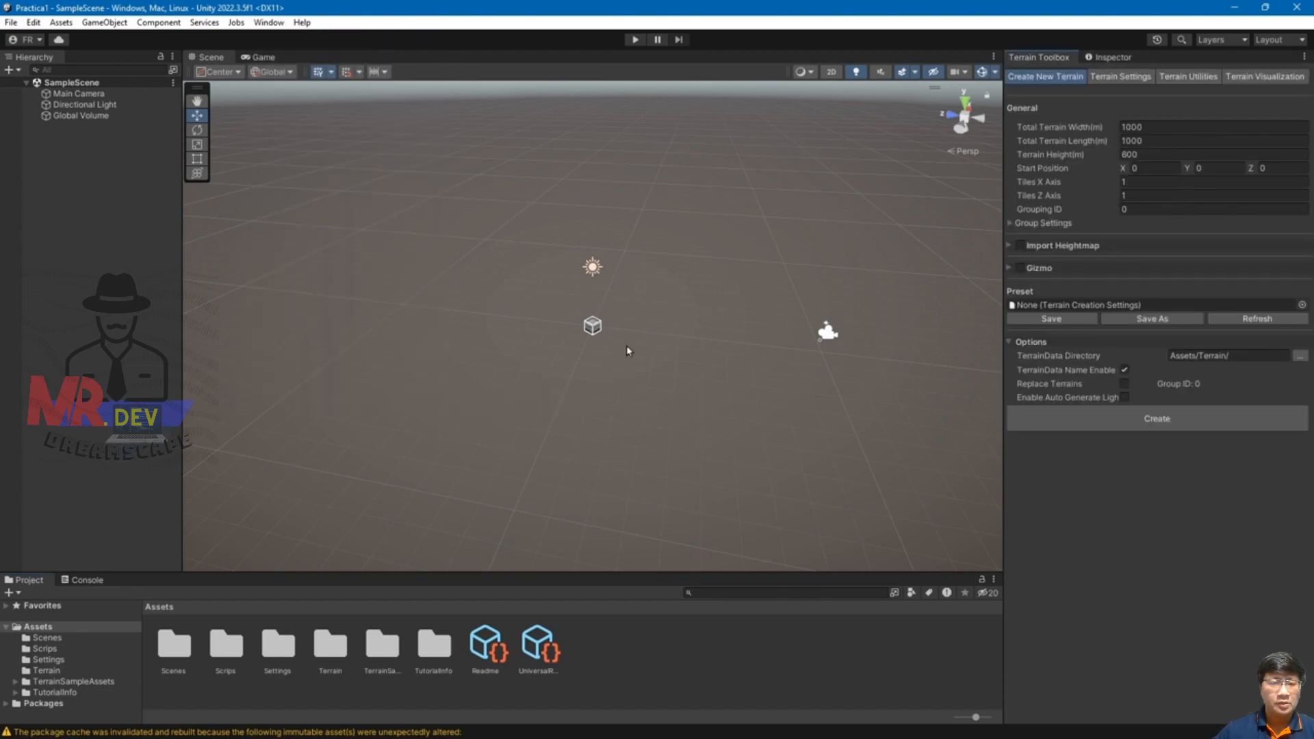
{"action": "left_click_drag", "start_coordinate": [1036, 59], "coordinate": [492, 355]}
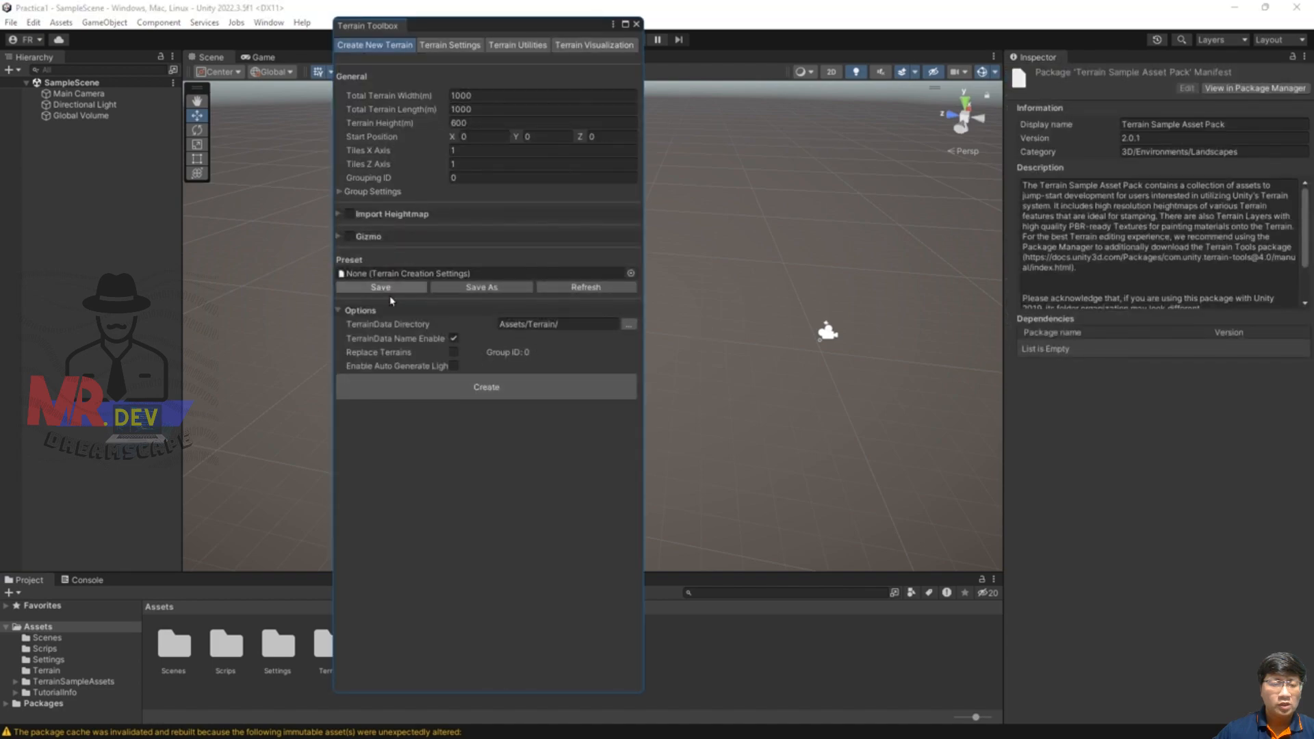
{"action": "left_click_drag", "start_coordinate": [376, 28], "coordinate": [1043, 59]}
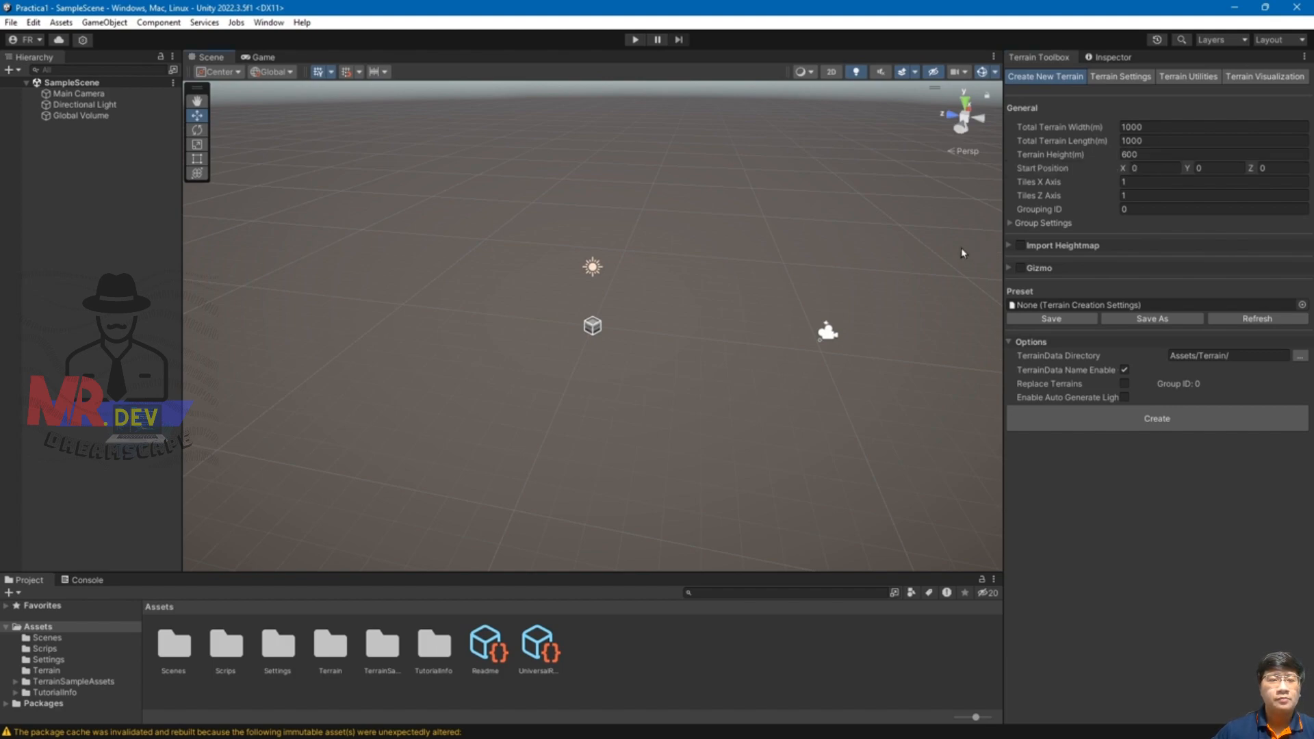
Create a new terrain with a total width of 20 m and a total length of 20 m.
{"action": "left_click", "coordinate": [1162, 128]}
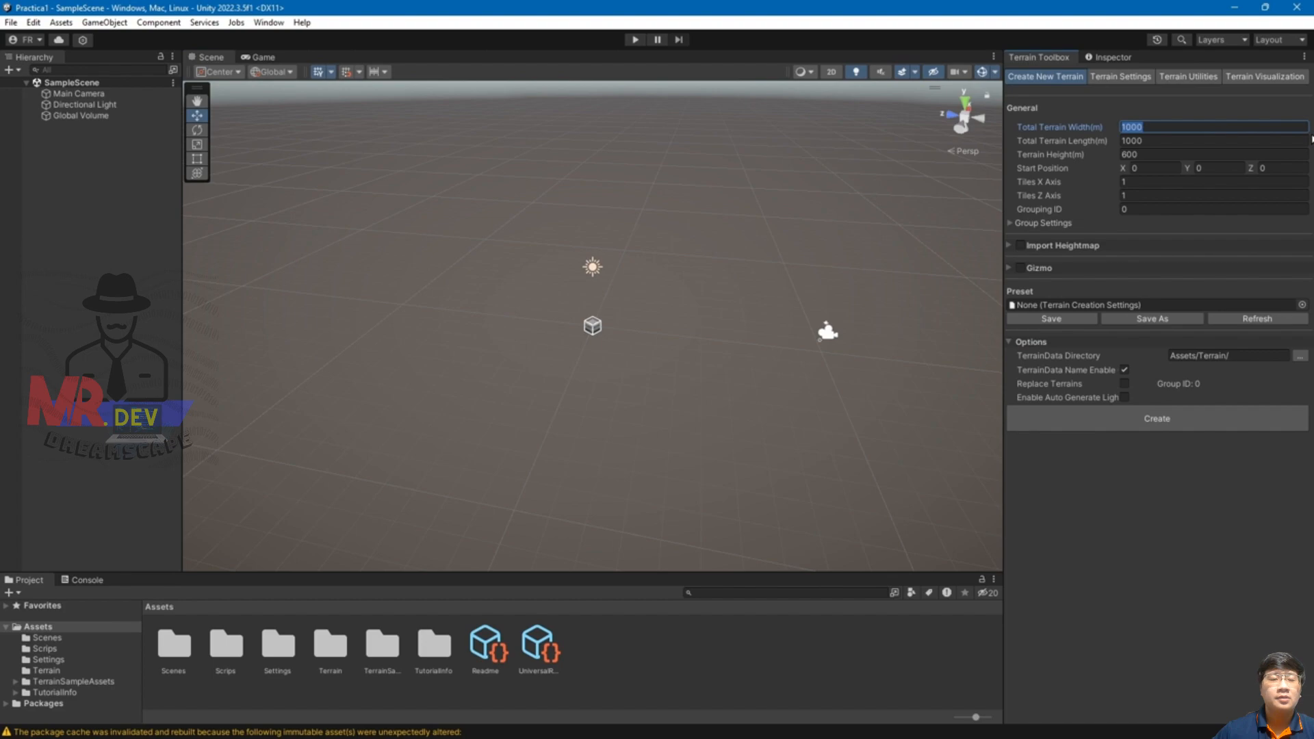
{"action": "type", "text": "20"}
{"action": "key", "text": "Tab"}
{"action": "type", "text": "20"}
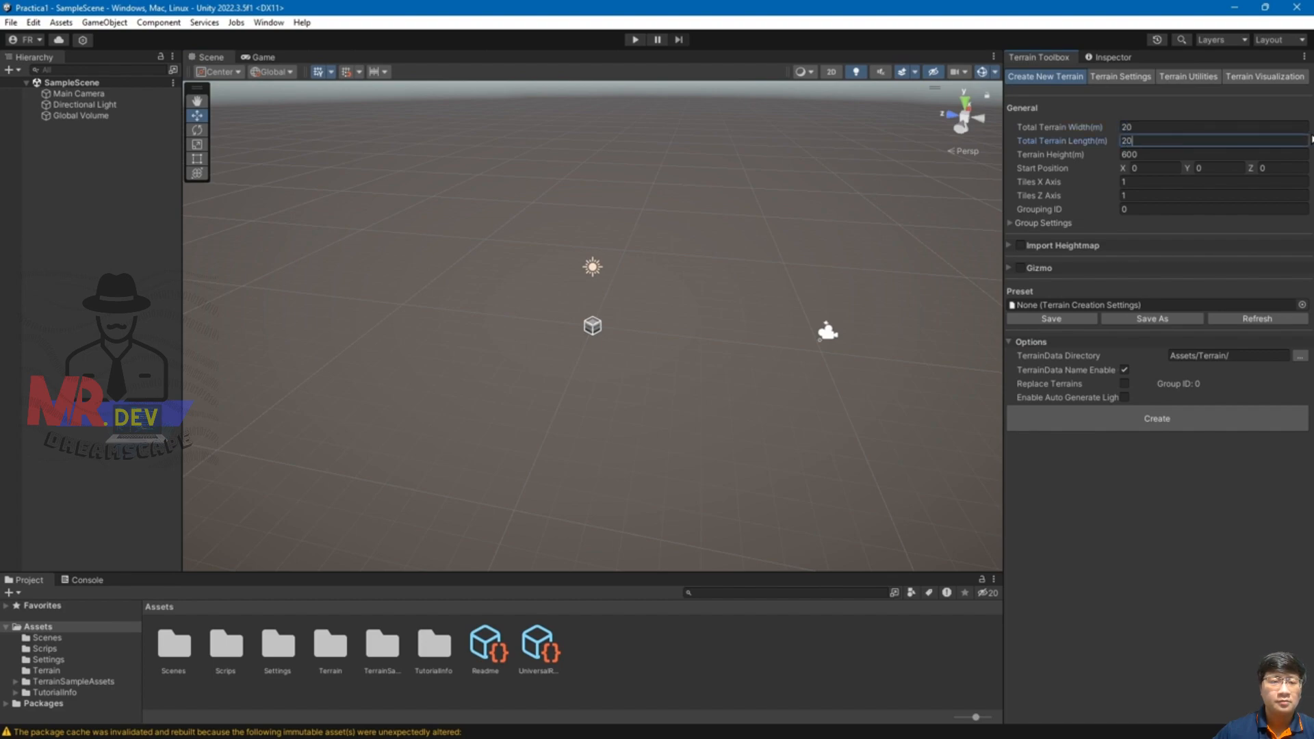
{"action": "left_click", "coordinate": [1152, 421]}
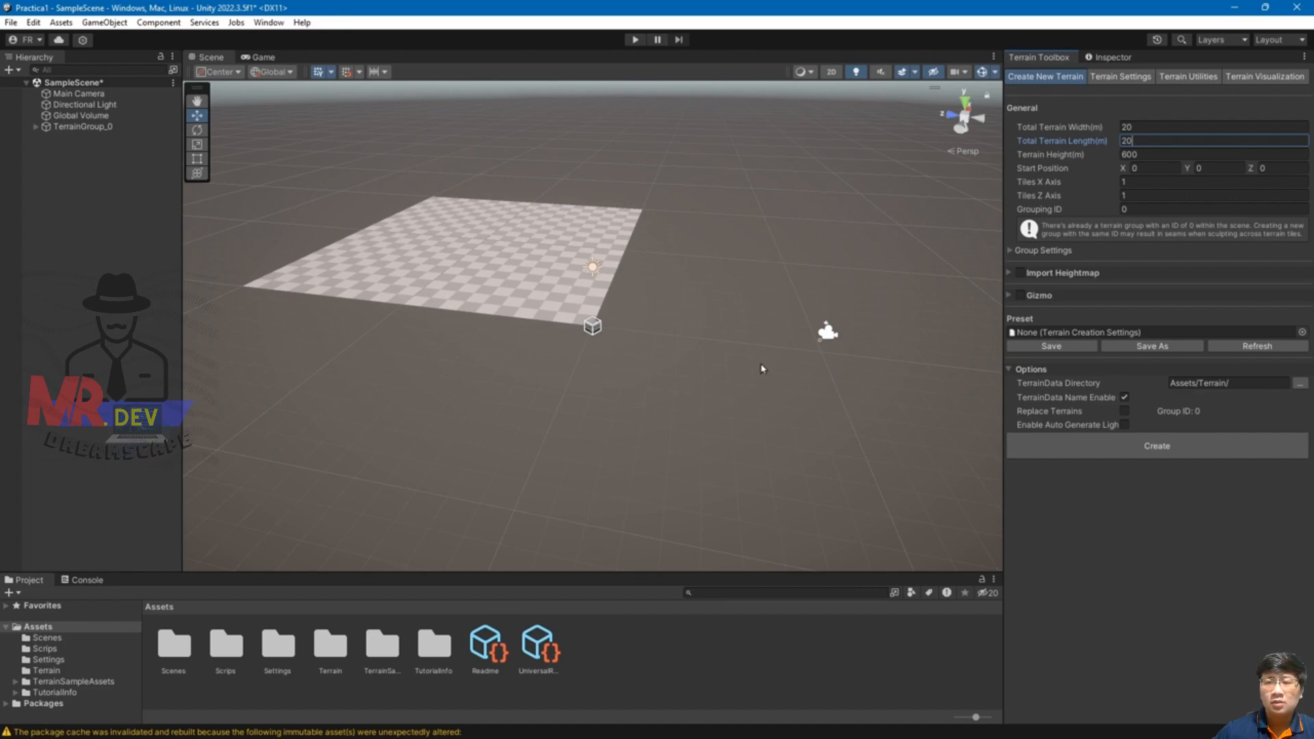
Delete the Global Volume object from the scene.
{"action": "middle_click_drag", "start_coordinate": [701, 361], "coordinate": [705, 402]}
{"action": "left_click_drag", "start_coordinate": [684, 334], "coordinate": [480, 386], "text": "alt"}
{"action": "middle_click_drag", "start_coordinate": [784, 292], "coordinate": [659, 359]}
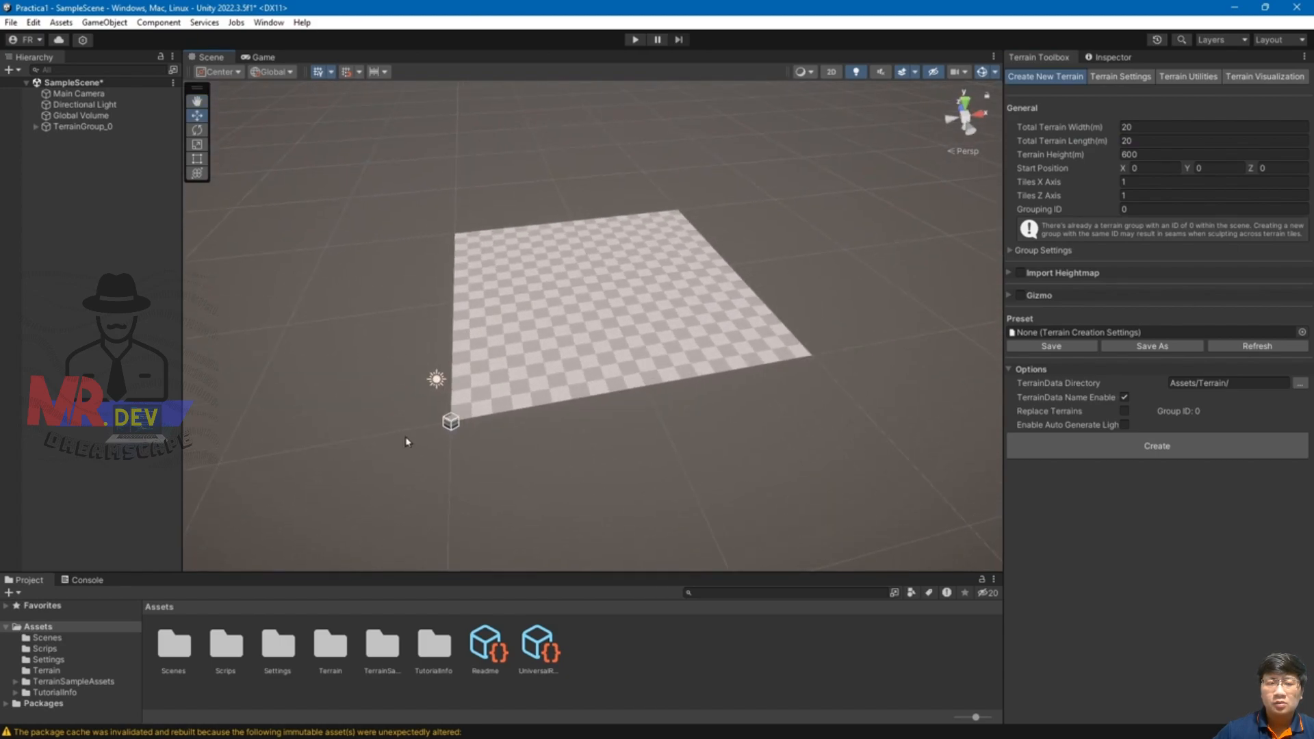
{"action": "left_click", "coordinate": [451, 421]}
{"action": "left_click", "coordinate": [76, 116]}
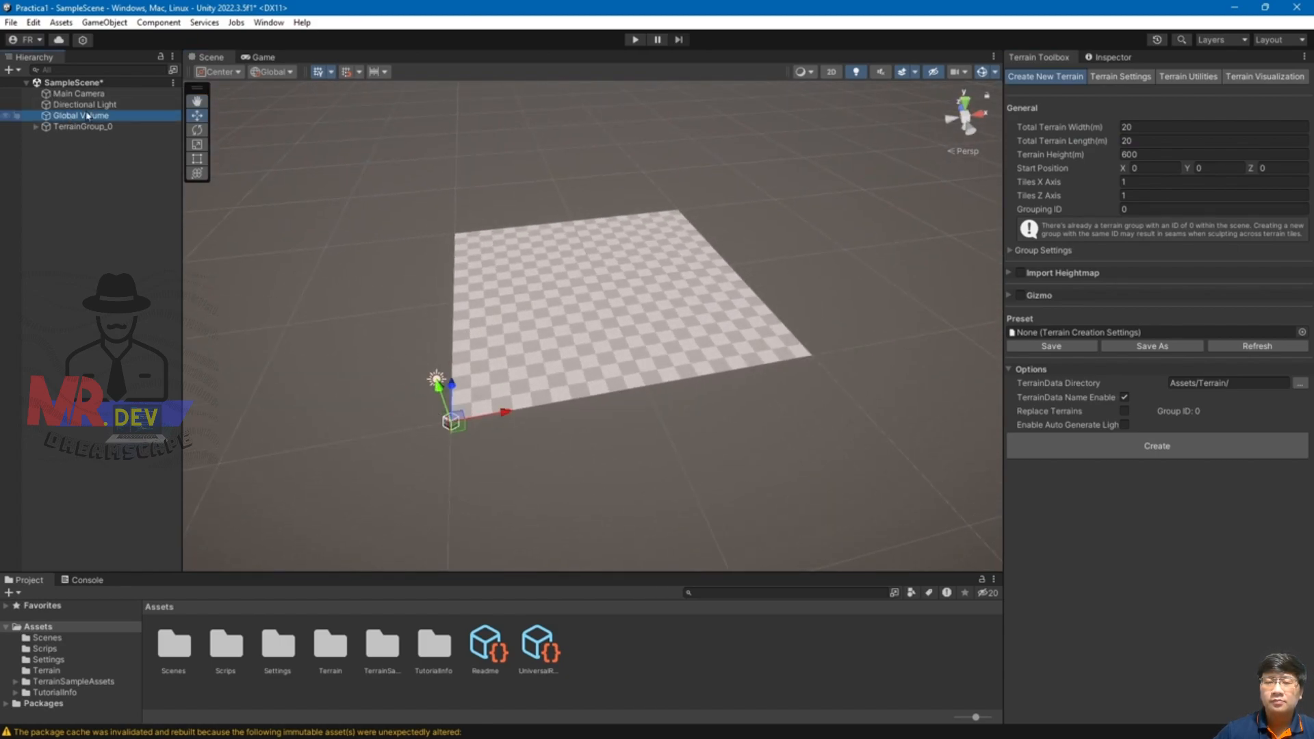
{"action": "key", "text": "Delete"}
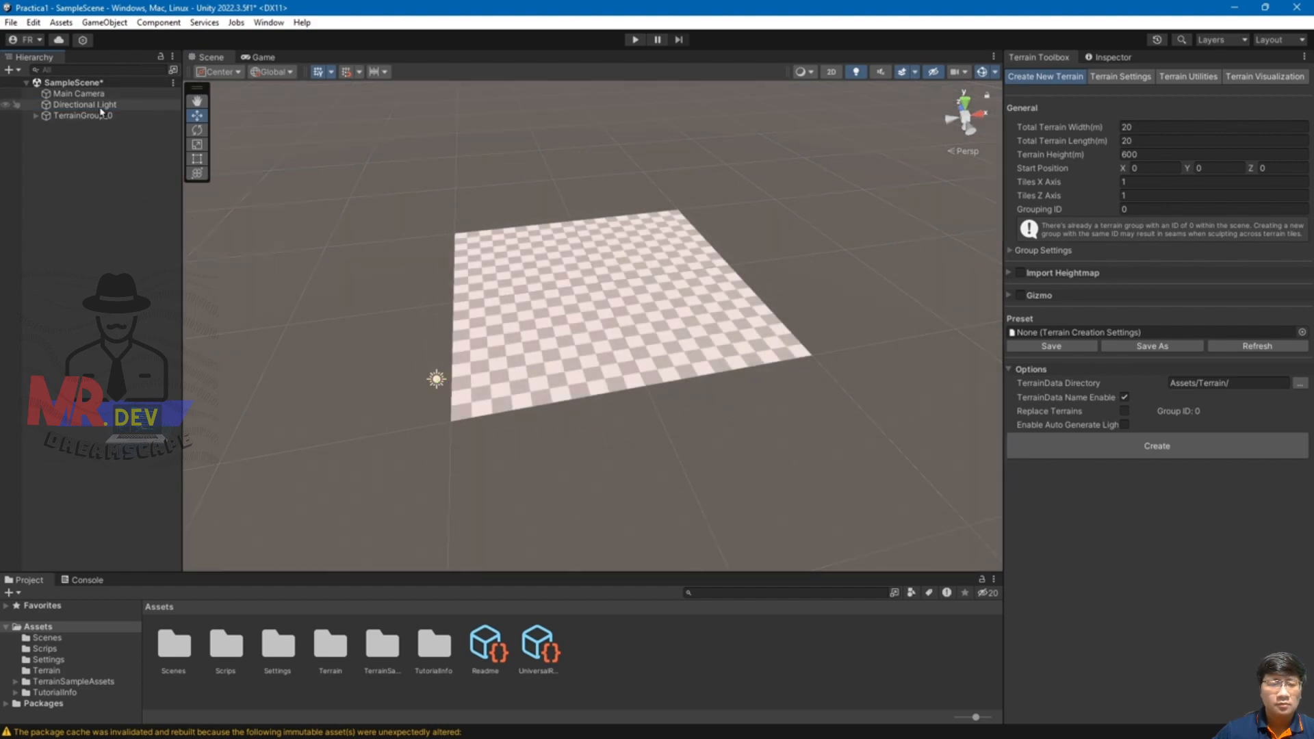
Select the terrain tile in the scene and display its properties in the Inspector.
{"action": "middle_click_drag", "start_coordinate": [652, 419], "coordinate": [643, 451]}
{"action": "scroll", "coordinate": [511, 386], "scroll_direction": "up", "scroll_amount": 2}
{"action": "scroll", "coordinate": [555, 412], "scroll_direction": "up", "scroll_amount": 2}
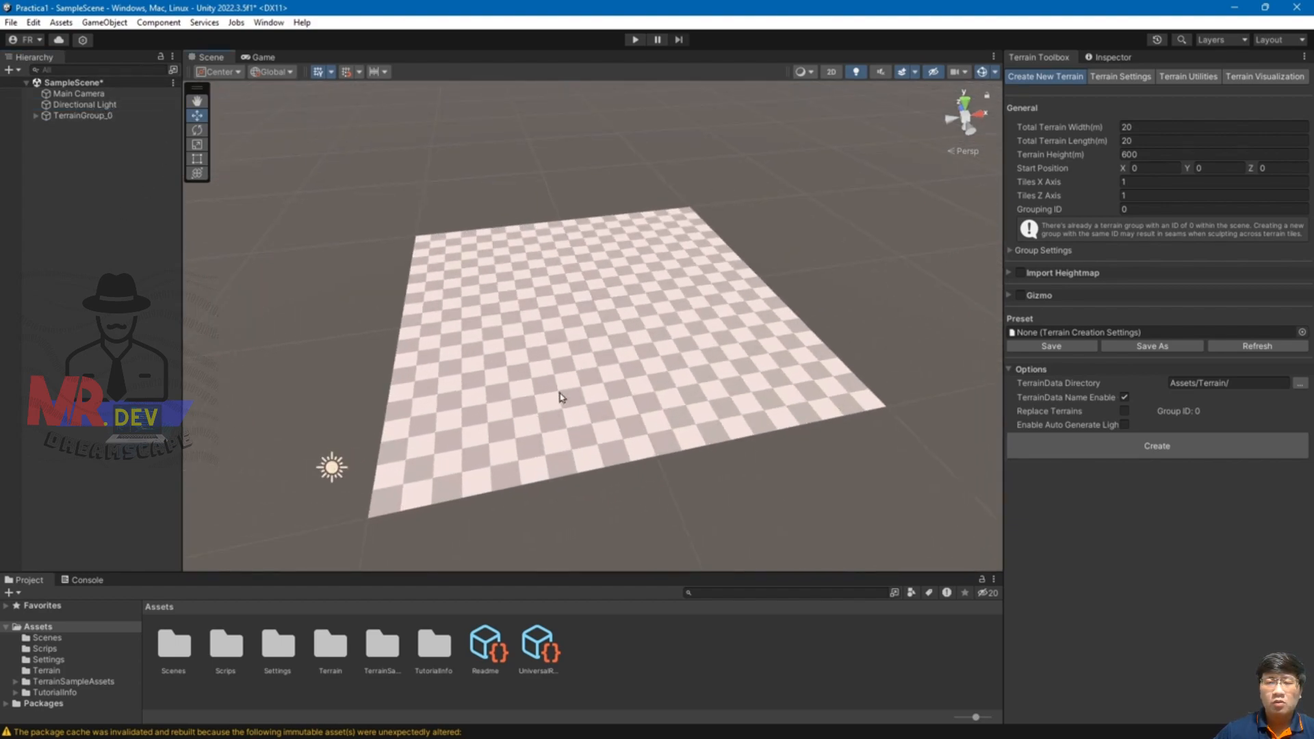
{"action": "left_click", "coordinate": [586, 465]}
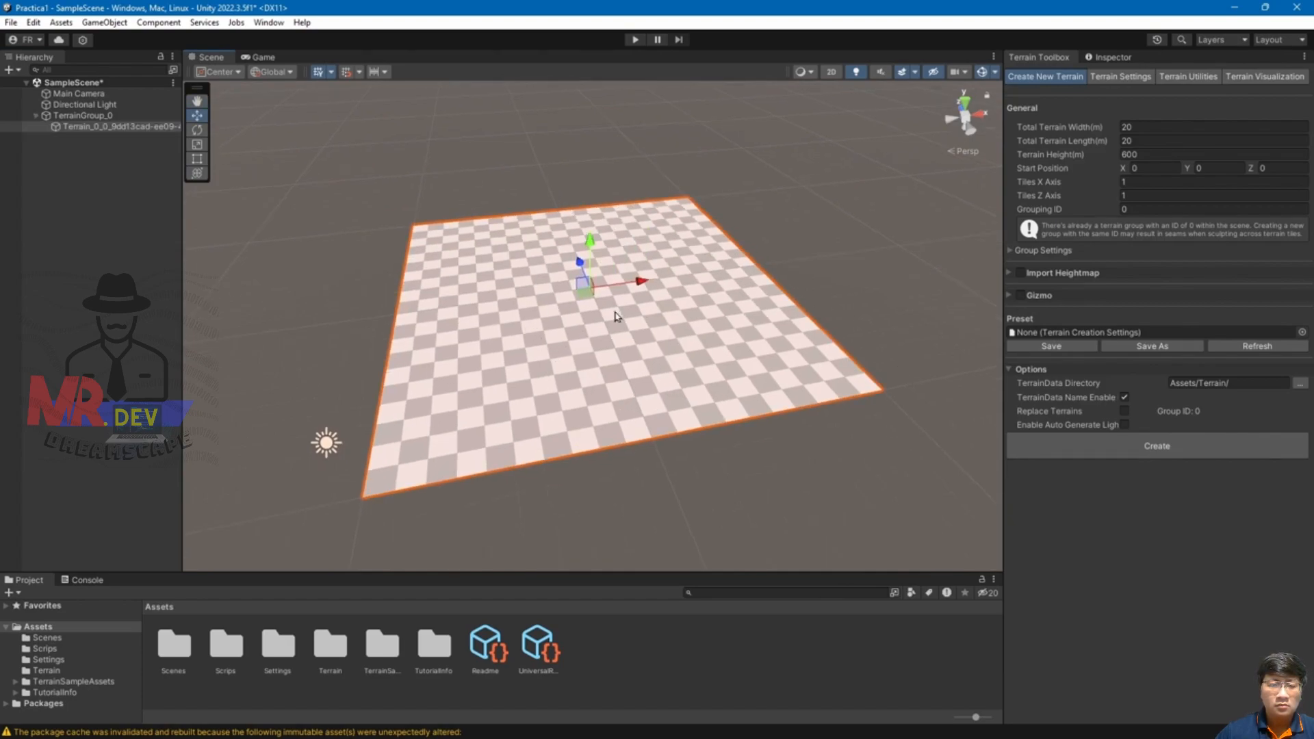
{"action": "left_click", "coordinate": [979, 286]}
{"action": "left_click", "coordinate": [694, 323]}
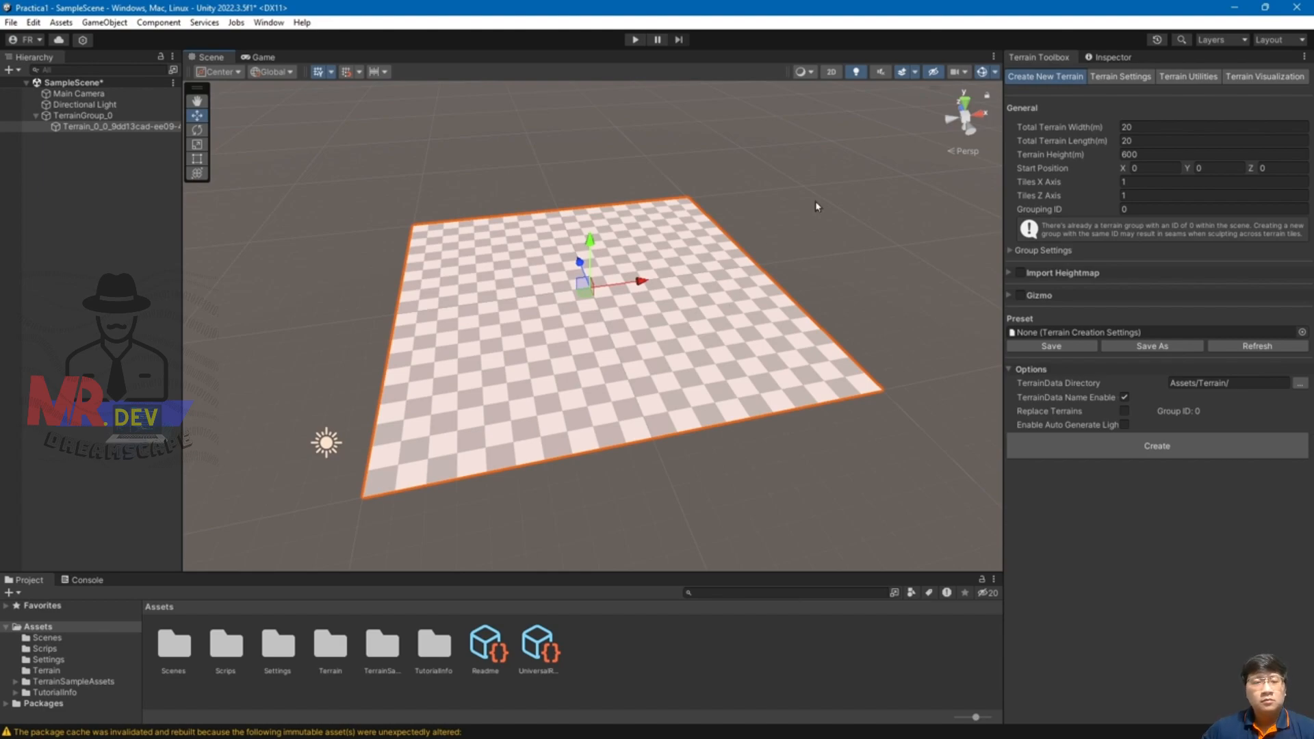
{"action": "left_click", "coordinate": [1119, 59]}
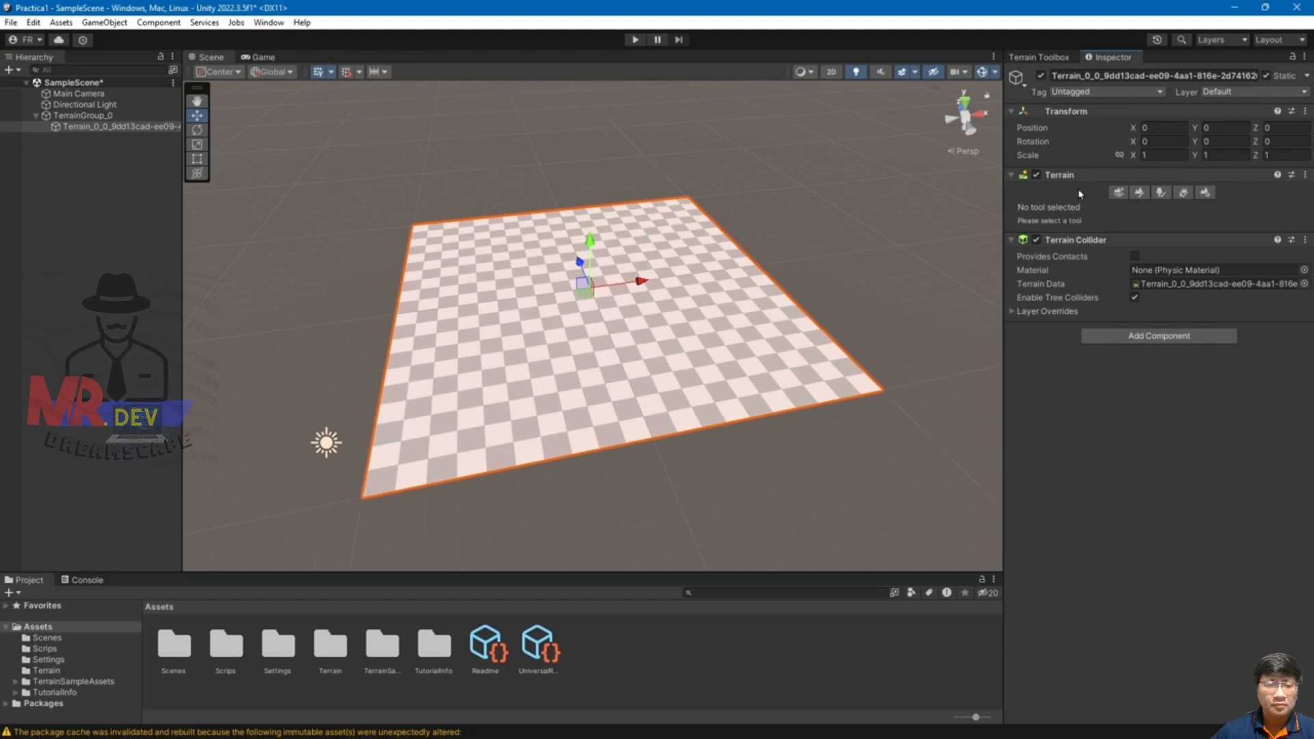
Raise tall jagged peaks across the terrain with Raise or Lower Terrain, using the soft cloudy brush at a size of about 13.
{"action": "left_click", "coordinate": [1119, 193]}
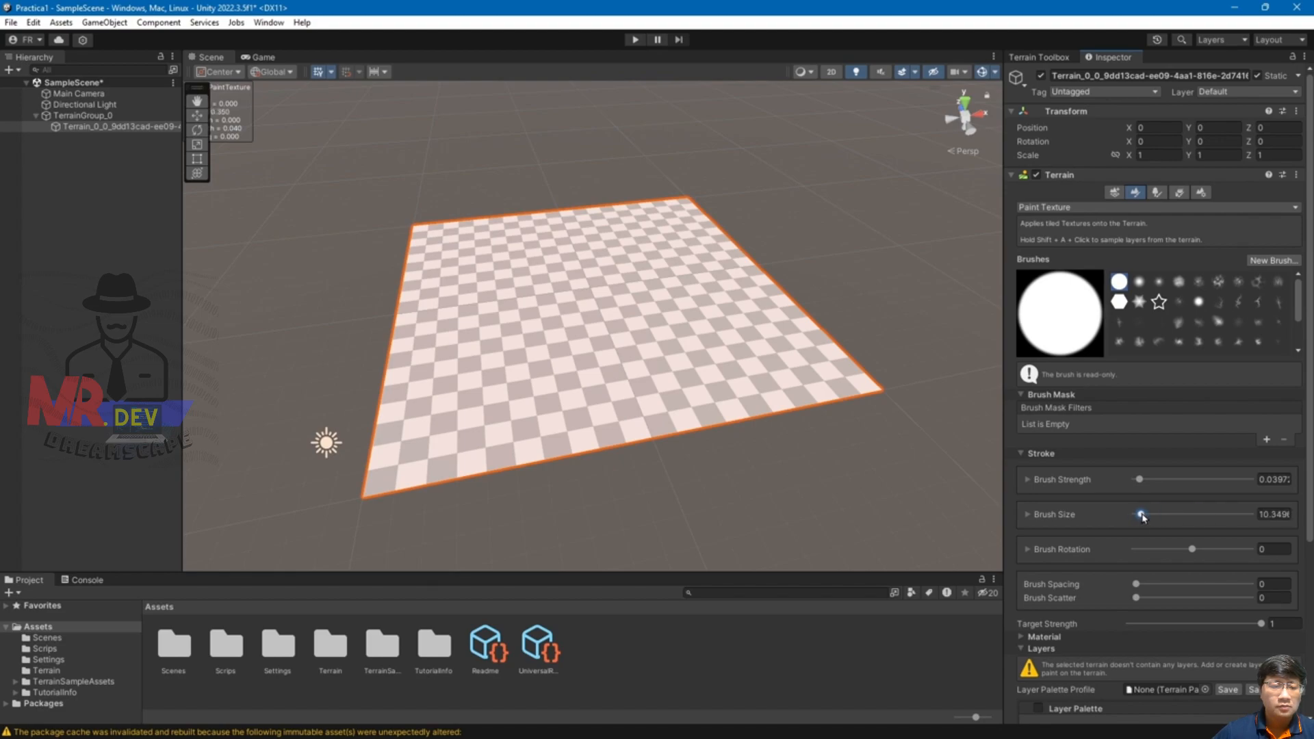
{"action": "left_click", "coordinate": [1199, 281]}
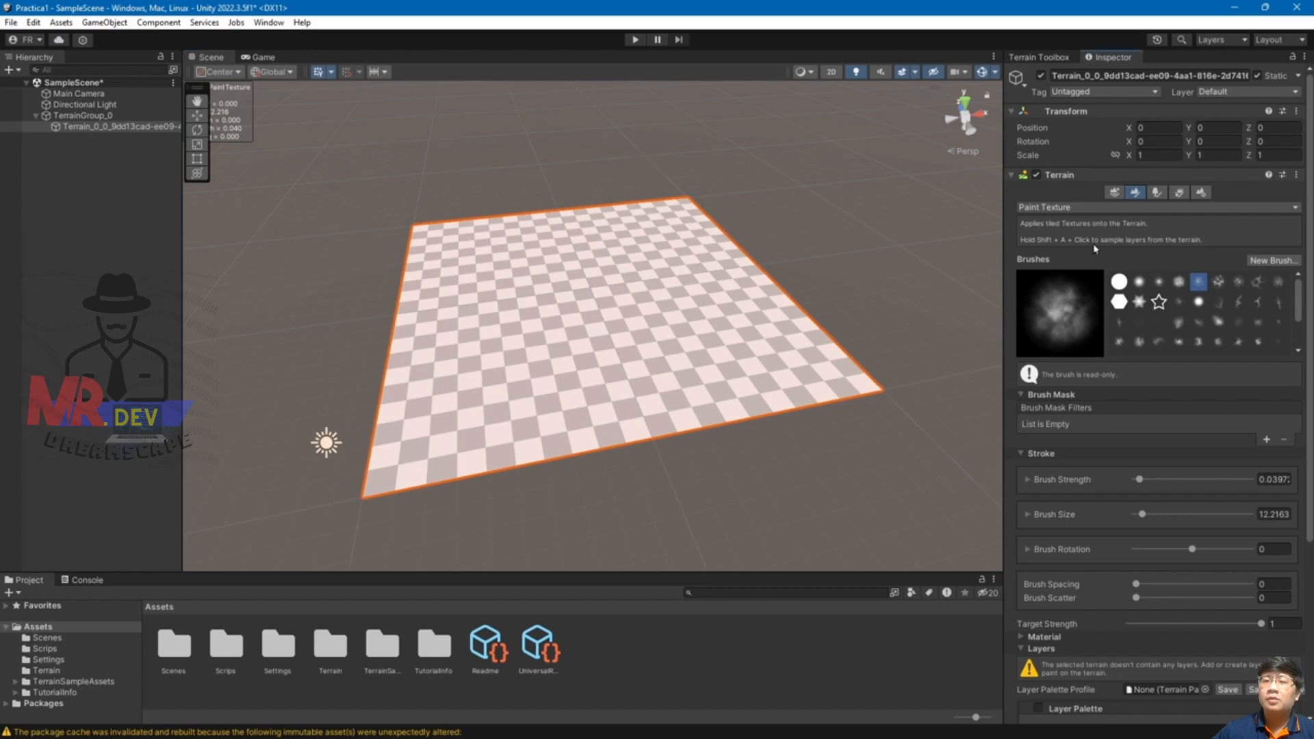
{"action": "left_click", "coordinate": [1069, 207]}
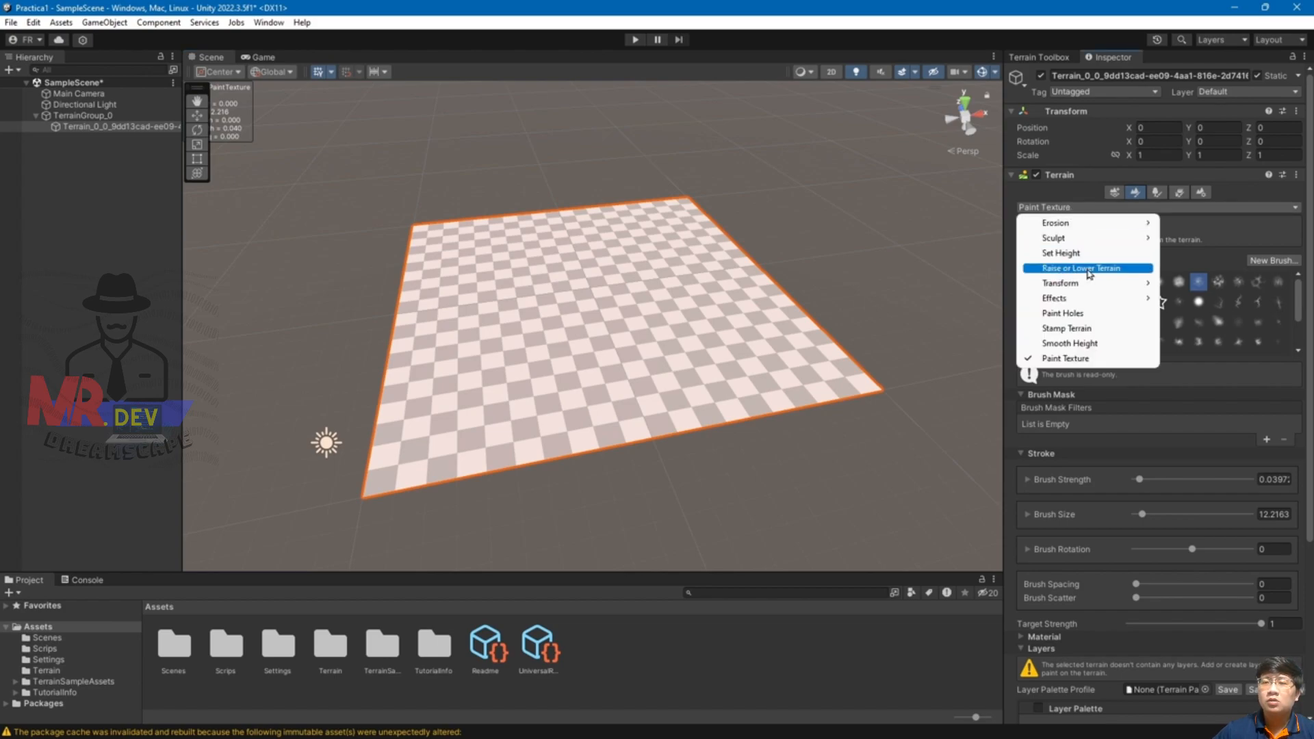
{"action": "left_click", "coordinate": [1066, 269]}
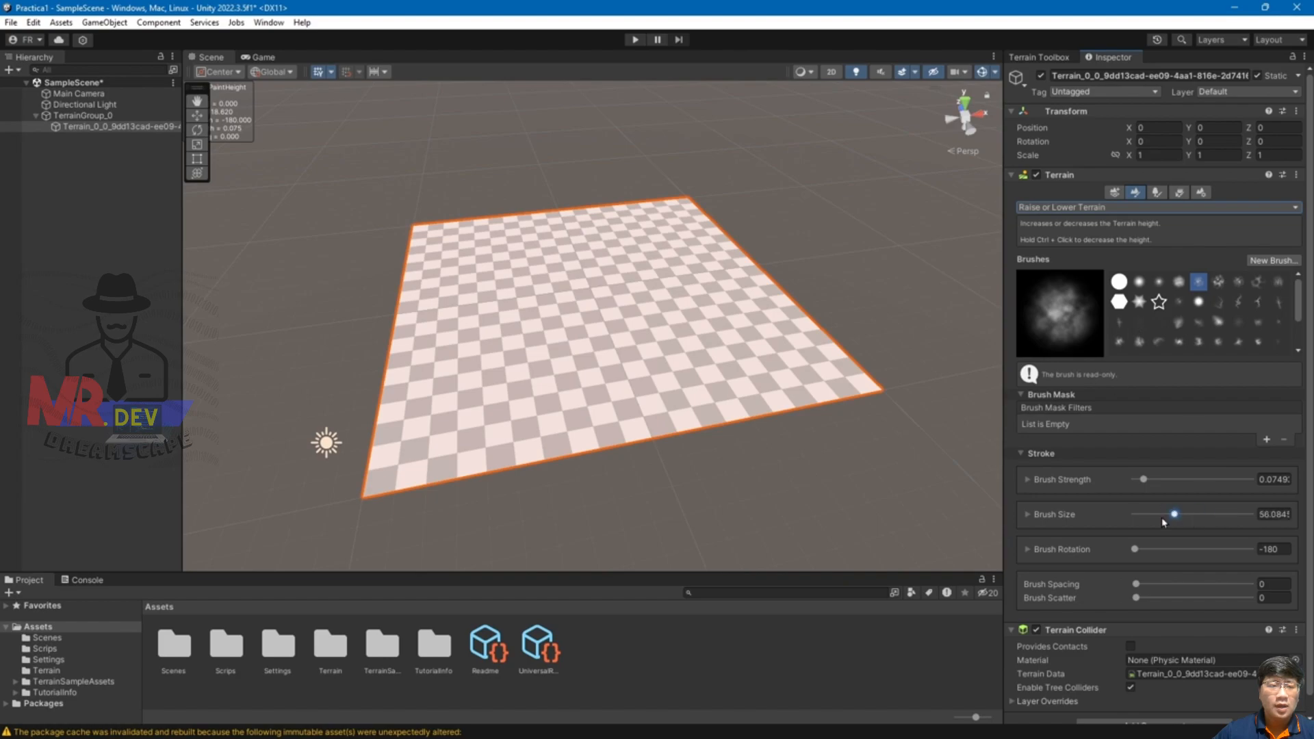
{"action": "mouse_move", "coordinate": [596, 343]}
{"action": "left_mouse_down"}
{"action": "mouse_move", "coordinate": [589, 376]}
{"action": "mouse_move", "coordinate": [383, 366]}
{"action": "mouse_move", "coordinate": [679, 317]}
{"action": "mouse_move", "coordinate": [728, 293]}
{"action": "left_mouse_up"}
{"action": "scroll", "coordinate": [614, 305], "scroll_direction": "down", "scroll_amount": 2}
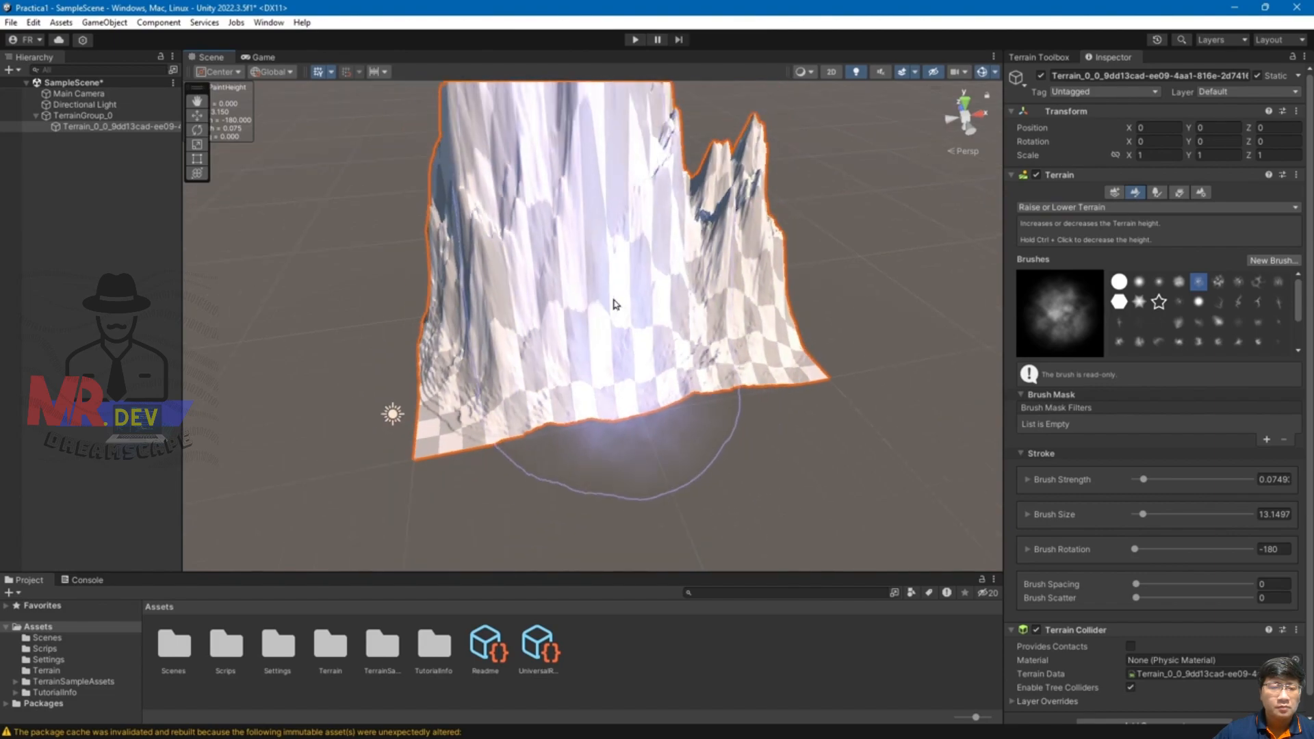
{"action": "scroll", "coordinate": [617, 305], "scroll_direction": "down", "scroll_amount": 3}
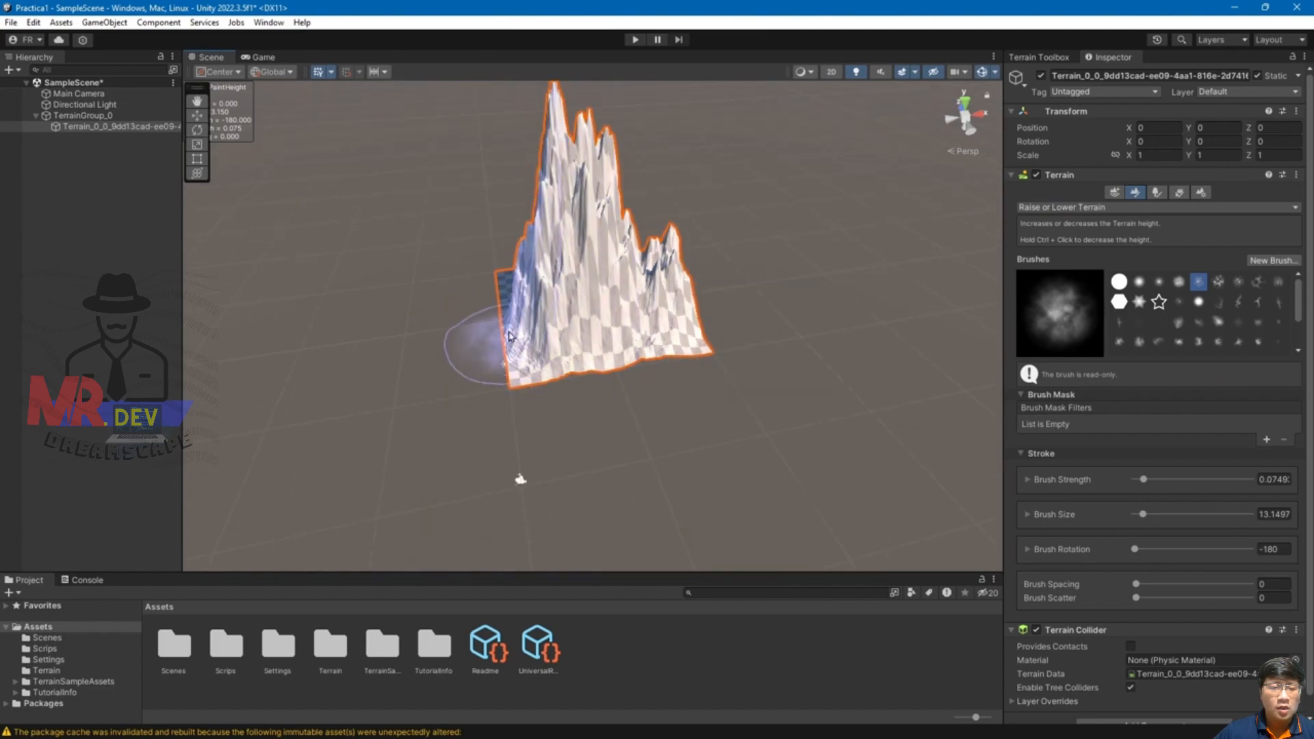
{"action": "mouse_move", "coordinate": [505, 315]}
{"action": "left_mouse_down", "text": "alt"}
{"action": "mouse_move", "coordinate": [786, 358]}
{"action": "mouse_move", "coordinate": [862, 315]}
{"action": "left_mouse_up", "text": "alt"}
{"action": "left_click_drag", "start_coordinate": [802, 400], "coordinate": [674, 393], "text": "alt"}
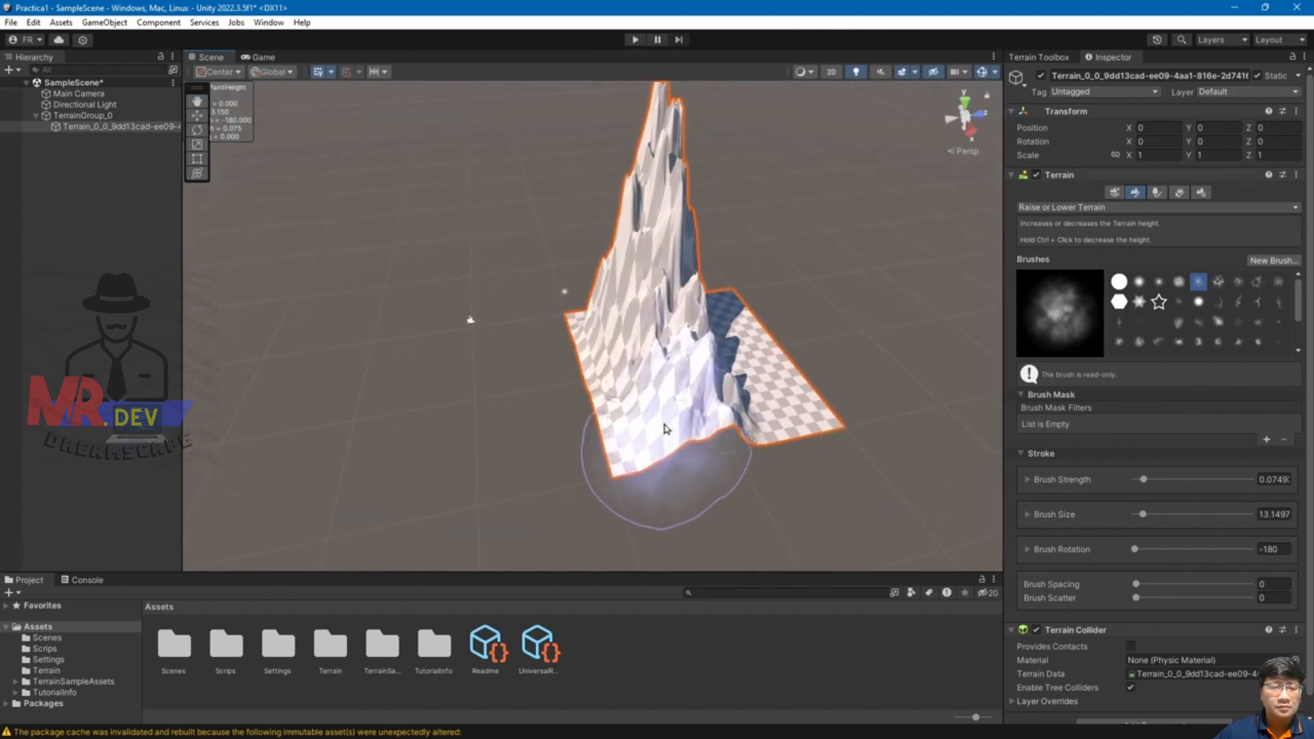
Create four neighbor terrains around the mountain tile at (0, 0, 20), (-20, 0, 20), (20, 0, 0) and (0, 0, -20).
{"action": "left_click", "coordinate": [1116, 194]}
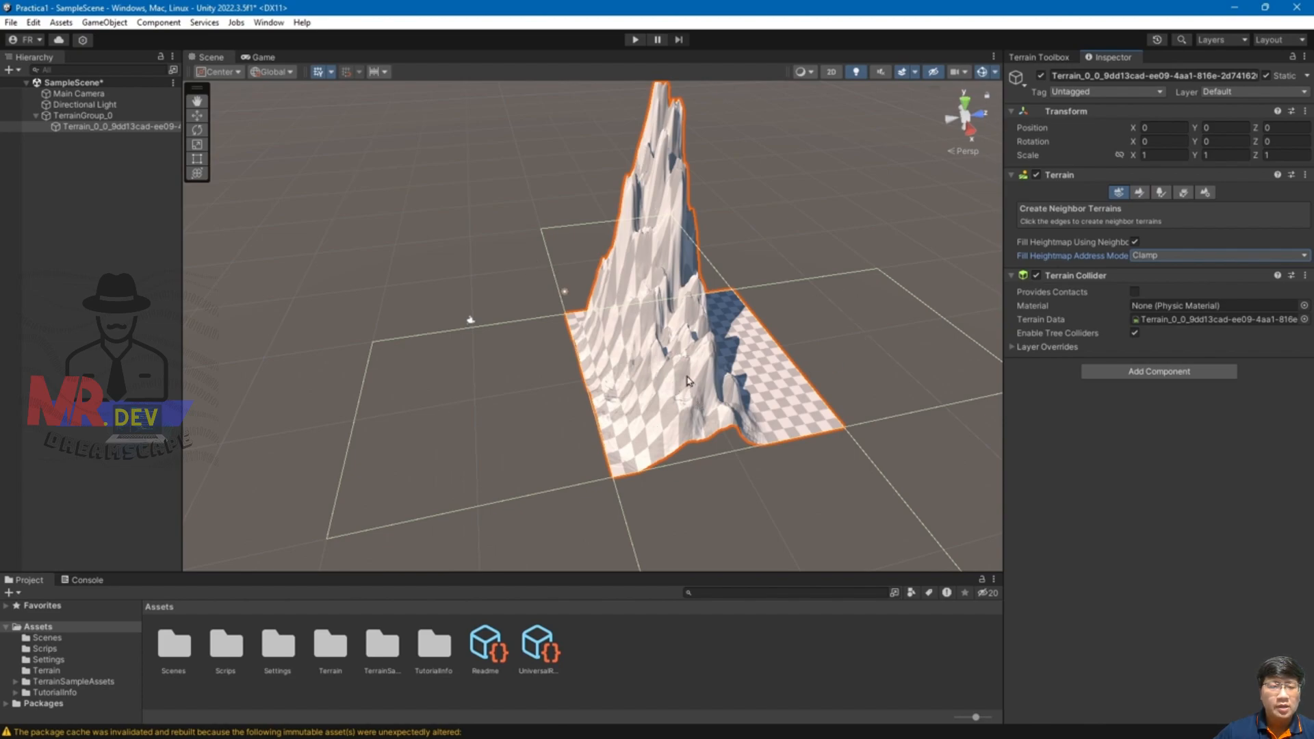
{"action": "left_click", "coordinate": [863, 335]}
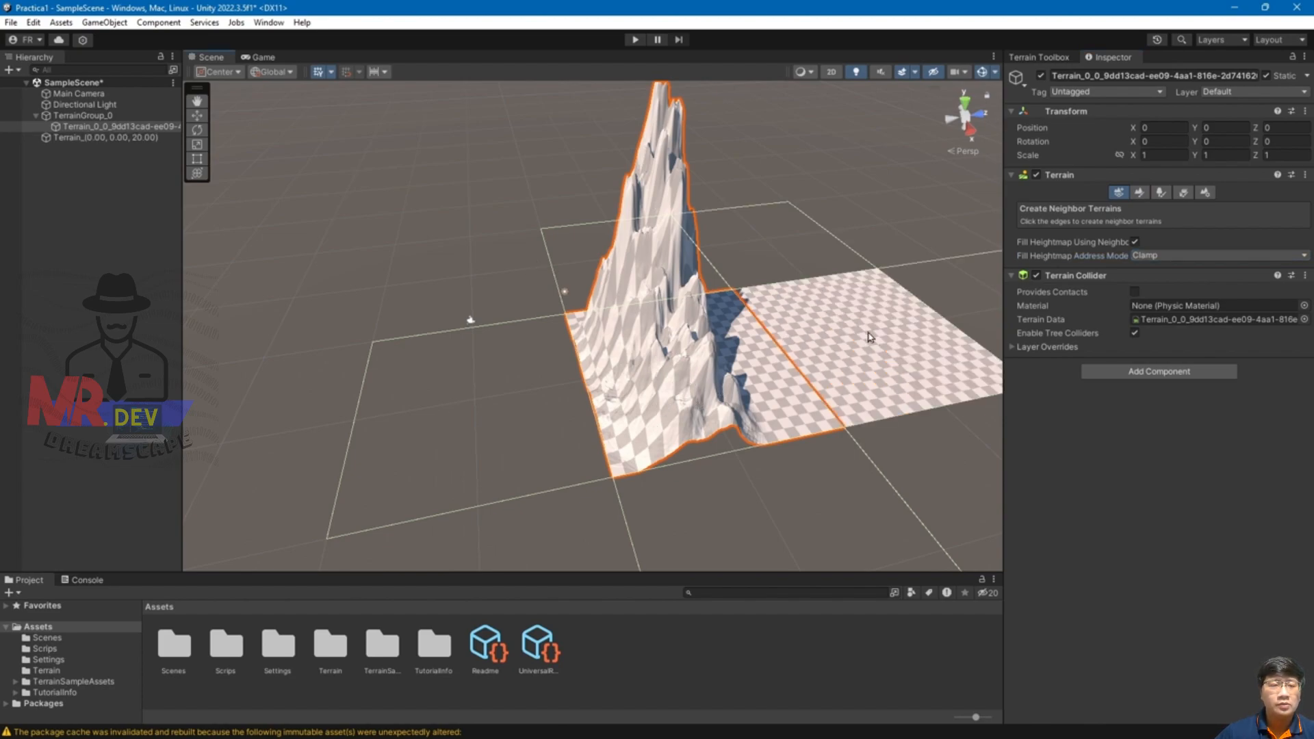
{"action": "left_click", "coordinate": [781, 259]}
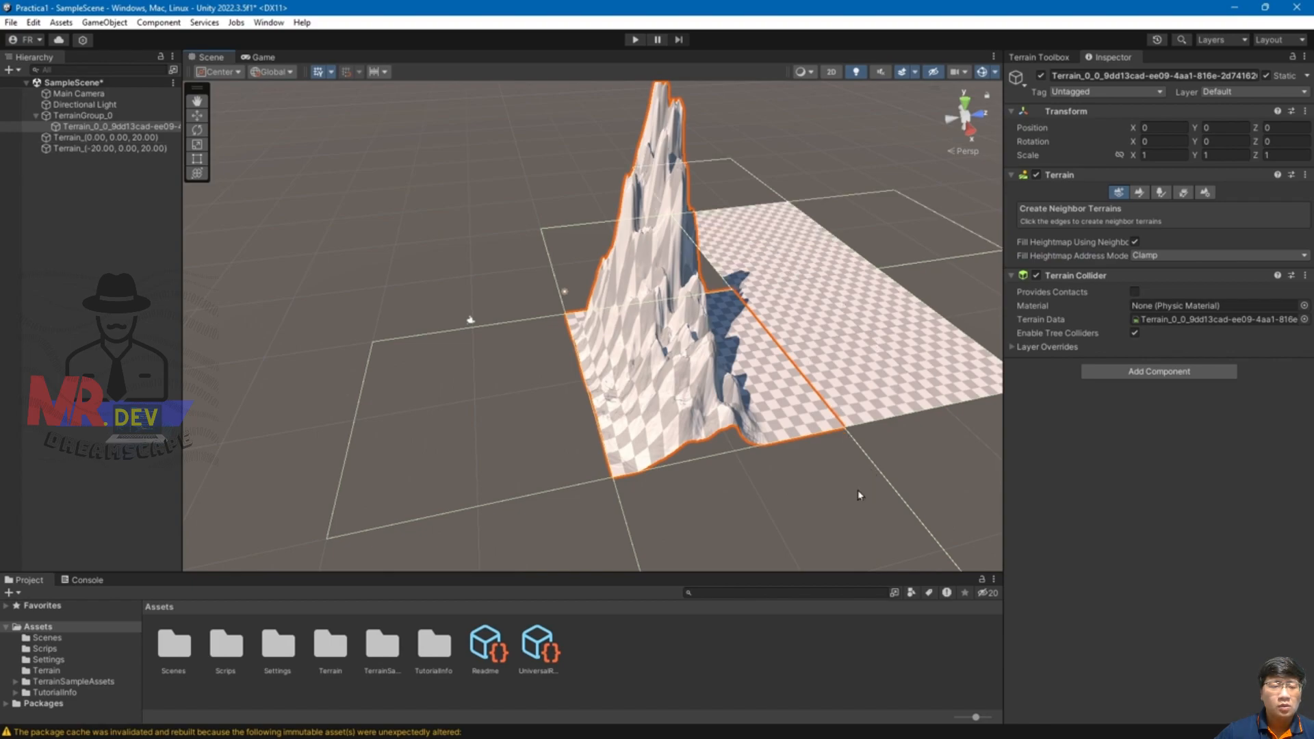
{"action": "left_click", "coordinate": [767, 535]}
{"action": "scroll", "coordinate": [784, 459], "scroll_direction": "down", "scroll_amount": 2}
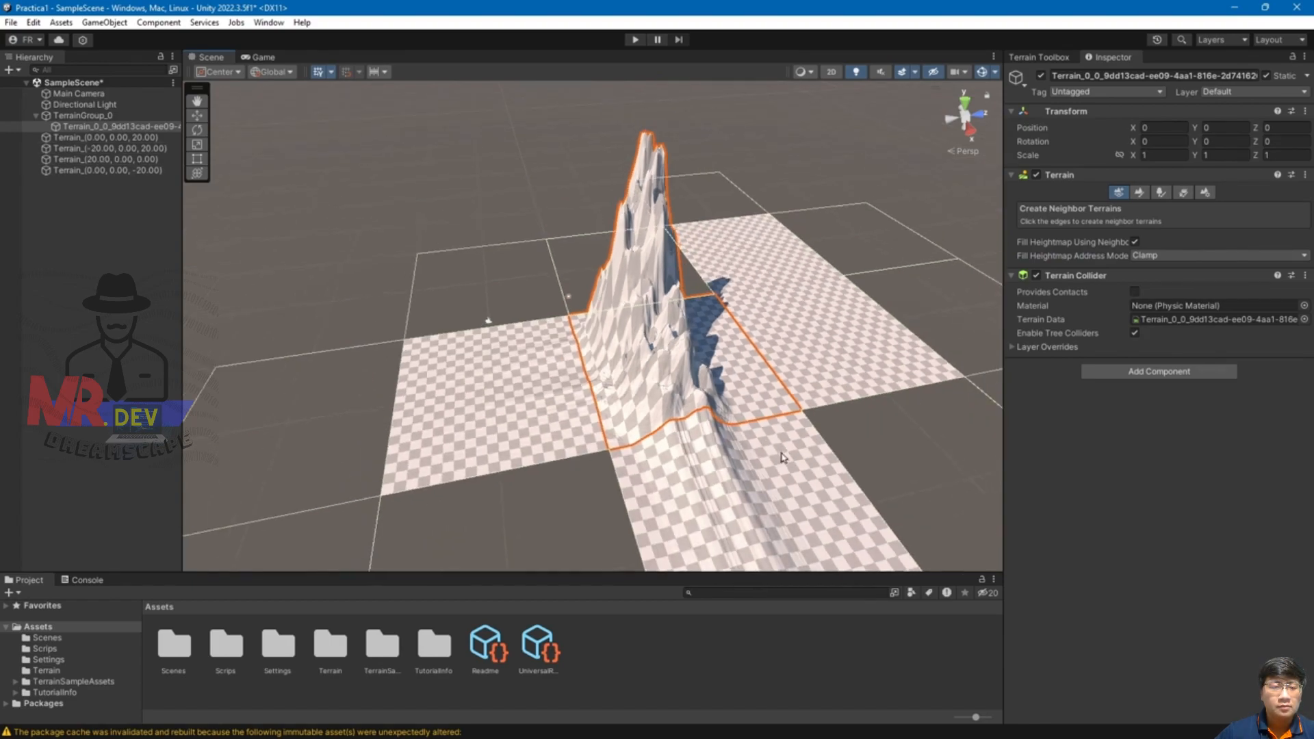
{"action": "left_click_drag", "start_coordinate": [612, 497], "coordinate": [844, 366], "text": "alt"}
{"action": "scroll", "coordinate": [849, 370], "scroll_direction": "up", "scroll_amount": 4}
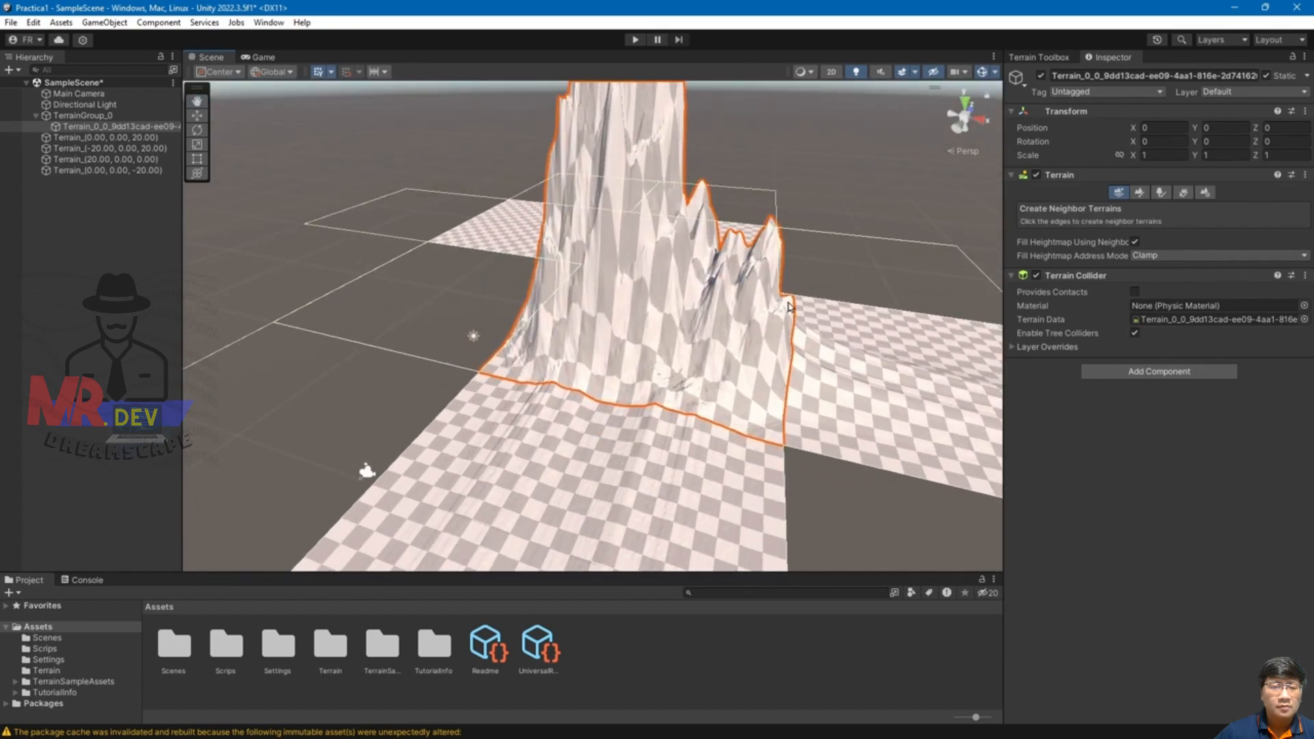
{"action": "left_click_drag", "start_coordinate": [880, 466], "coordinate": [619, 470], "text": "alt"}
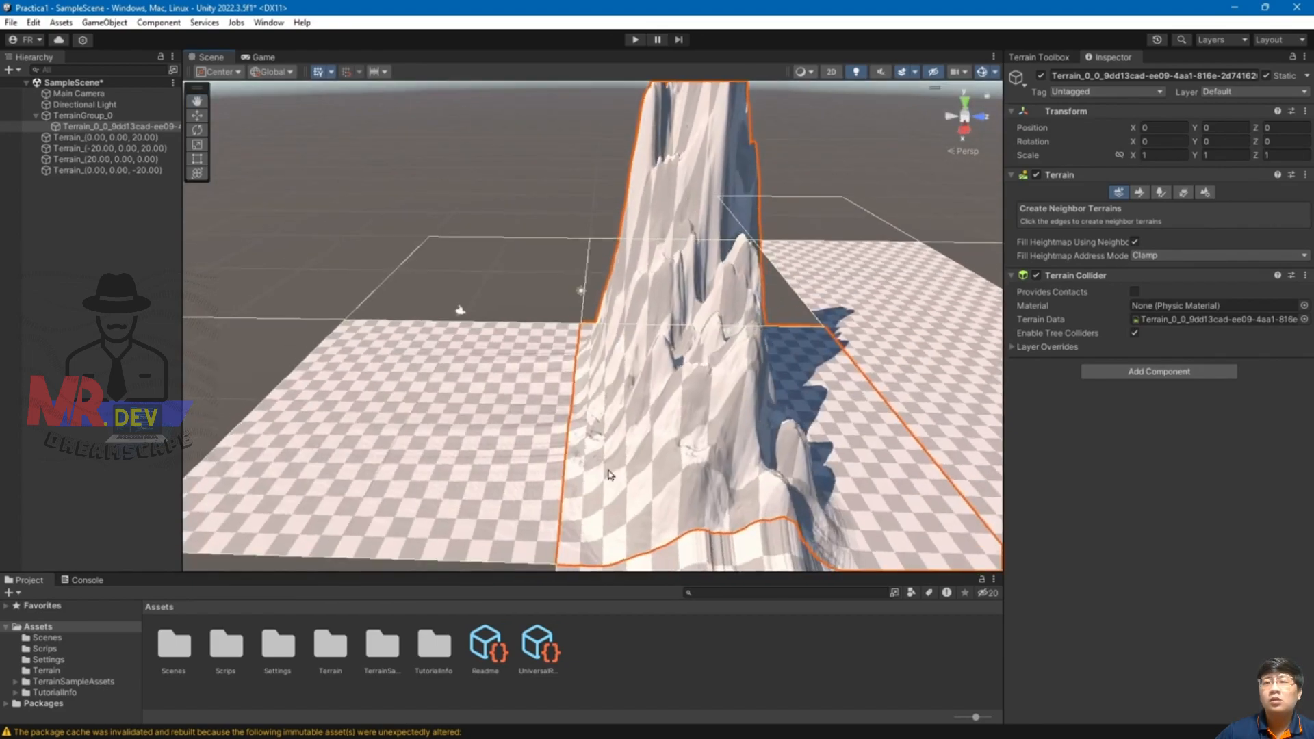
{"action": "scroll", "coordinate": [619, 470], "scroll_direction": "down", "scroll_amount": 4}
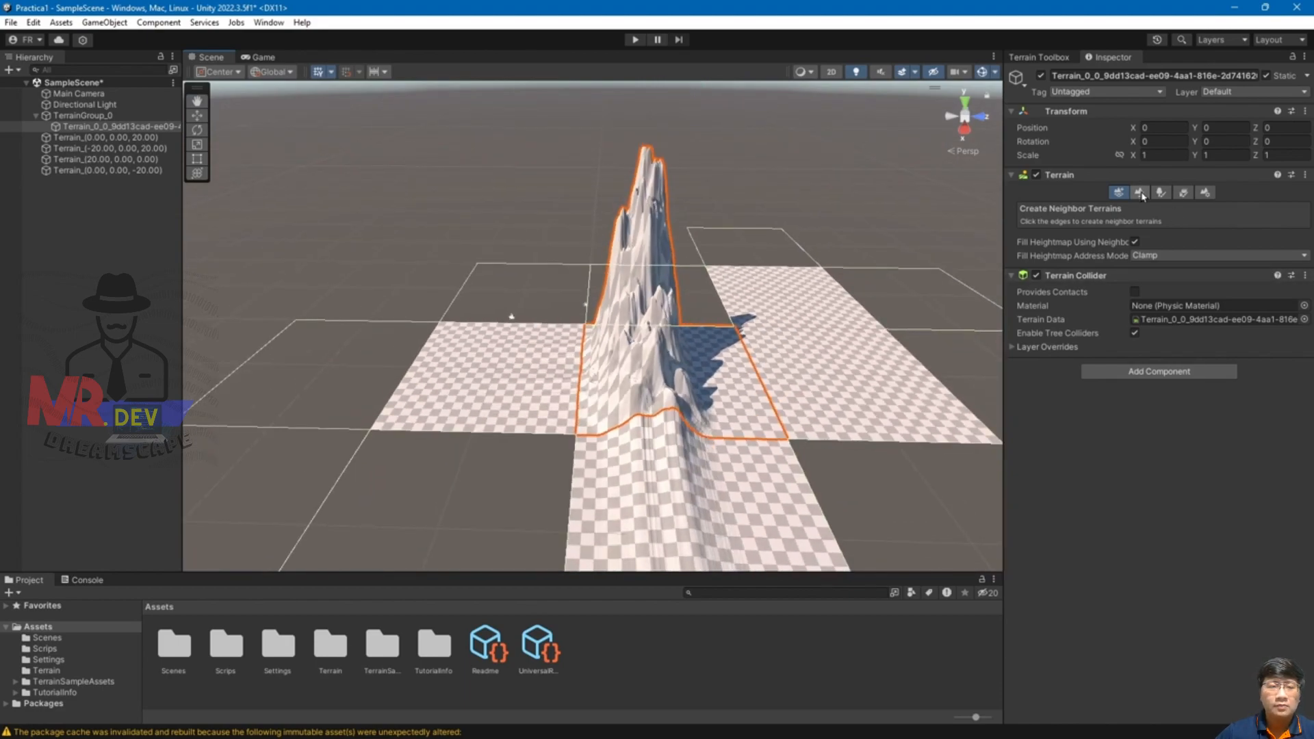
Apply Hydraulic erosion to the mountain and the adjoining ridge with a brush size of about 31.5 and a strength of about 0.2.
{"action": "left_click", "coordinate": [1140, 193]}
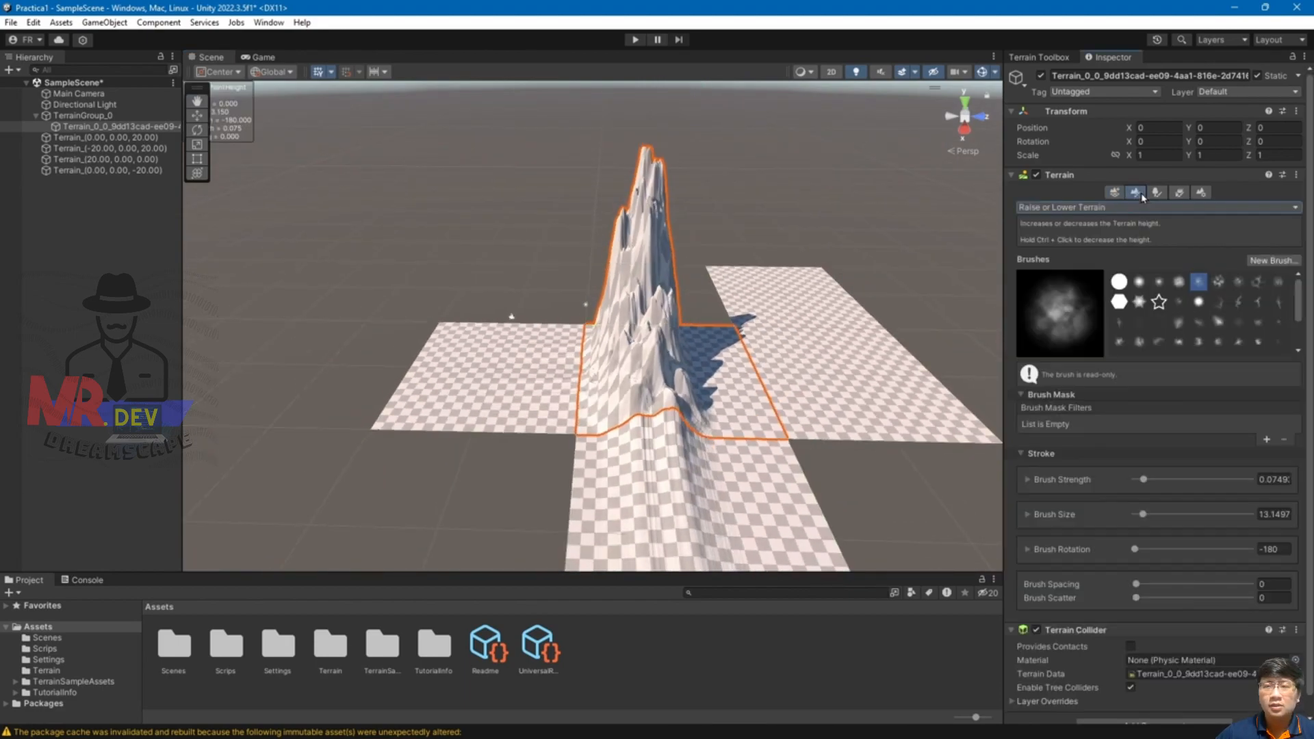
{"action": "left_click", "coordinate": [1093, 207]}
{"action": "mouse_move", "coordinate": [1065, 227]}
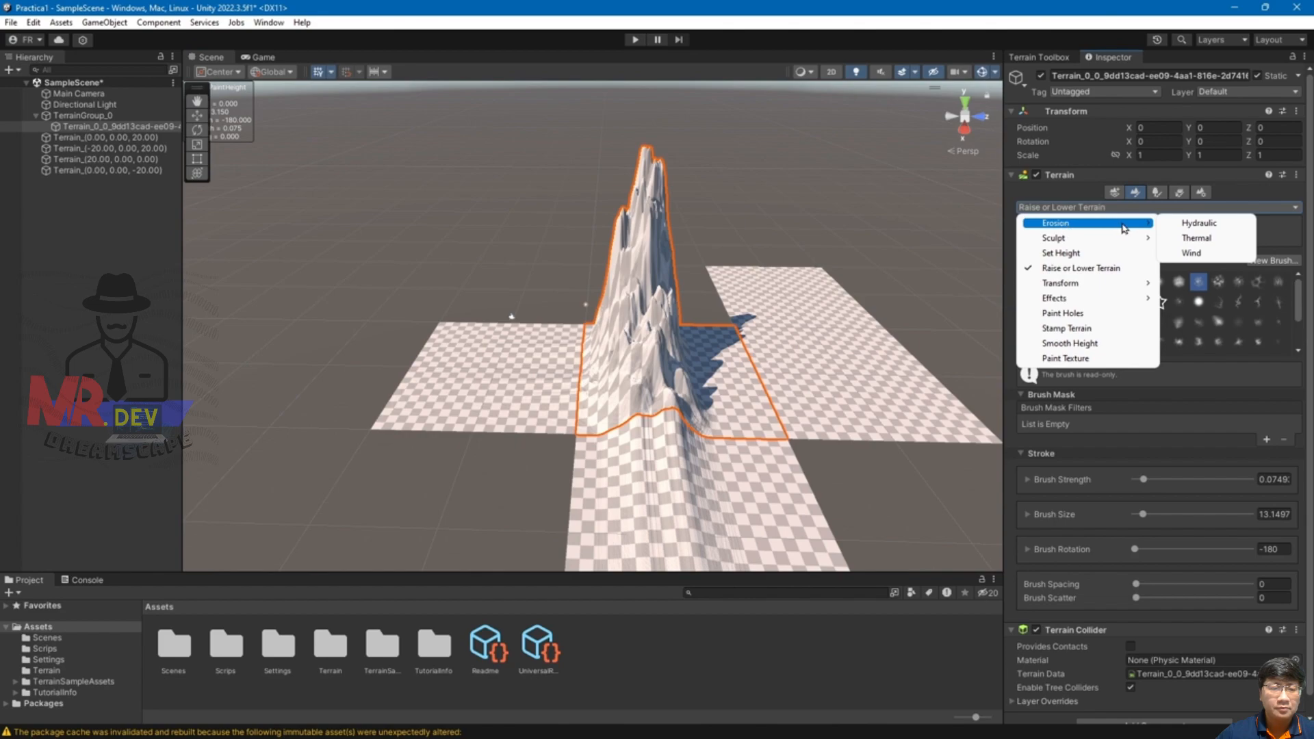
{"action": "left_click", "coordinate": [1199, 223]}
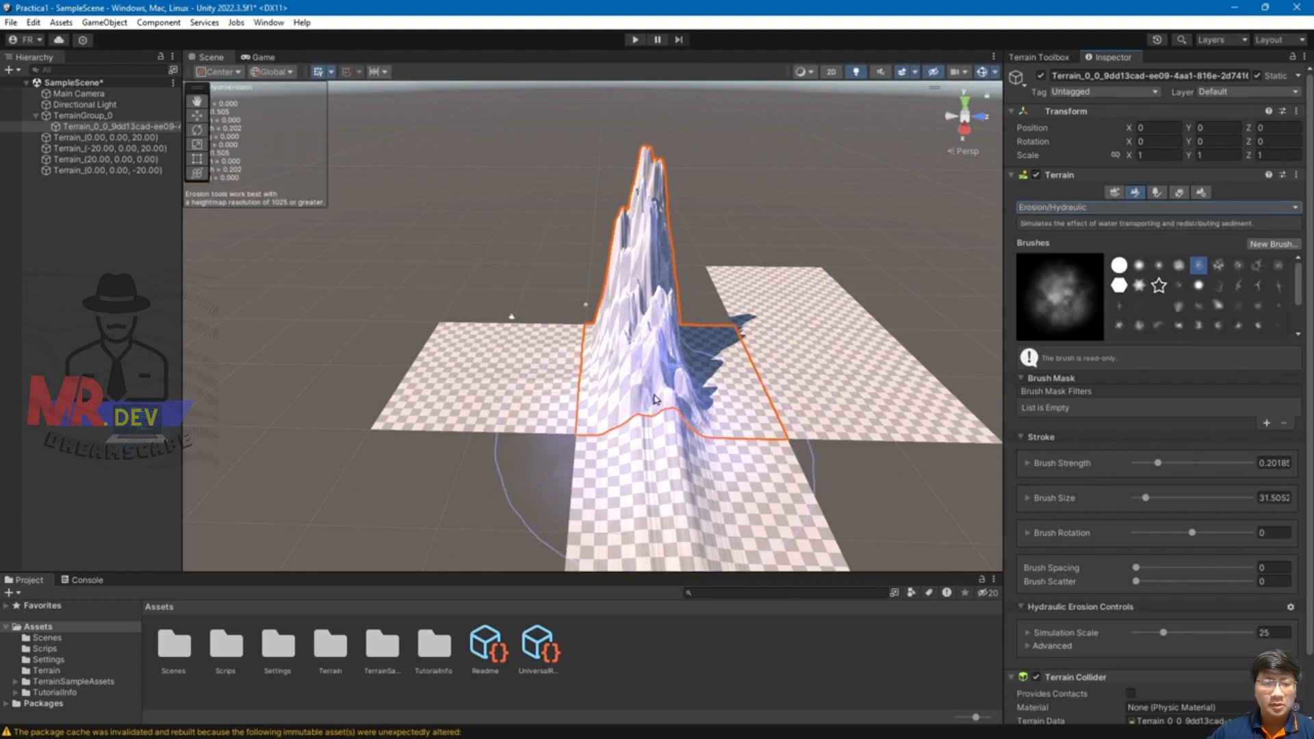
{"action": "left_click_drag", "start_coordinate": [642, 417], "coordinate": [703, 466]}
{"action": "left_click", "coordinate": [703, 466]}
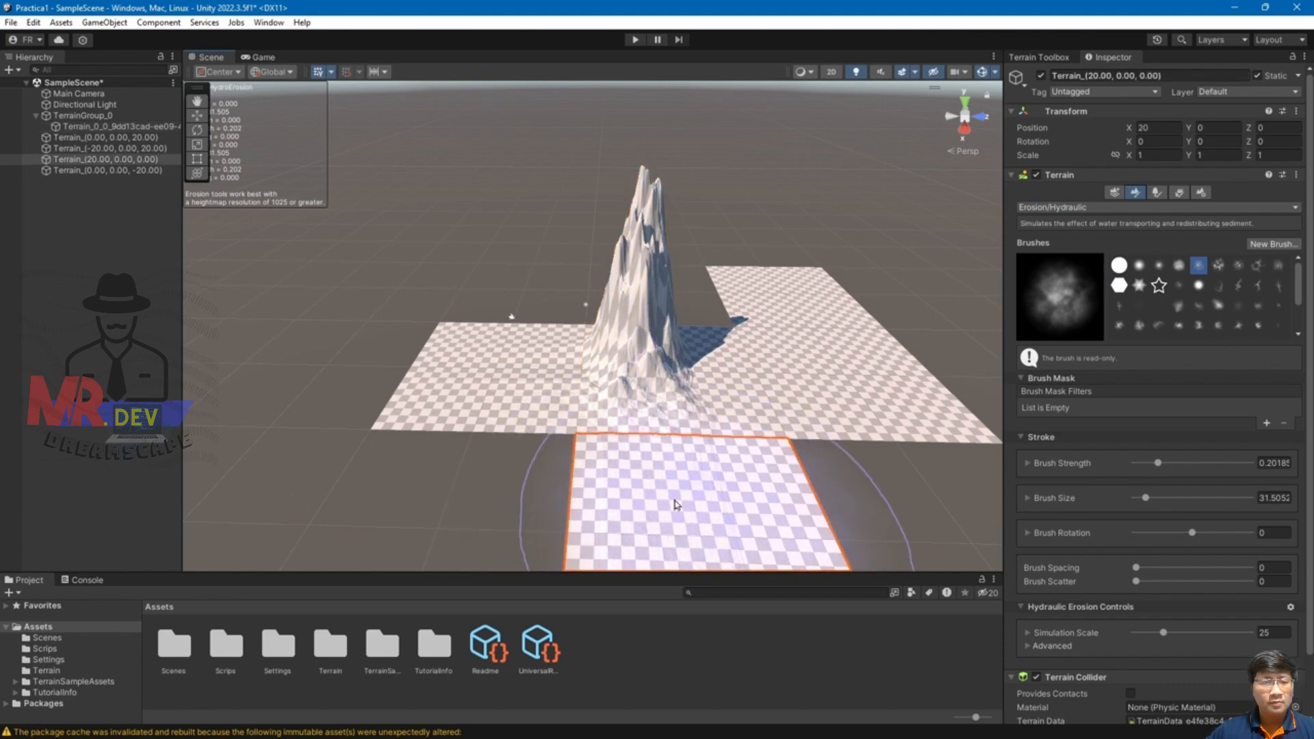
{"action": "scroll", "coordinate": [594, 502], "scroll_direction": "up", "scroll_amount": 3}
{"action": "left_click_drag", "start_coordinate": [594, 502], "coordinate": [727, 527], "text": "alt"}
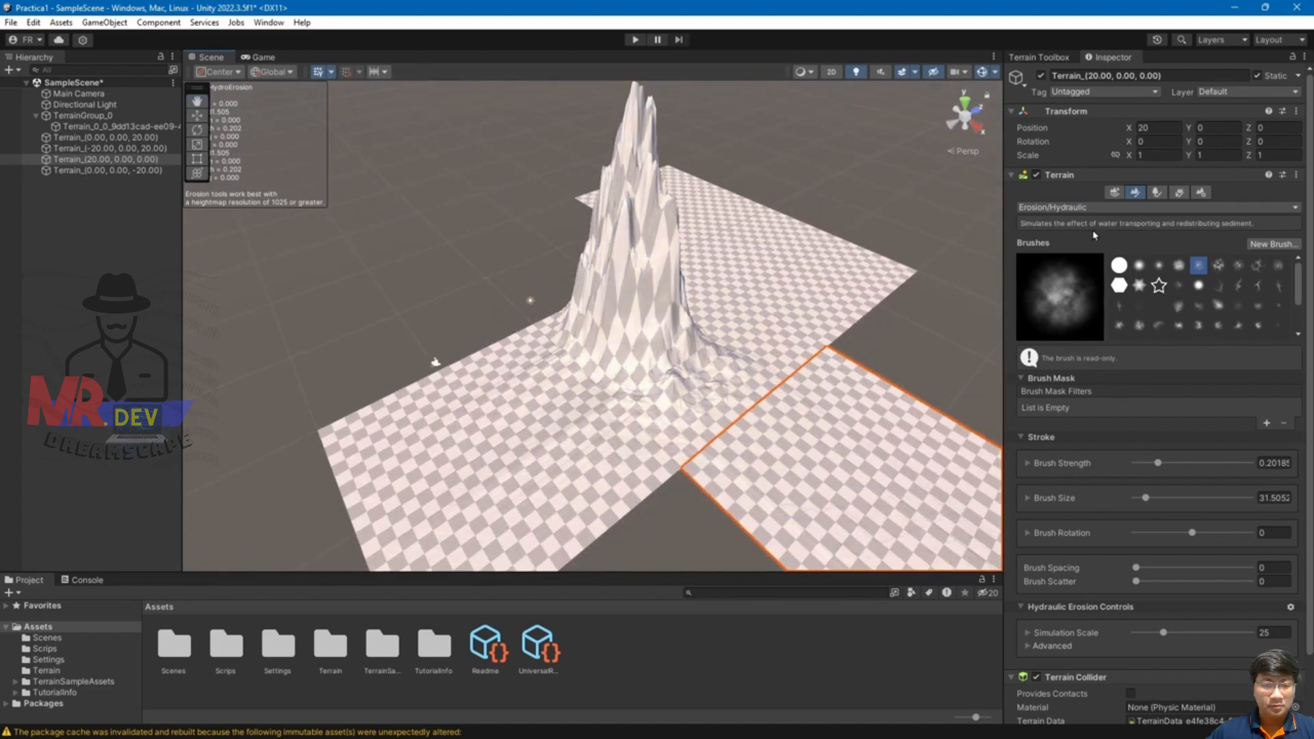
Apply Thermal erosion around the mountain's base with the Dry Sand preset, a brush size of about 4 and a strength of 0.95.
{"action": "left_click", "coordinate": [1087, 208]}
{"action": "mouse_move", "coordinate": [1090, 222]}
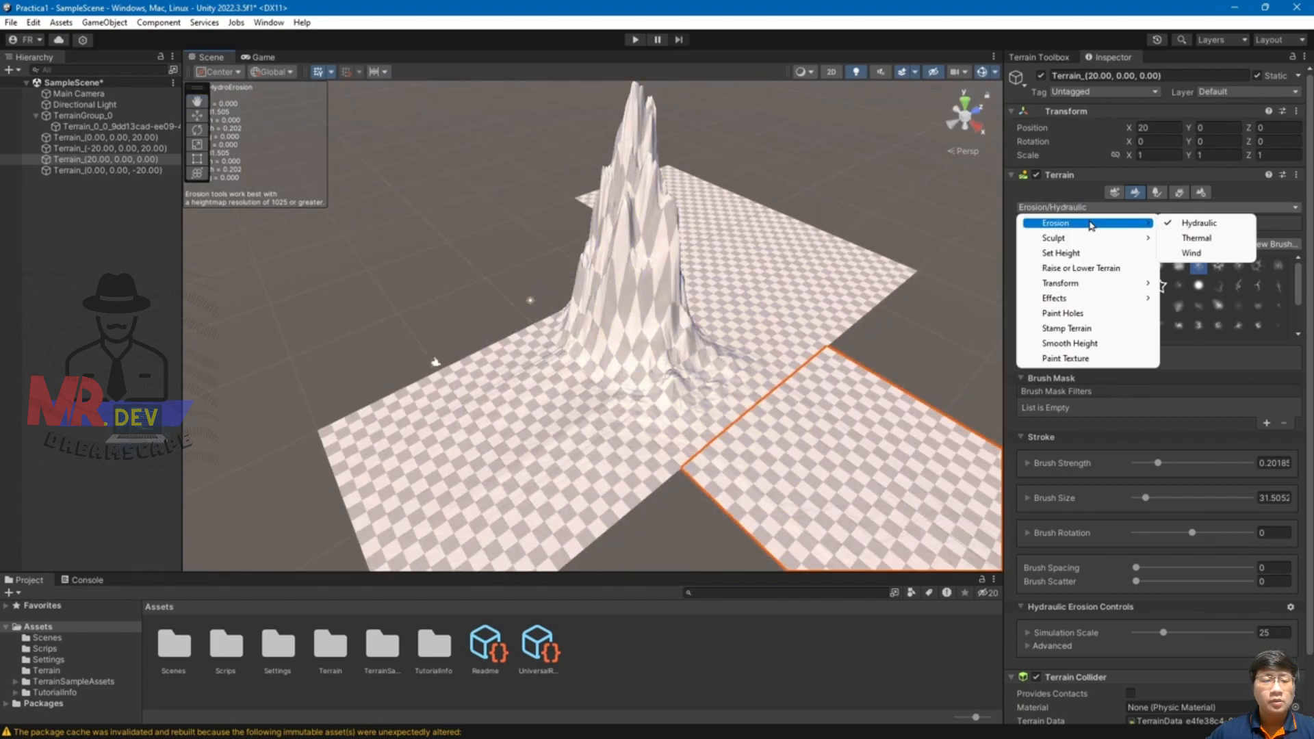
{"action": "left_click", "coordinate": [1191, 239]}
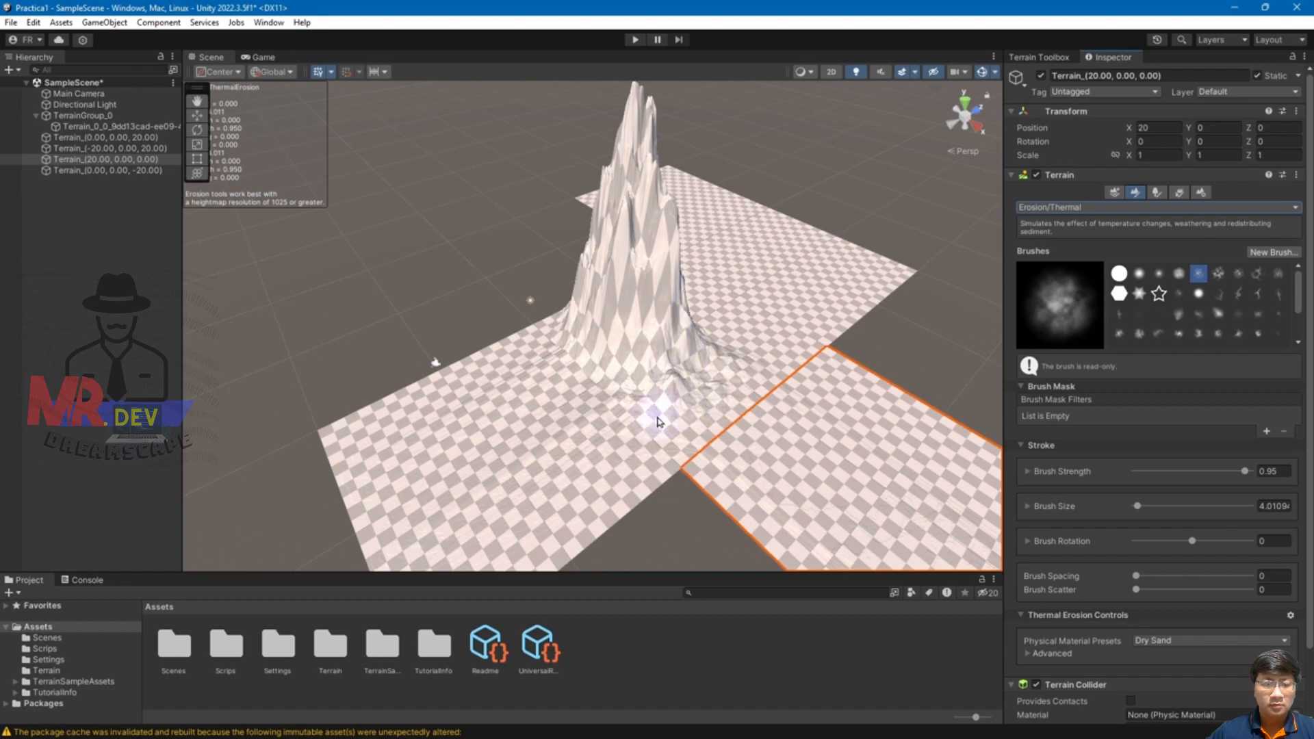
{"action": "left_click", "coordinate": [680, 401]}
{"action": "scroll", "coordinate": [683, 405], "scroll_direction": "up", "scroll_amount": 5}
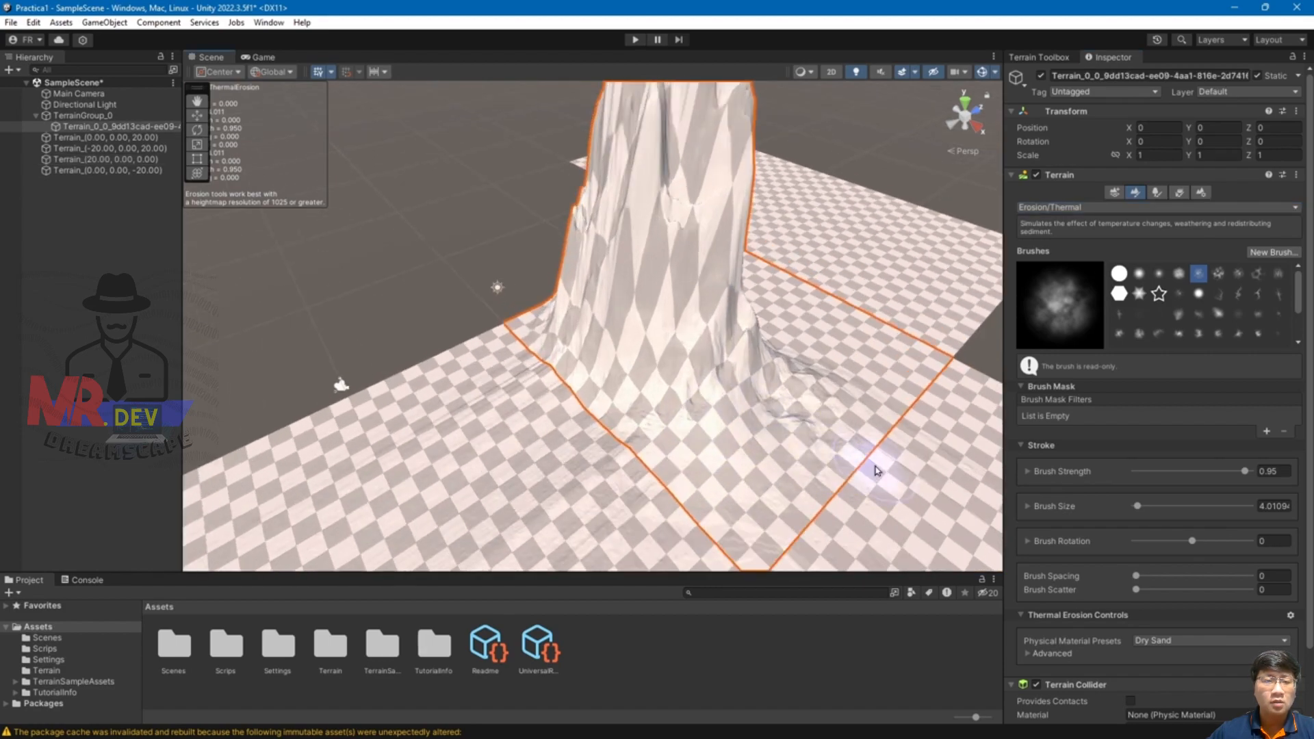
{"action": "scroll", "coordinate": [877, 471], "scroll_direction": "up", "scroll_amount": 2}
{"action": "middle_click_drag", "start_coordinate": [878, 471], "coordinate": [761, 316]}
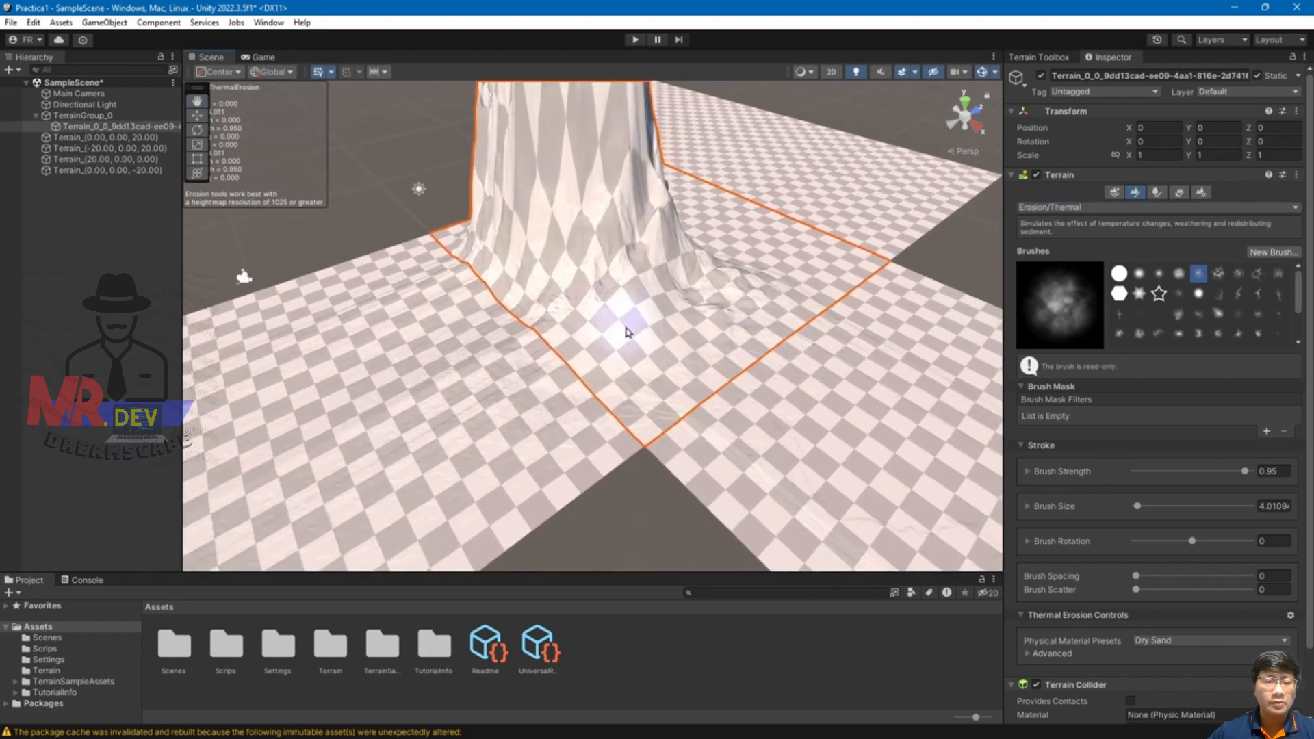
{"action": "scroll", "coordinate": [676, 354], "scroll_direction": "up", "scroll_amount": 4}
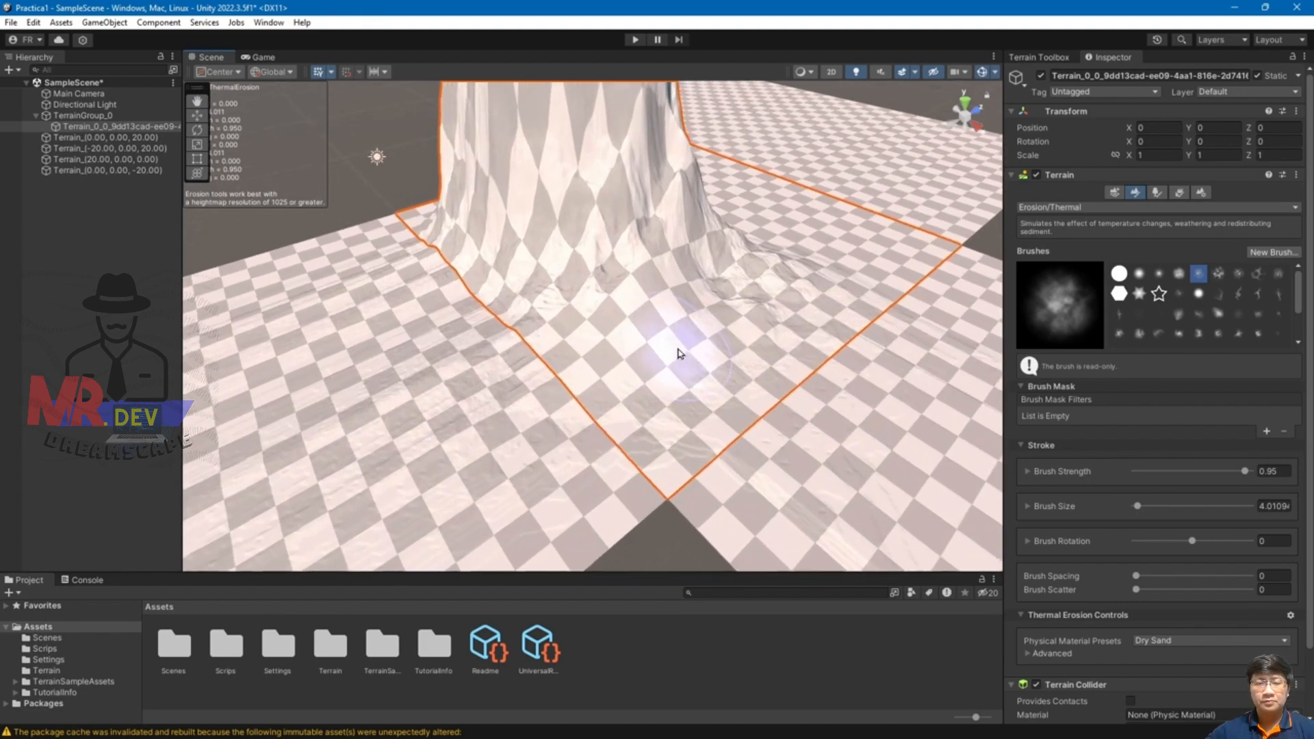
{"action": "scroll", "coordinate": [680, 354], "scroll_direction": "up", "scroll_amount": 2}
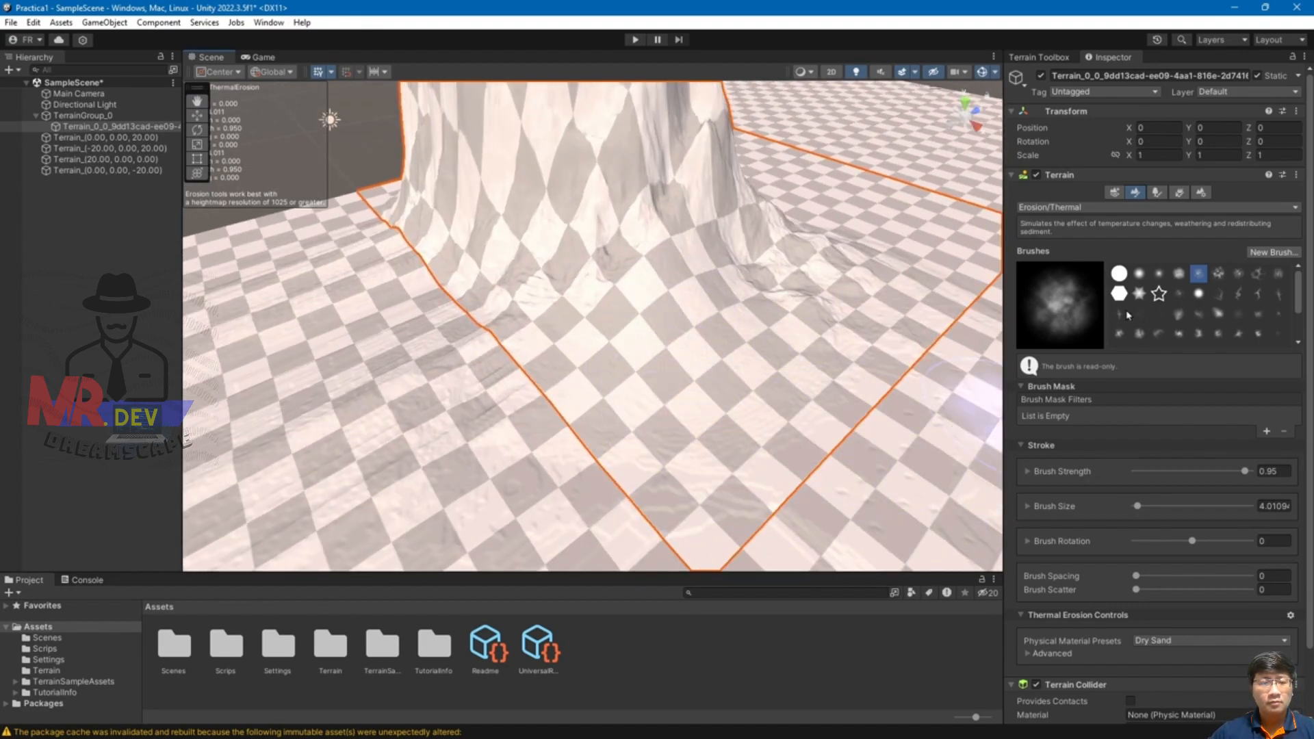
Smooth the mountain with Wind erosion at a brush size of about 44 and a strength of 0.44.
{"action": "left_click", "coordinate": [1095, 207]}
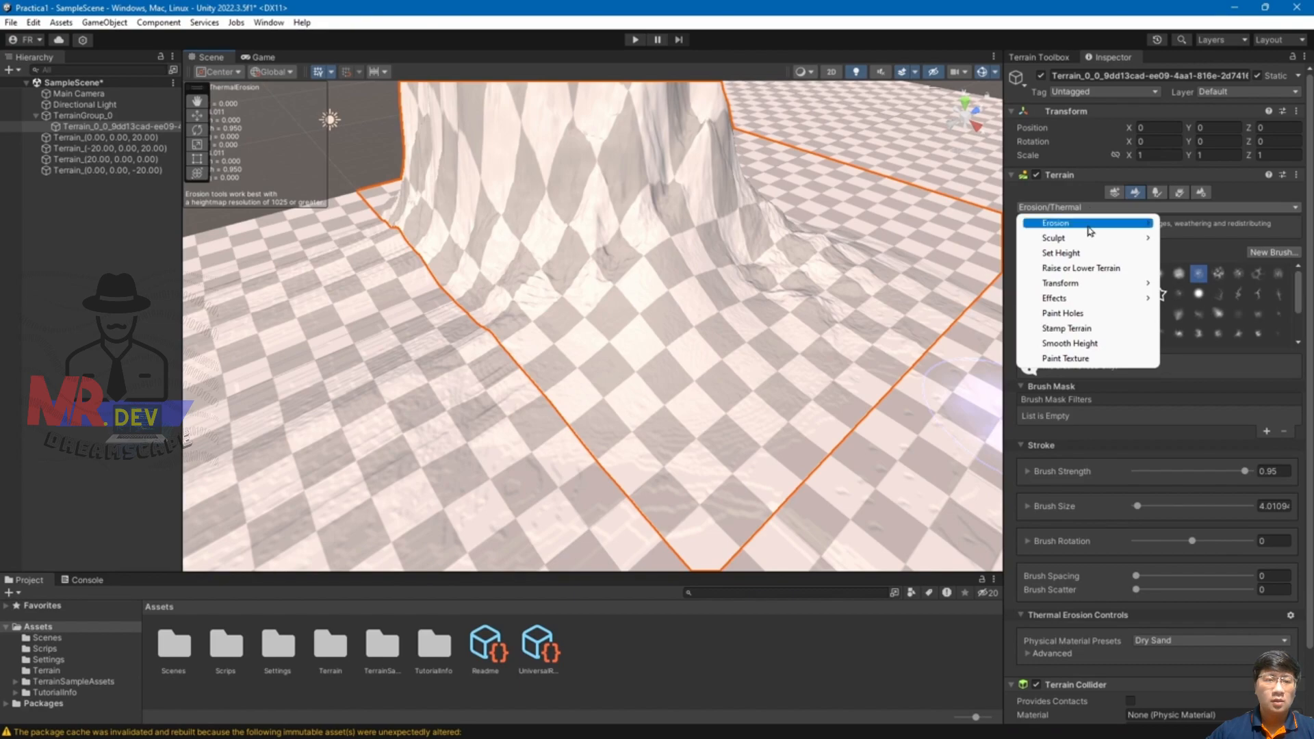
{"action": "mouse_move", "coordinate": [1095, 223]}
{"action": "left_click", "coordinate": [1198, 252]}
{"action": "scroll", "coordinate": [672, 399], "scroll_direction": "down", "scroll_amount": 4}
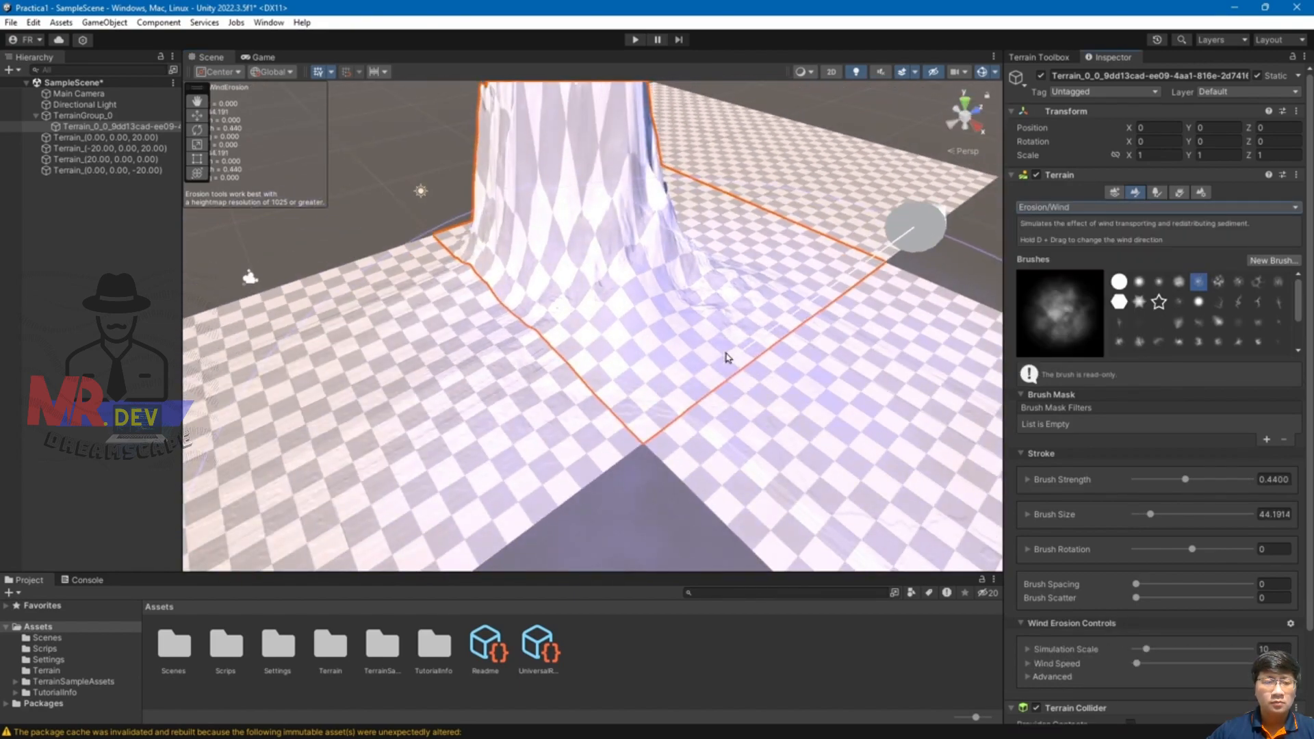
{"action": "scroll", "coordinate": [727, 357], "scroll_direction": "down", "scroll_amount": 5}
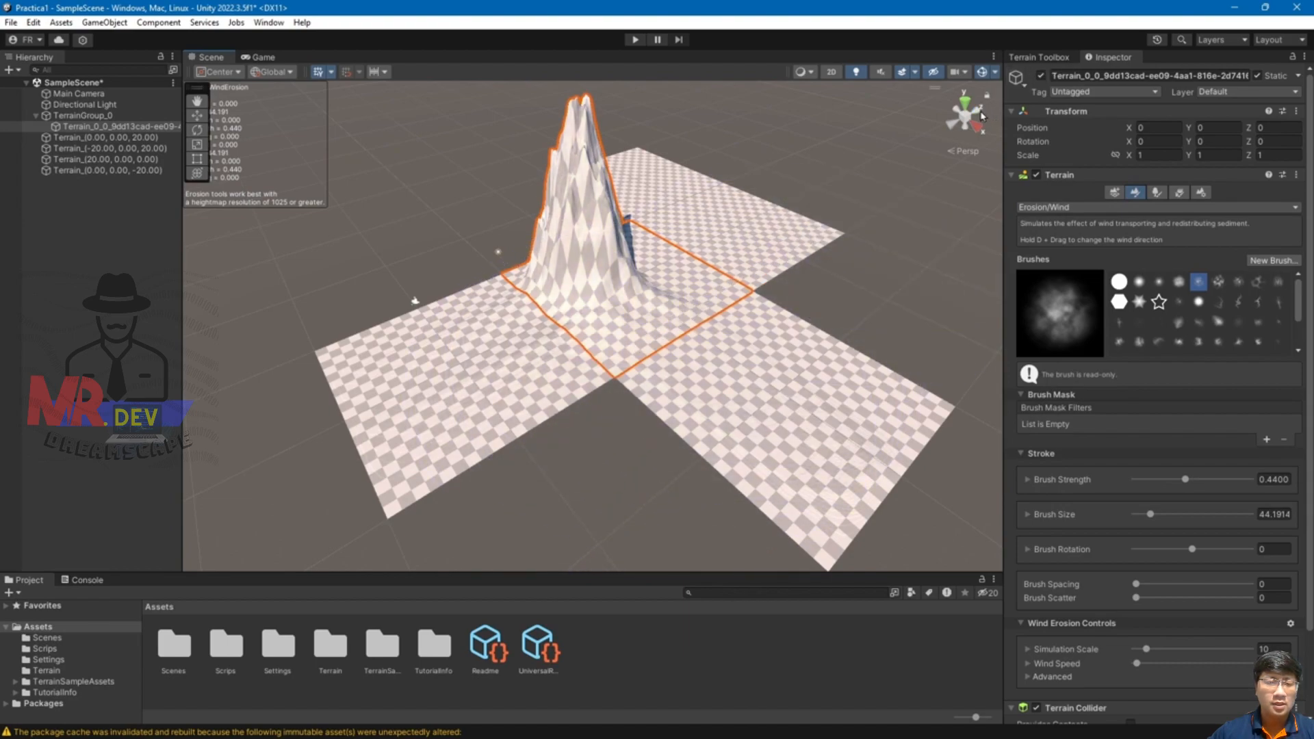
{"action": "mouse_move", "coordinate": [626, 336]}
{"action": "left_mouse_down"}
{"action": "mouse_move", "coordinate": [668, 314]}
{"action": "mouse_move", "coordinate": [627, 293]}
{"action": "mouse_move", "coordinate": [572, 294]}
{"action": "mouse_move", "coordinate": [594, 314]}
{"action": "left_mouse_up"}
{"action": "scroll", "coordinate": [594, 313], "scroll_direction": "up", "scroll_amount": 10}
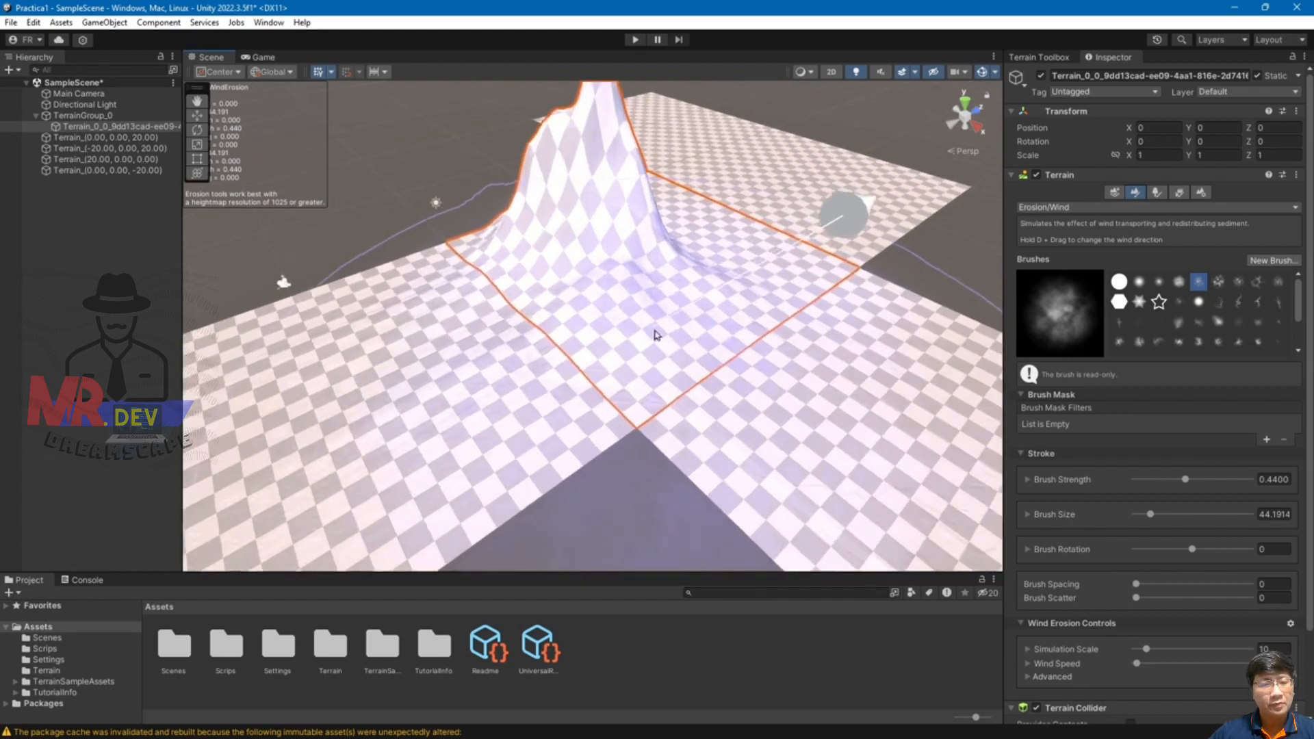
{"action": "scroll", "coordinate": [650, 391], "scroll_direction": "down", "scroll_amount": 5}
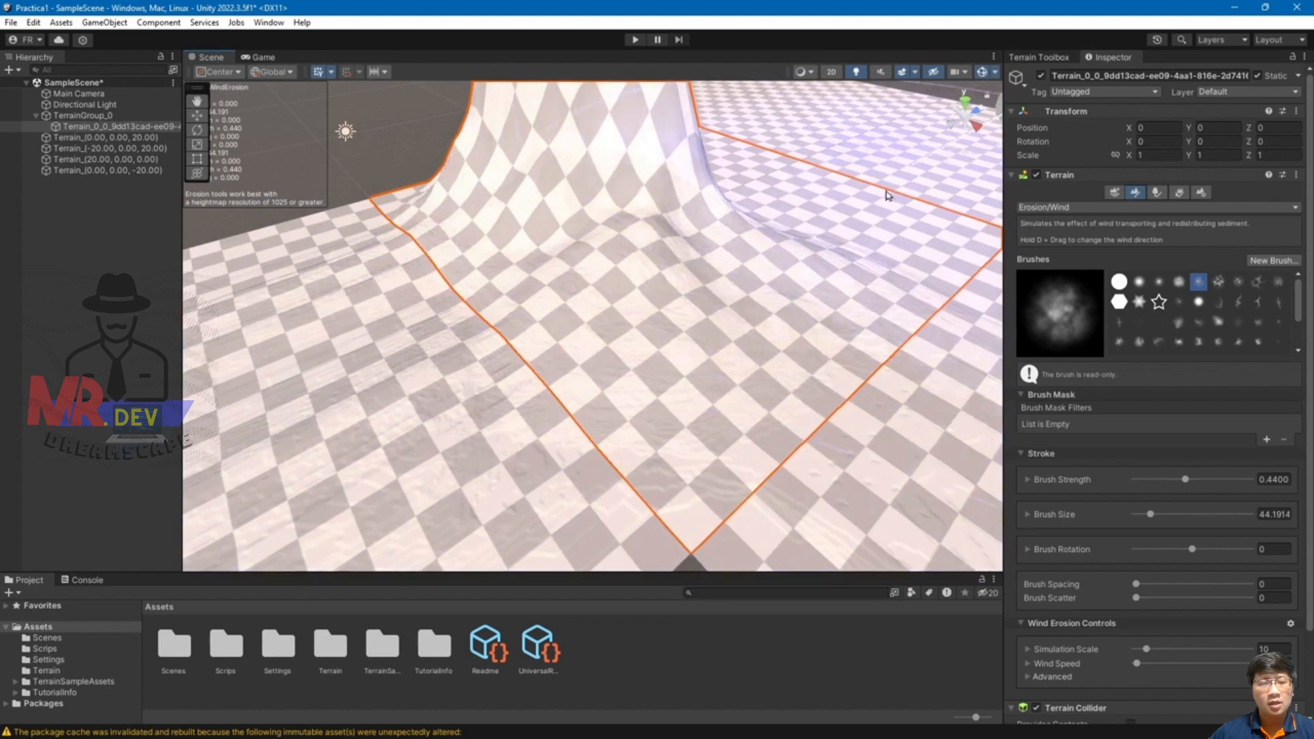
{"action": "scroll", "coordinate": [650, 390], "scroll_direction": "down", "scroll_amount": 3}
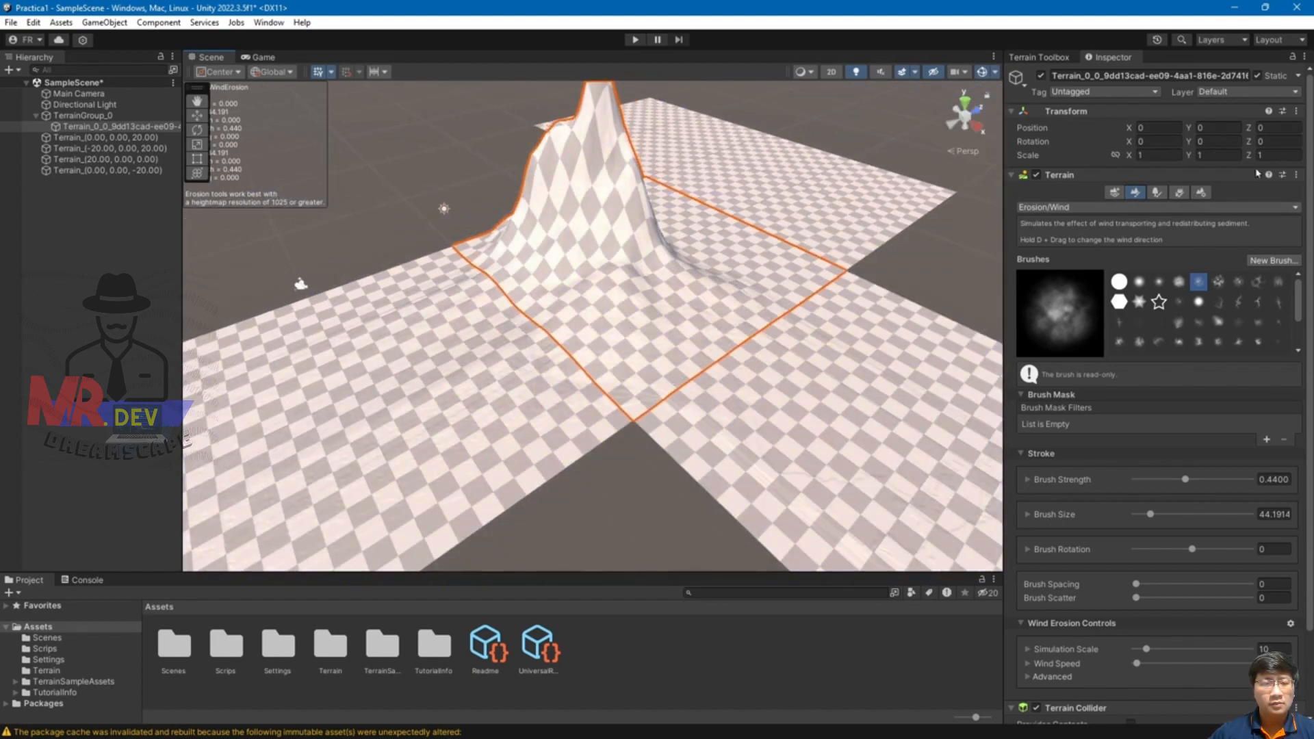
Use Set Height at height 2 with the solid round brush to paint a flat plateau across the mountain tile and the (0, 0, -20) tile.
{"action": "left_click", "coordinate": [1087, 208]}
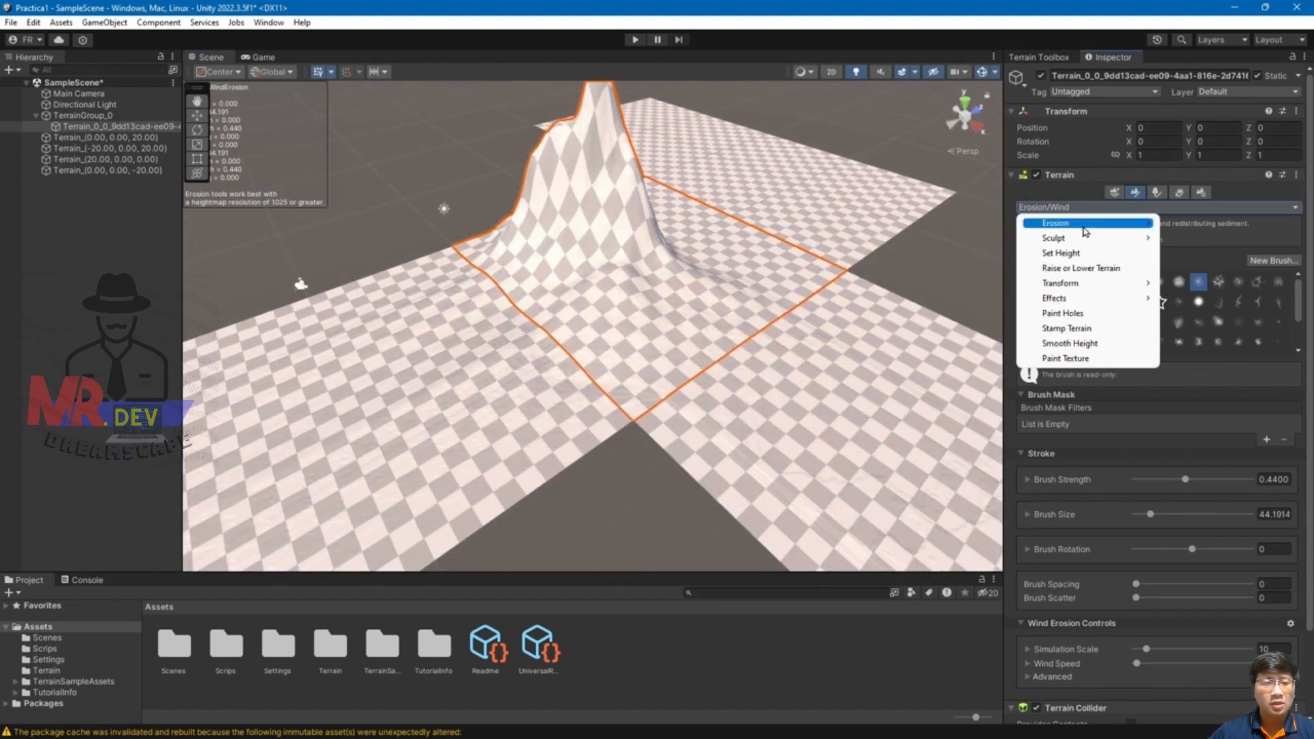
{"action": "mouse_move", "coordinate": [1073, 243]}
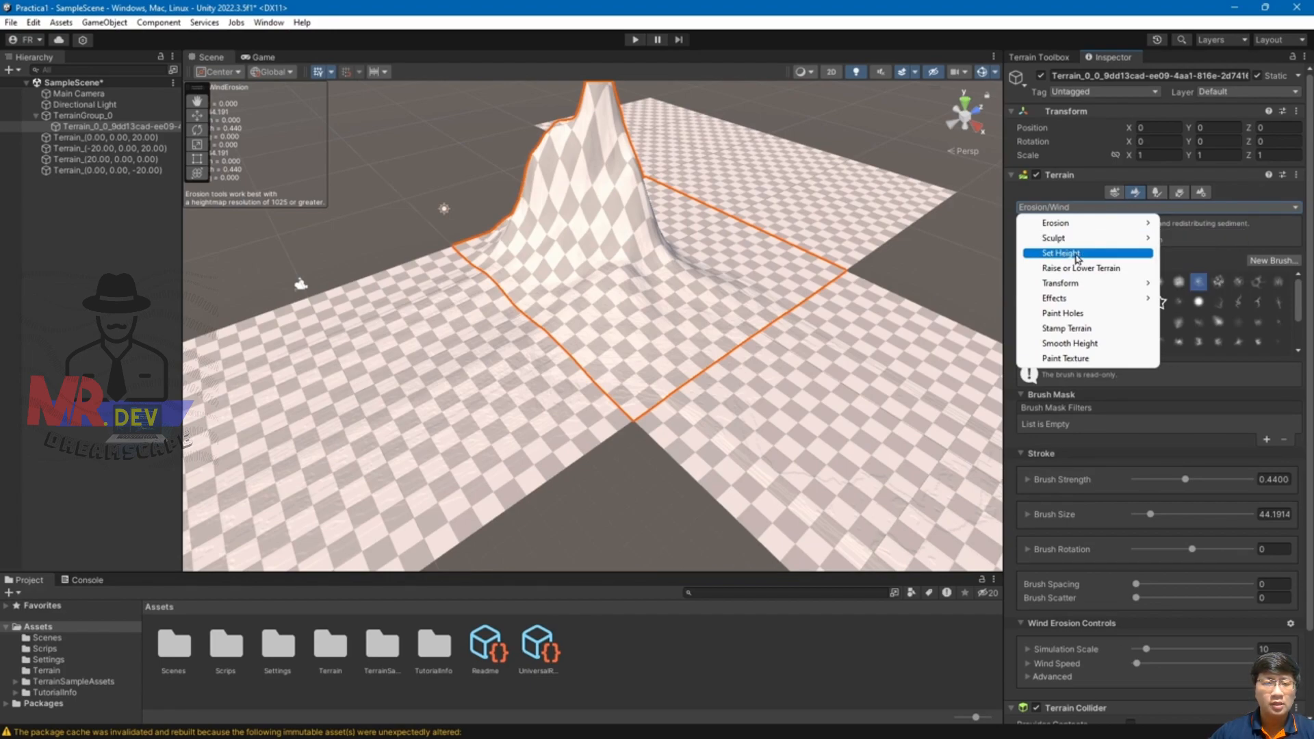
{"action": "left_click", "coordinate": [1078, 255]}
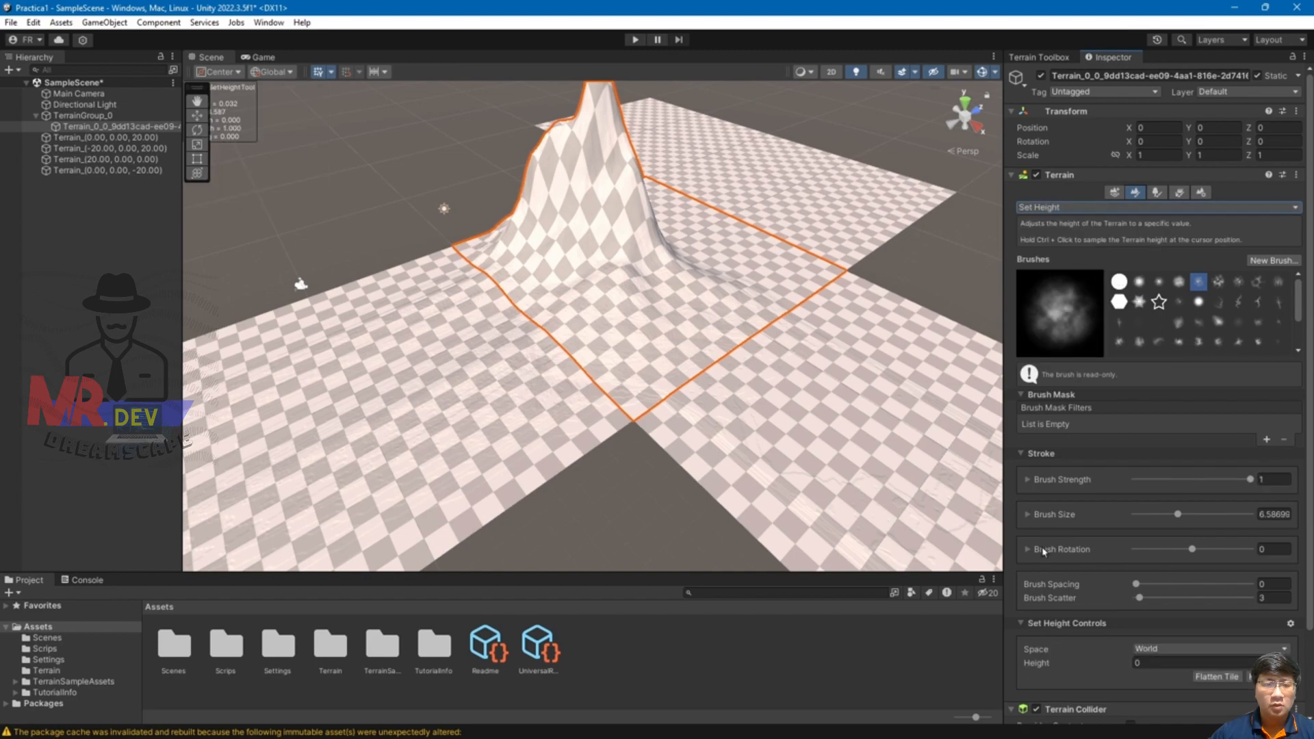
{"action": "left_click", "coordinate": [1171, 664]}
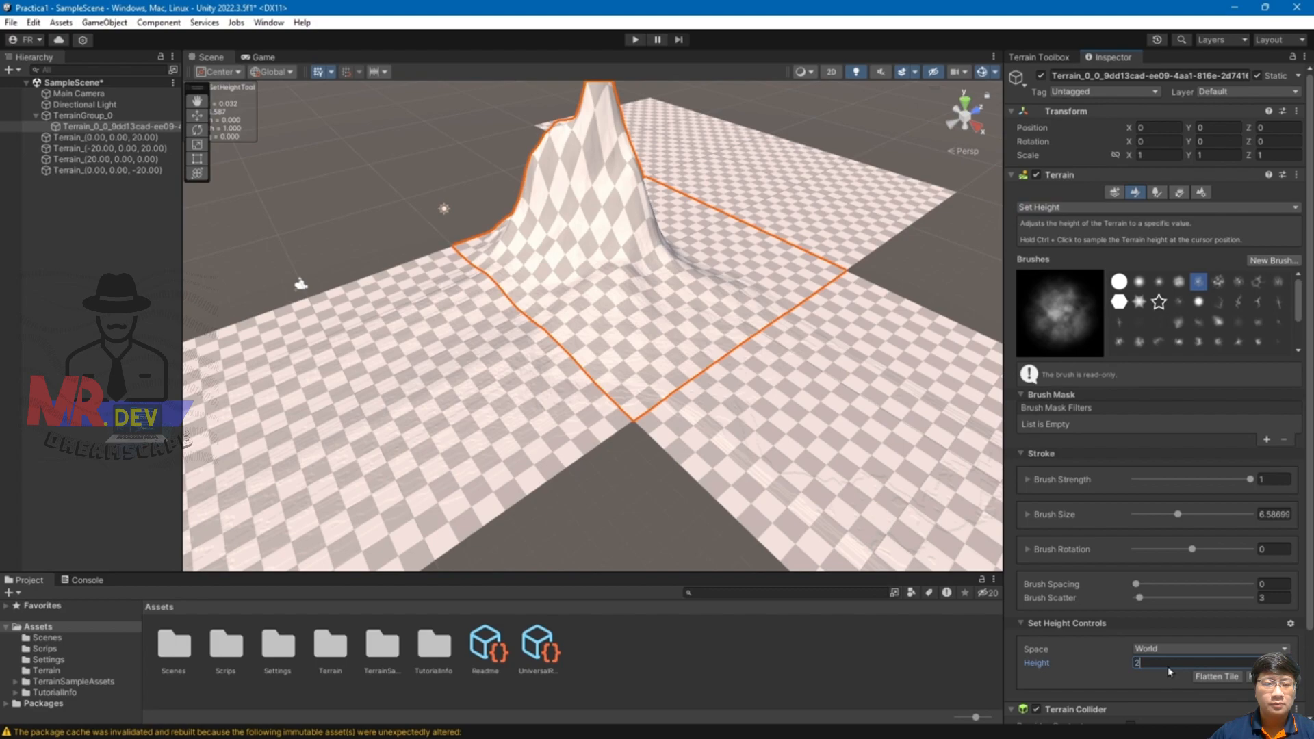
{"action": "left_click", "coordinate": [1119, 284]}
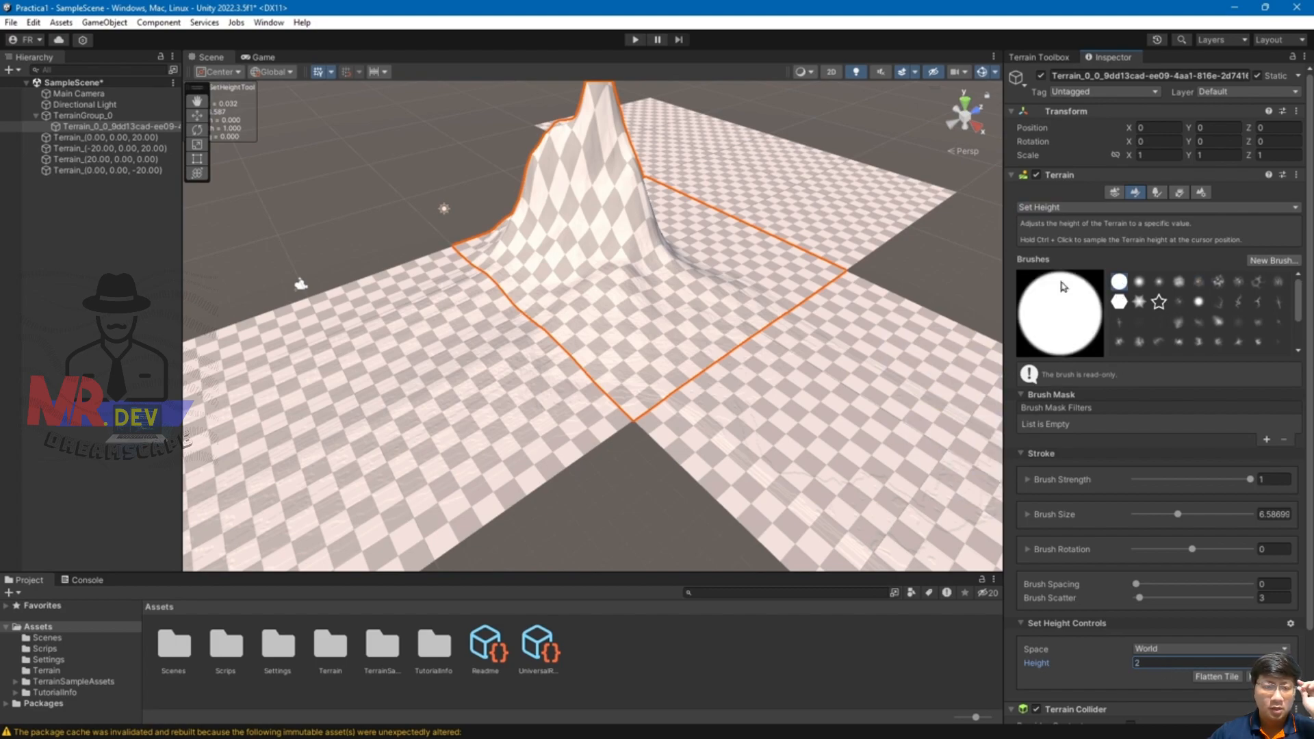
{"action": "mouse_move", "coordinate": [573, 410]}
{"action": "left_mouse_down"}
{"action": "mouse_move", "coordinate": [675, 338]}
{"action": "mouse_move", "coordinate": [719, 410]}
{"action": "mouse_move", "coordinate": [560, 363]}
{"action": "mouse_move", "coordinate": [520, 445]}
{"action": "mouse_move", "coordinate": [508, 364]}
{"action": "left_mouse_up"}
{"action": "mouse_move", "coordinate": [464, 497]}
{"action": "middle_mouse_down"}
{"action": "mouse_move", "coordinate": [607, 394]}
{"action": "mouse_move", "coordinate": [577, 390]}
{"action": "middle_mouse_up"}
{"action": "mouse_move", "coordinate": [526, 402]}
{"action": "left_mouse_down", "text": "alt"}
{"action": "mouse_move", "coordinate": [865, 405]}
{"action": "mouse_move", "coordinate": [930, 379]}
{"action": "mouse_move", "coordinate": [920, 402]}
{"action": "left_mouse_up", "text": "alt"}
{"action": "left_click_drag", "start_coordinate": [547, 302], "coordinate": [637, 351], "text": "alt"}
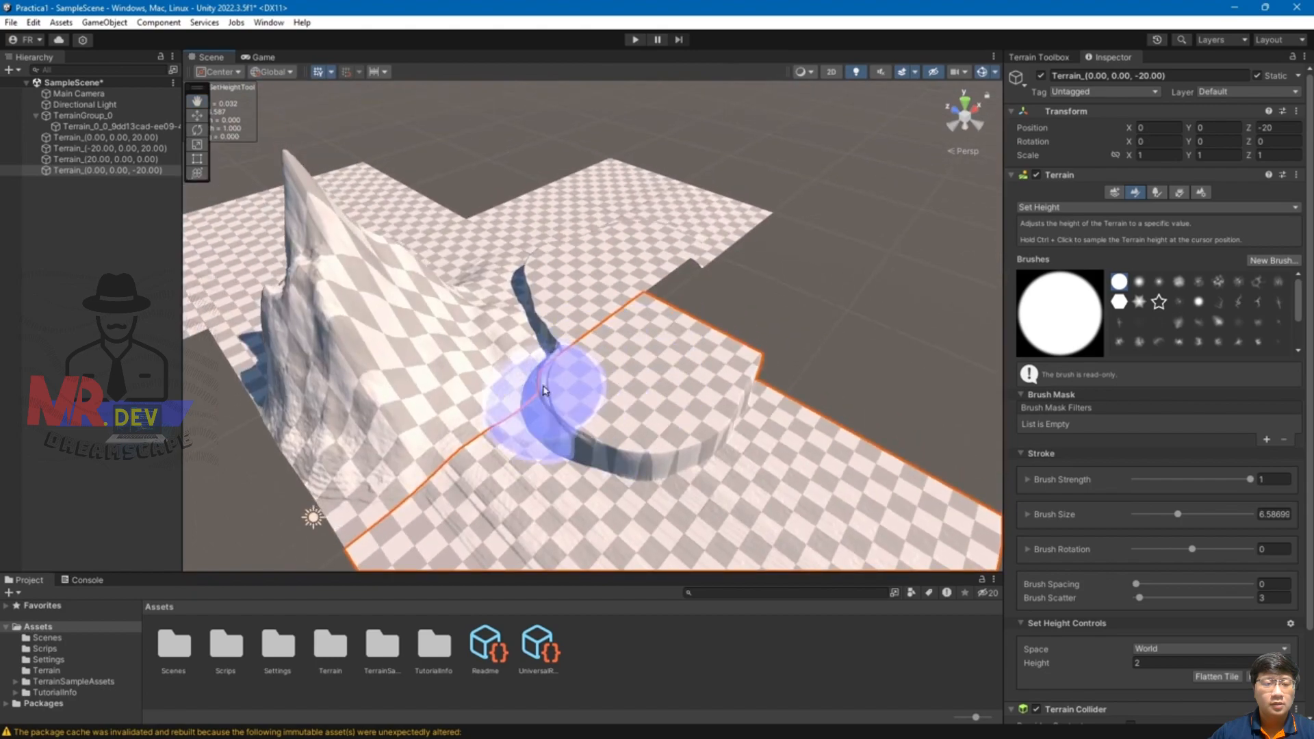
Raise the plateau area with Raise or Lower Terrain at strength about 0.075 and brush size about 13.15, and lower the (0, 0, -20) tile flat again.
{"action": "left_click", "coordinate": [1026, 208]}
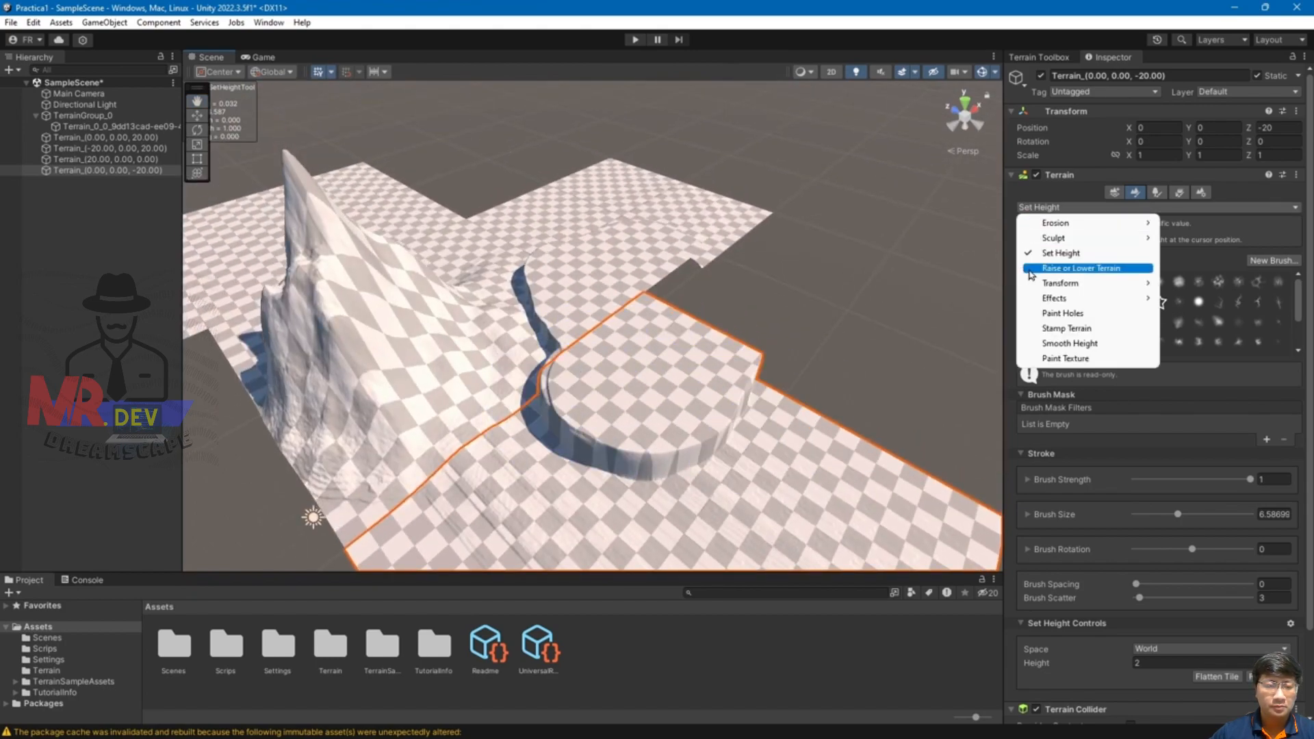
{"action": "left_click", "coordinate": [1070, 272]}
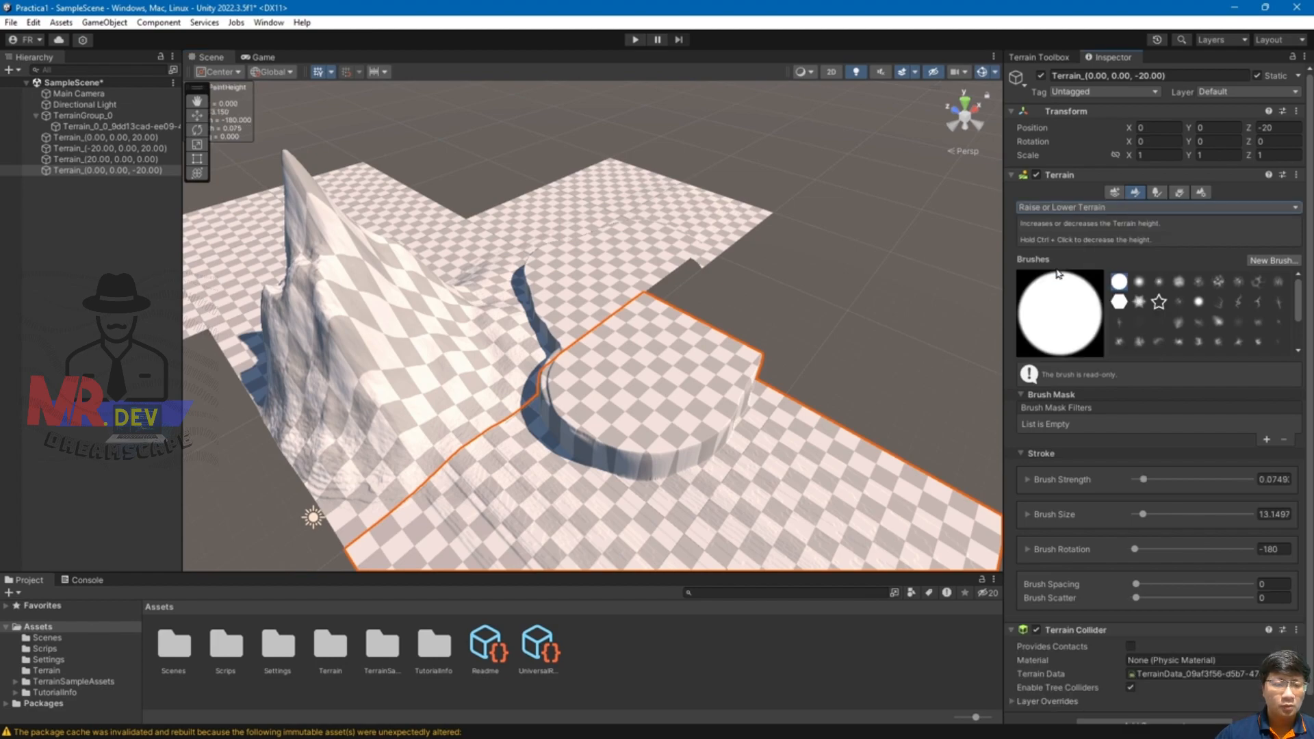
{"action": "left_click_drag", "start_coordinate": [532, 357], "coordinate": [619, 390]}
{"action": "scroll", "coordinate": [504, 308], "scroll_direction": "down", "scroll_amount": 10}
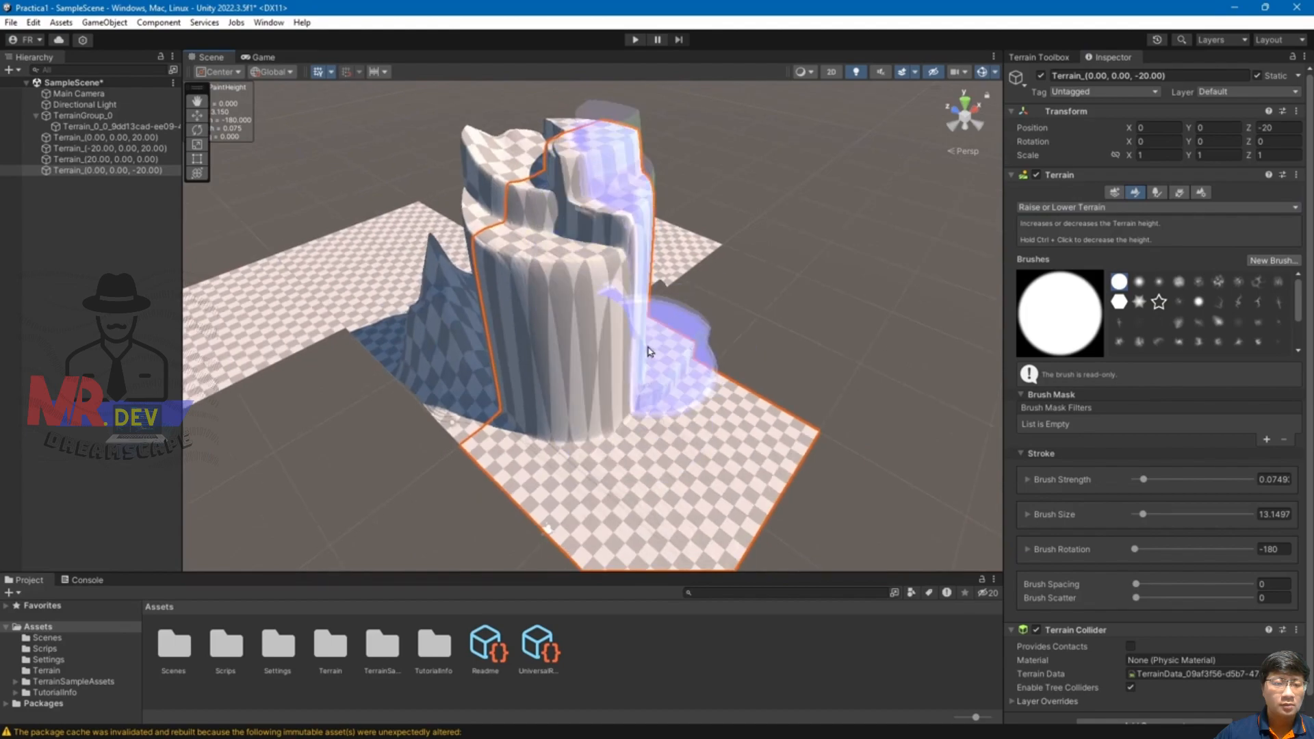
{"action": "mouse_move", "coordinate": [569, 334]}
{"action": "left_mouse_down", "text": "ctrl"}
{"action": "mouse_move", "coordinate": [601, 315]}
{"action": "mouse_move", "coordinate": [610, 329]}
{"action": "mouse_move", "coordinate": [587, 294]}
{"action": "mouse_move", "coordinate": [652, 337]}
{"action": "mouse_move", "coordinate": [569, 413]}
{"action": "mouse_move", "coordinate": [572, 396]}
{"action": "left_mouse_up", "text": "ctrl"}
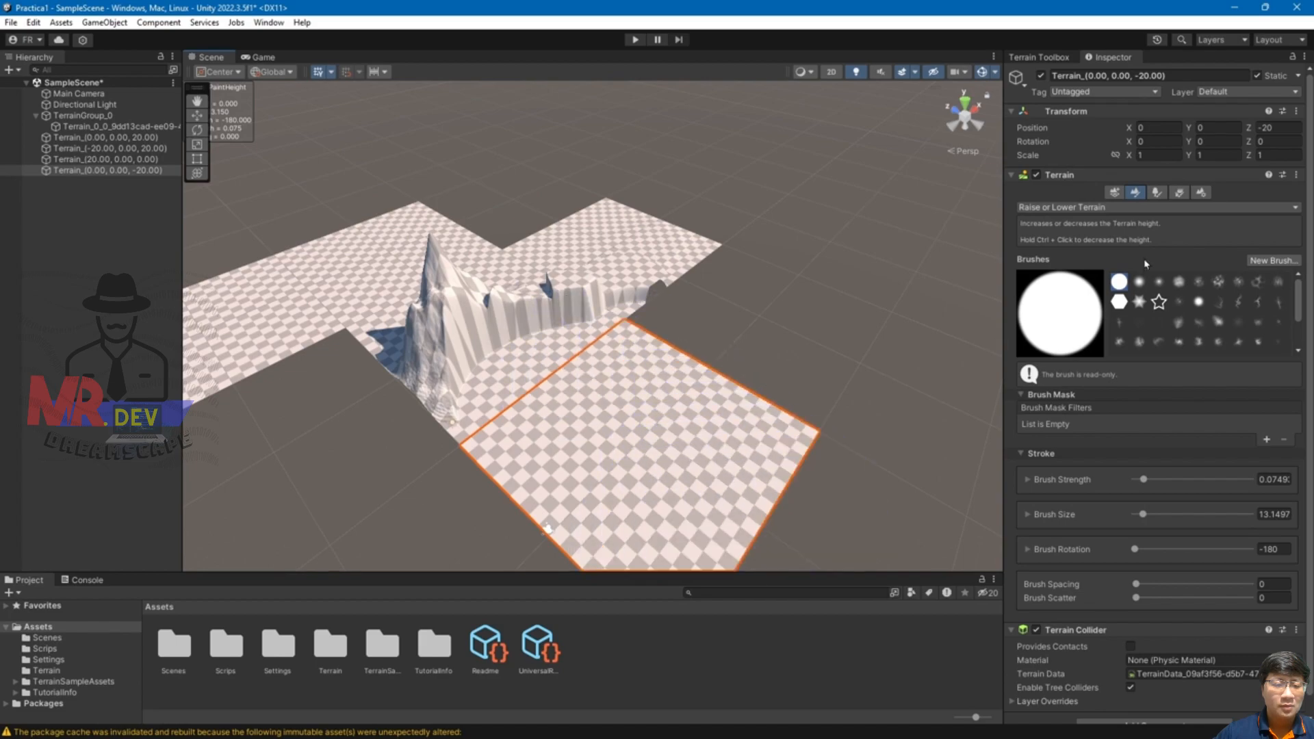
Try Paint Holes with the solid round brush in the middle of the (0, 0, -20) tile and undo the strokes.
{"action": "left_click", "coordinate": [1108, 207]}
{"action": "mouse_move", "coordinate": [1079, 286]}
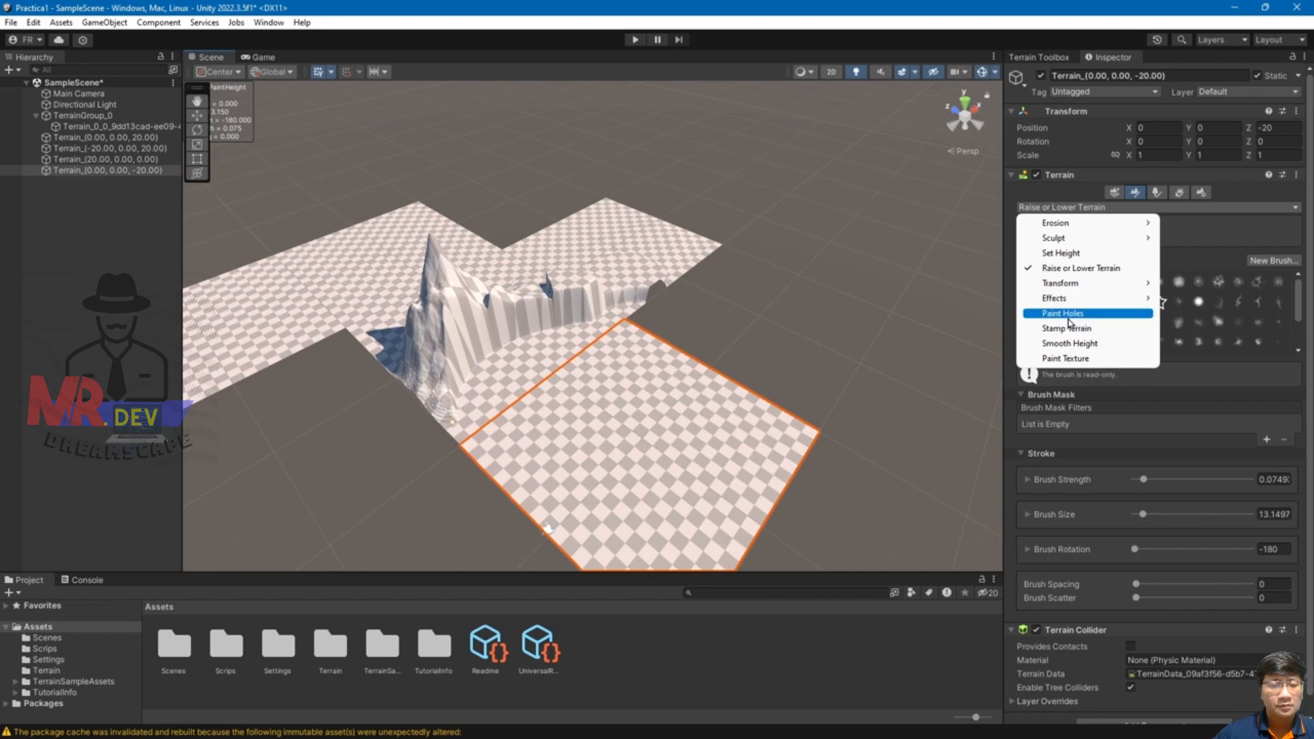
{"action": "left_click", "coordinate": [1076, 315]}
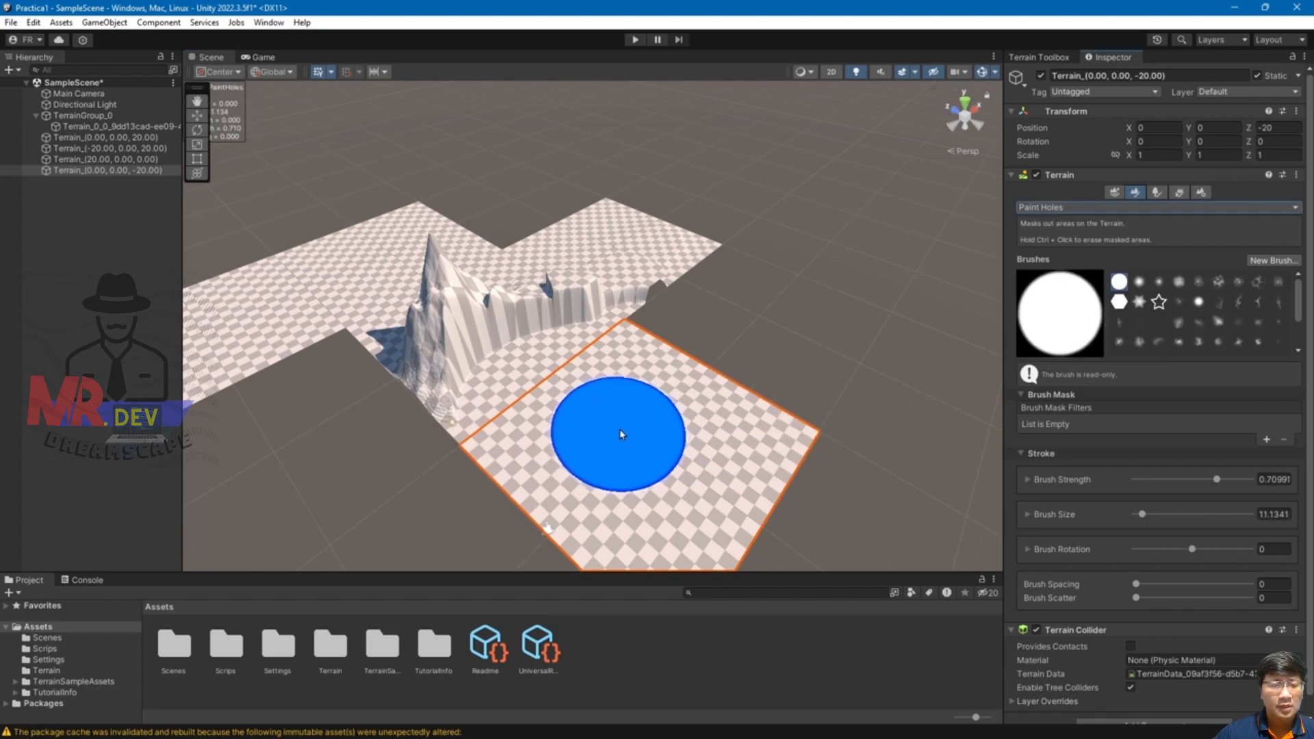
{"action": "left_click_drag", "start_coordinate": [619, 434], "coordinate": [725, 479]}
{"action": "key", "text": "ctrl+z"}
{"action": "key", "text": "ctrl+z"}
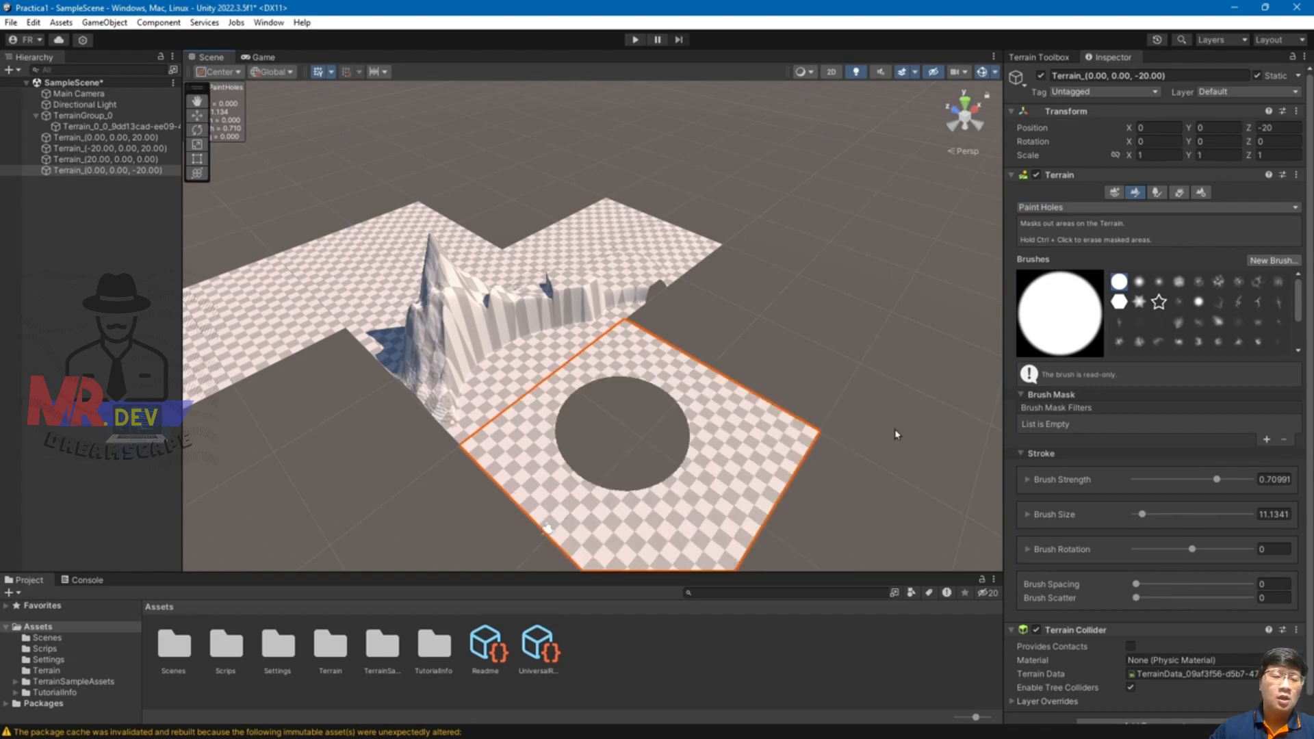
Try painting a hole across the edge of the (0, 0, -20) tile with the soft round brush and undo it.
{"action": "left_click", "coordinate": [1139, 282]}
{"action": "mouse_move", "coordinate": [602, 434]}
{"action": "left_mouse_down"}
{"action": "mouse_move", "coordinate": [639, 464]}
{"action": "mouse_move", "coordinate": [643, 417]}
{"action": "mouse_move", "coordinate": [593, 413]}
{"action": "left_mouse_up"}
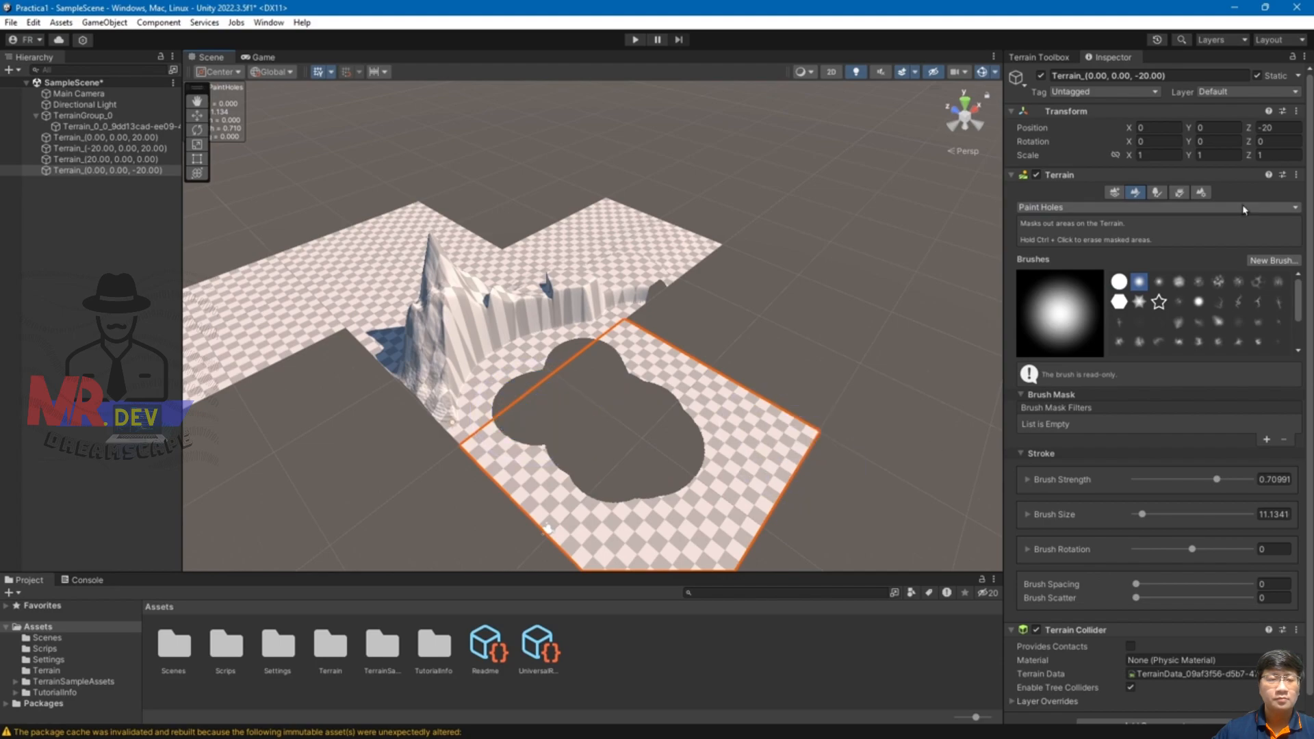
{"action": "key", "text": "ctrl+z"}
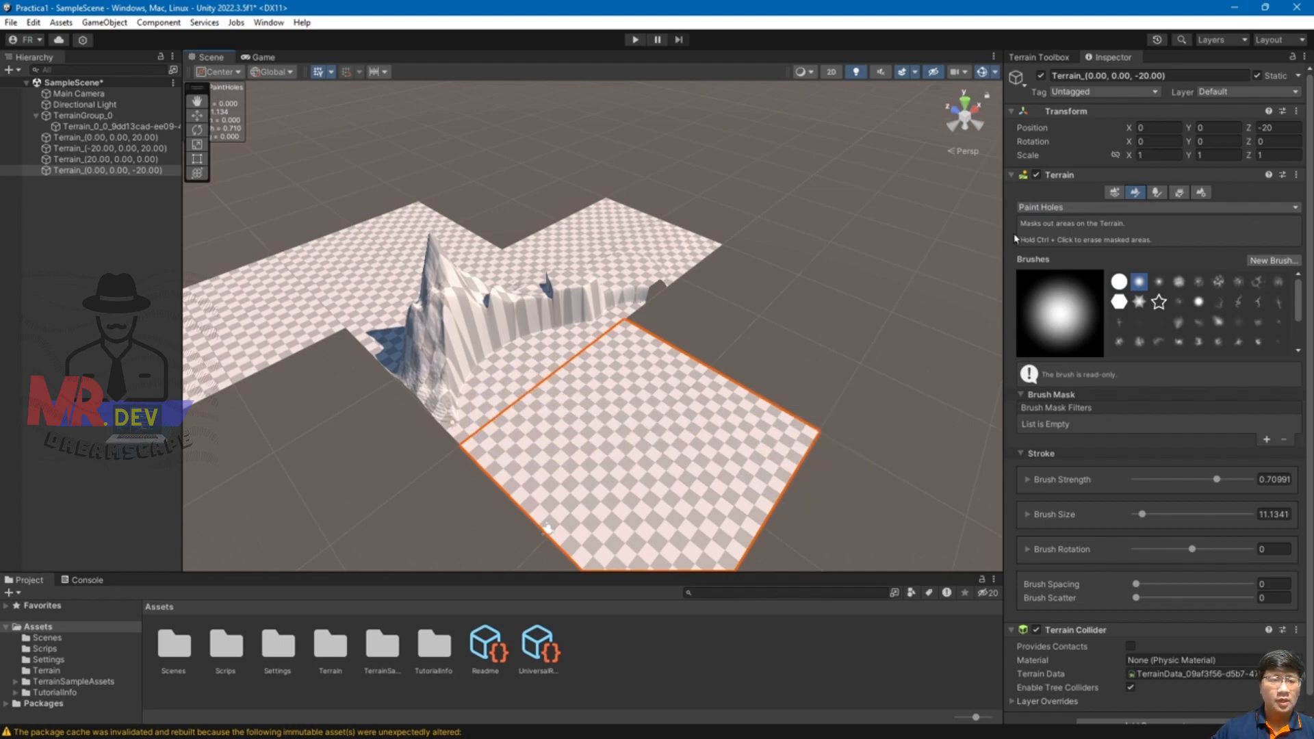
Switch the terrain tool for the (0, 0, -20) tile to Paint Texture and find its layer palette.
{"action": "left_click", "coordinate": [1059, 208]}
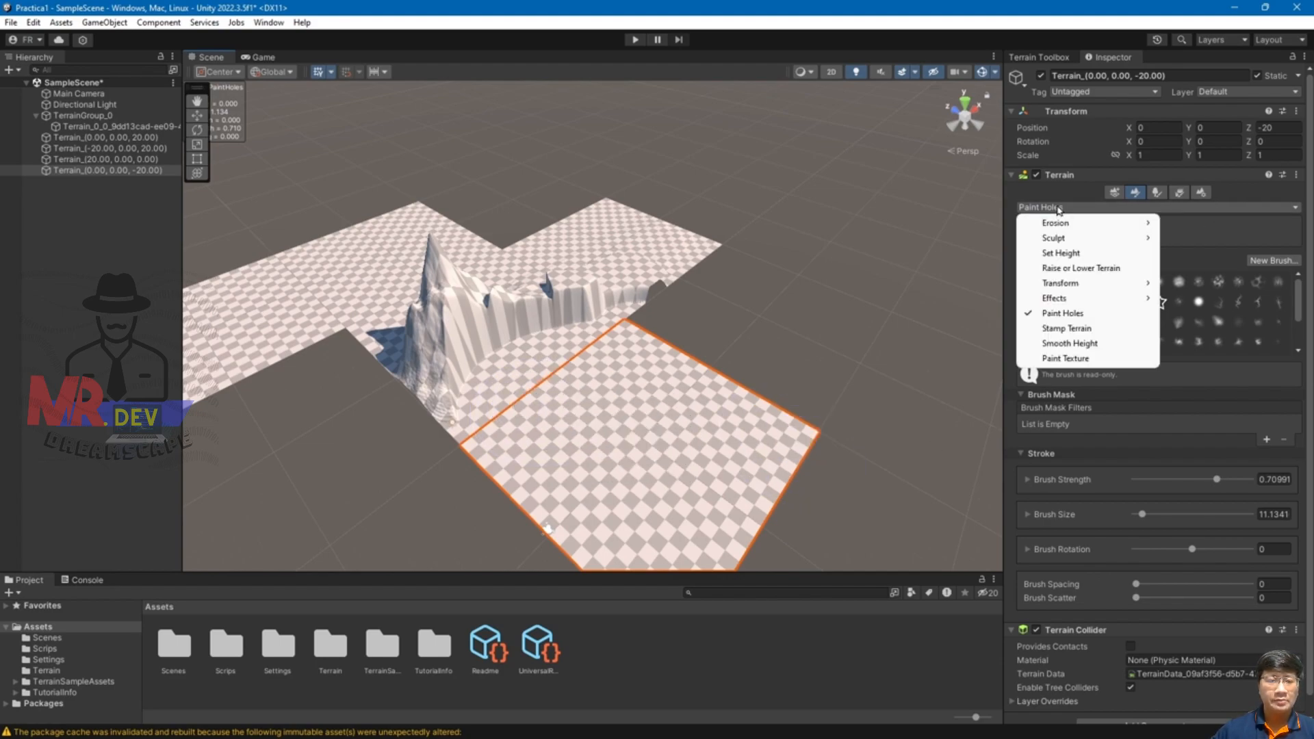
{"action": "left_click", "coordinate": [1061, 329]}
{"action": "left_click", "coordinate": [1074, 209]}
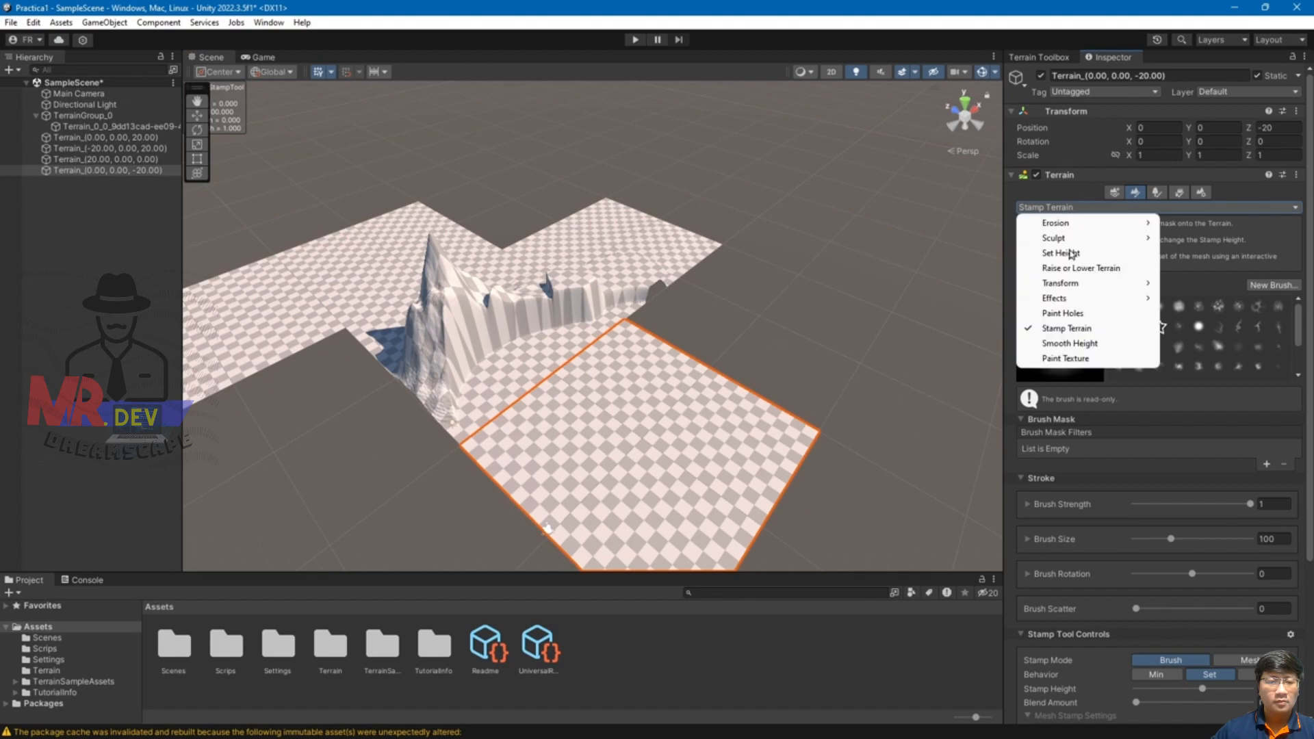
{"action": "left_click", "coordinate": [1072, 362]}
{"action": "scroll", "coordinate": [670, 324], "scroll_direction": "down", "scroll_amount": 3}
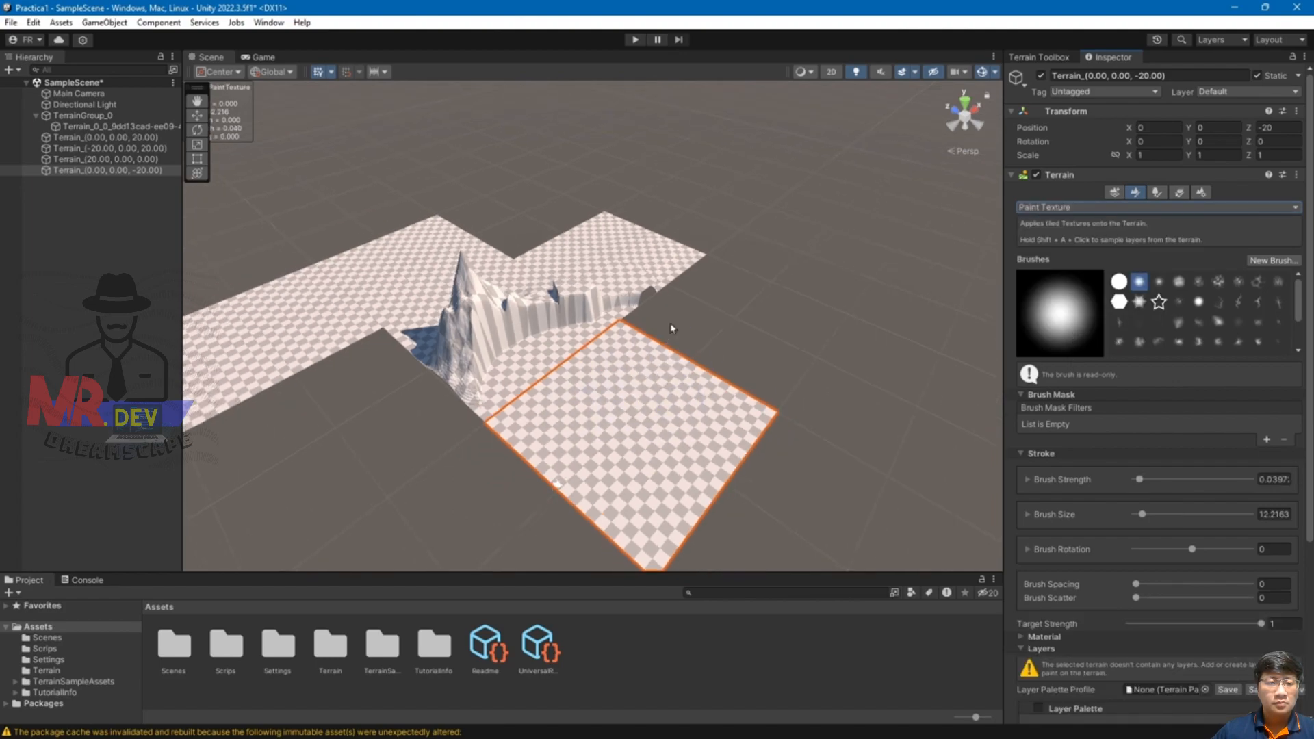
{"action": "scroll", "coordinate": [670, 323], "scroll_direction": "up", "scroll_amount": 5}
{"action": "left_click_drag", "start_coordinate": [809, 363], "coordinate": [557, 395], "text": "alt"}
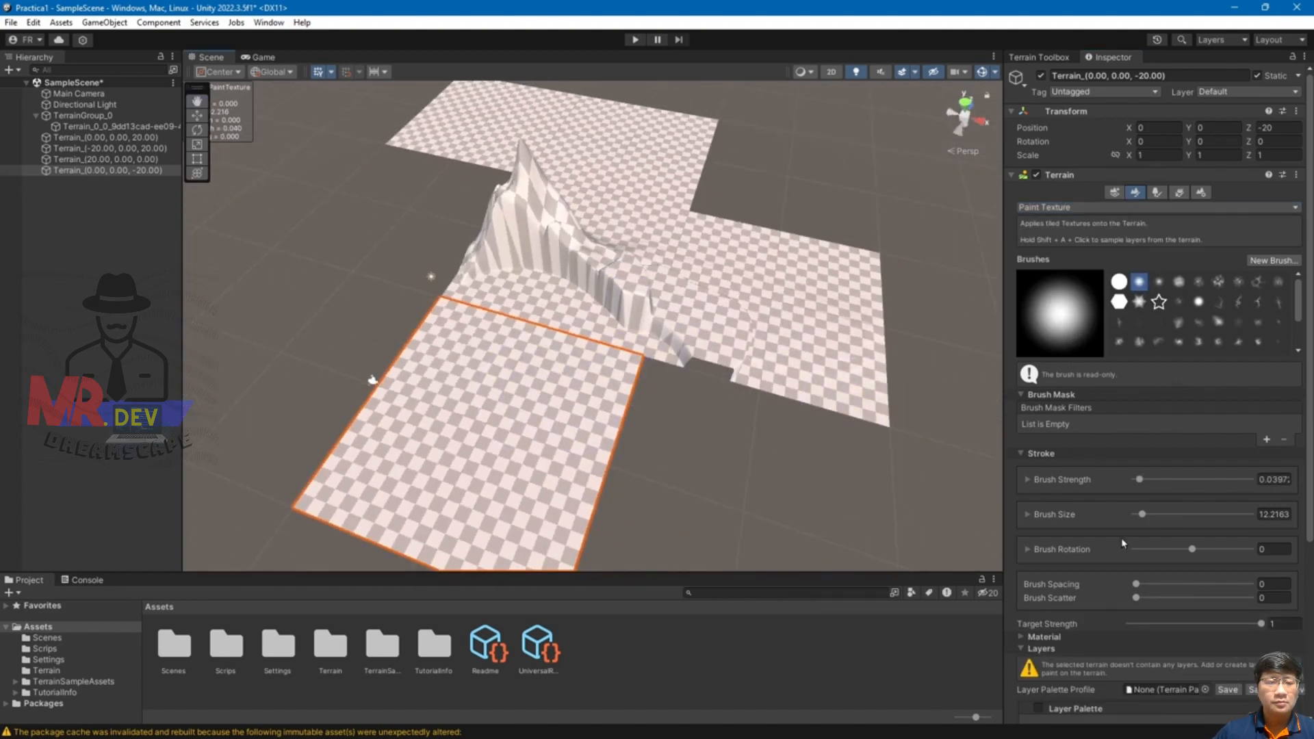
{"action": "scroll", "coordinate": [1212, 505], "scroll_direction": "down", "scroll_amount": 5}
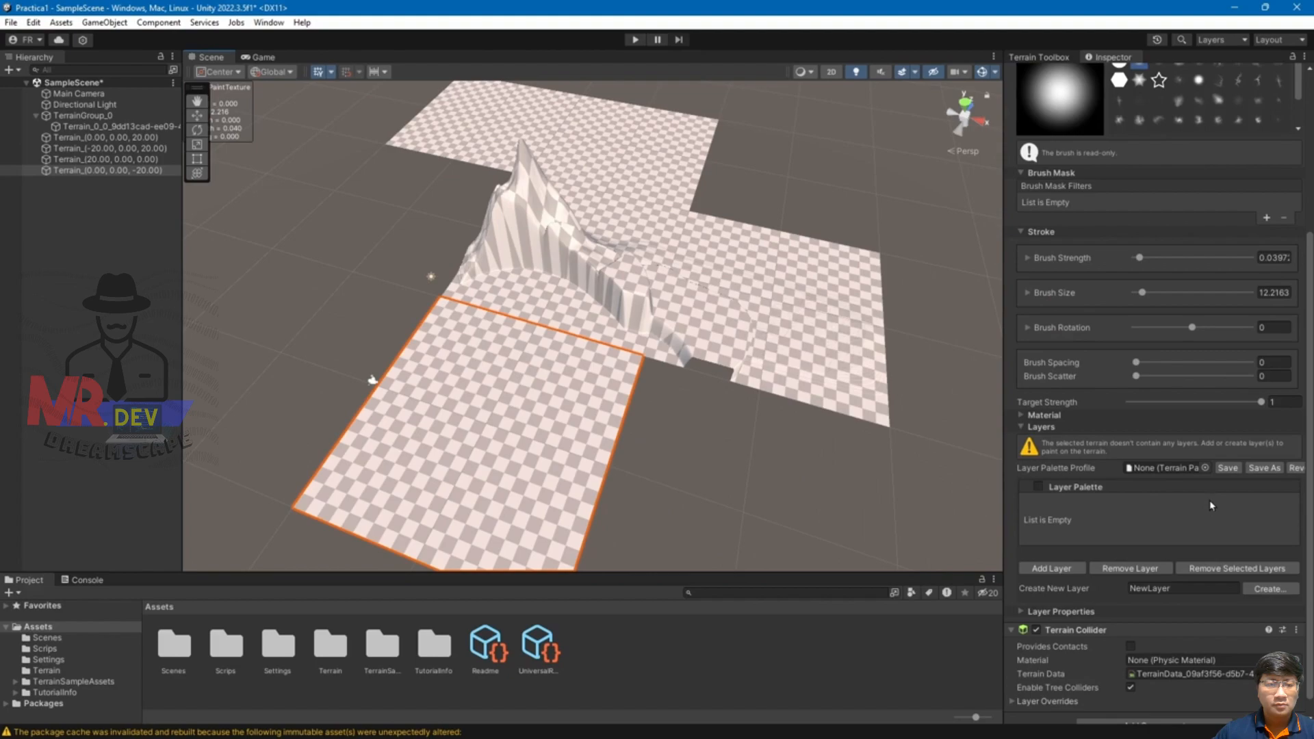
{"action": "scroll", "coordinate": [1186, 432], "scroll_direction": "down", "scroll_amount": 1}
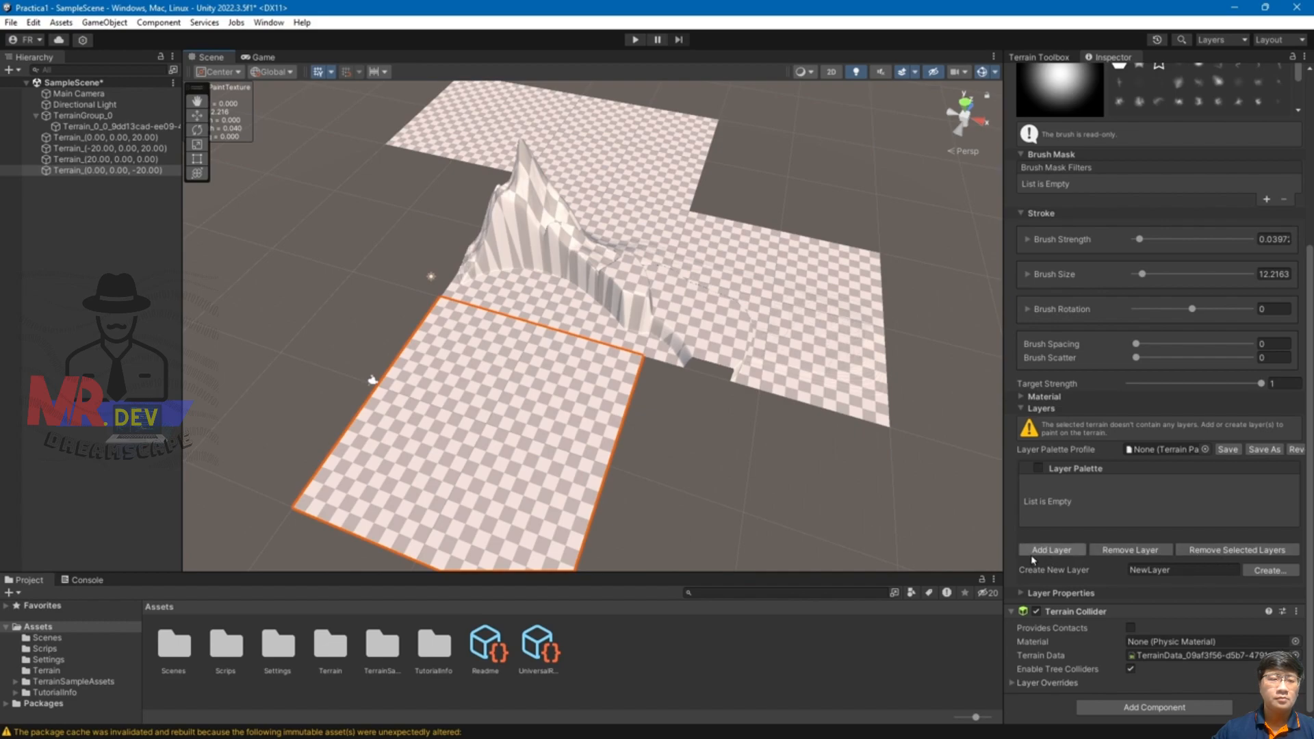
Preview the sample terrain layers and add Grass_B_TerrainLayer to the (0, 0, -20) tile's layer palette.
{"action": "left_click", "coordinate": [1074, 551]}
{"action": "left_click", "coordinate": [151, 236]}
{"action": "left_click", "coordinate": [231, 246]}
{"action": "left_click", "coordinate": [304, 253]}
{"action": "left_click", "coordinate": [366, 252]}
{"action": "left_click", "coordinate": [449, 253]}
{"action": "key", "text": "Right"}
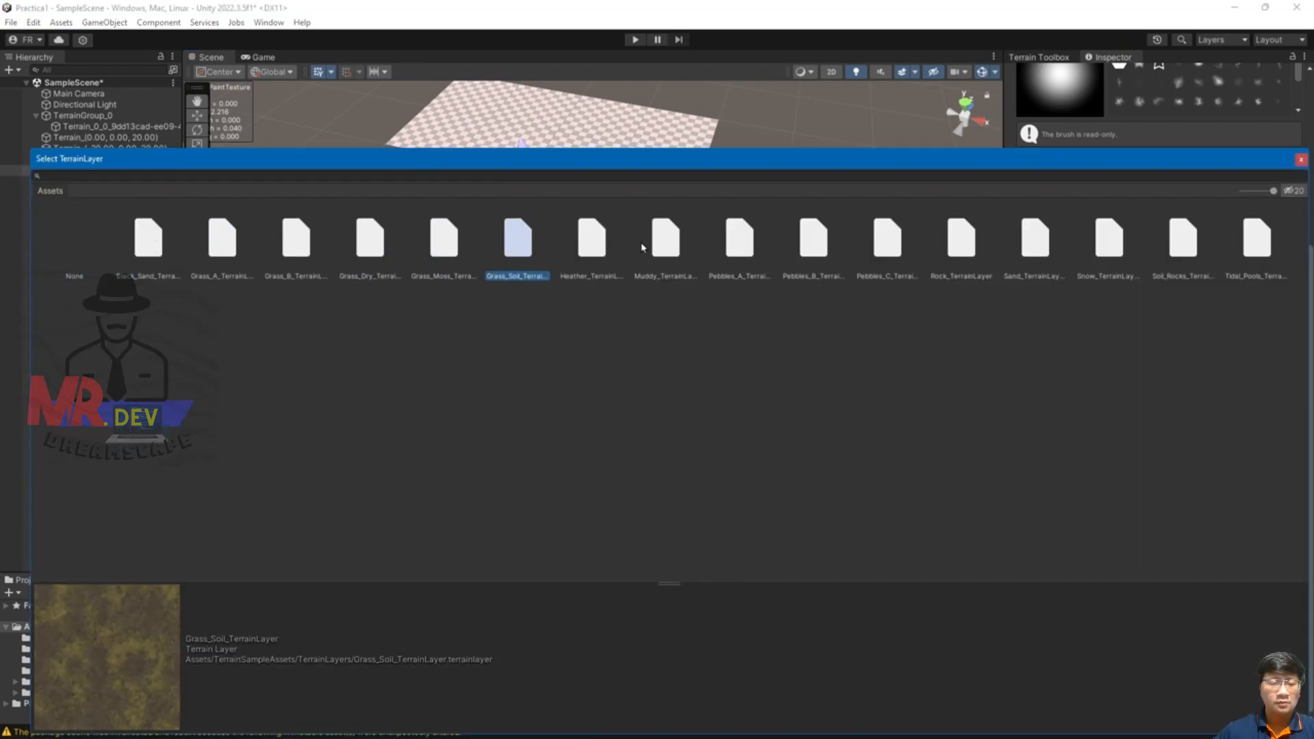
{"action": "key", "text": "Right"}
{"action": "key", "text": "Right"}
{"action": "left_click", "coordinate": [297, 243]}
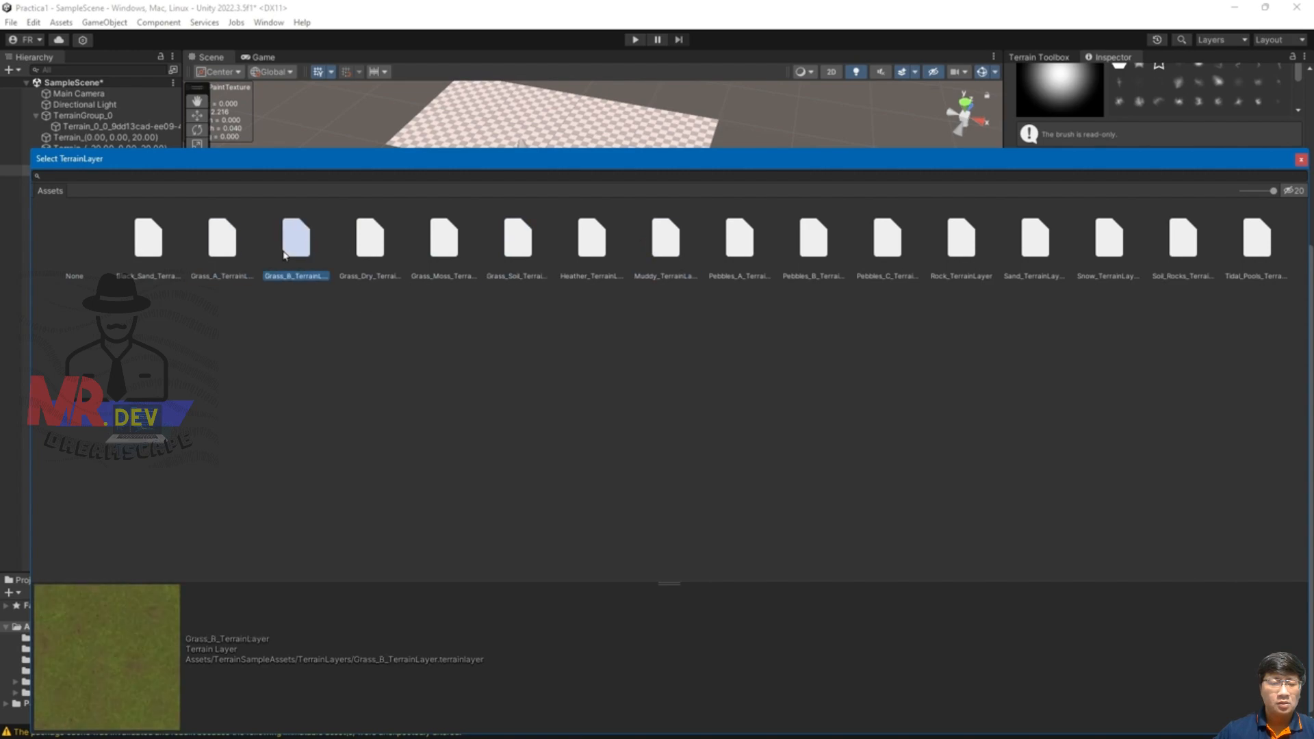
{"action": "double_click", "coordinate": [302, 252]}
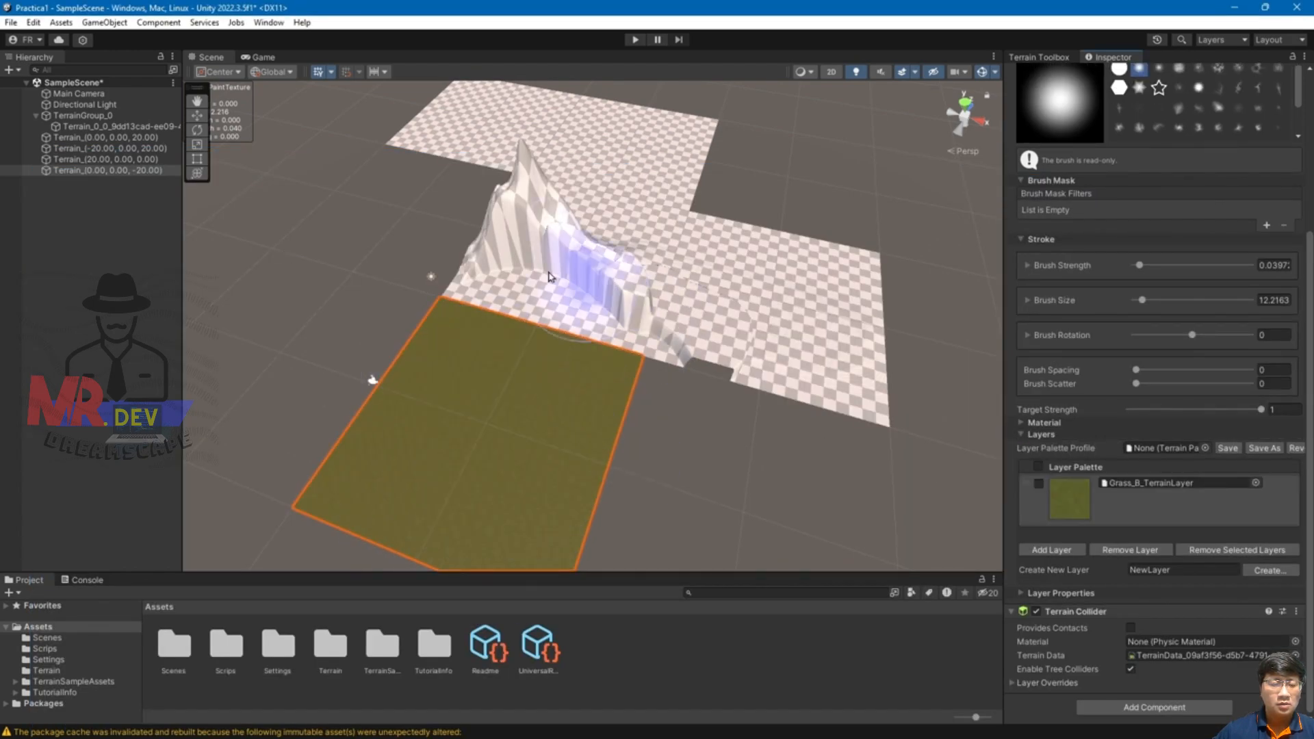
{"action": "middle_click_drag", "start_coordinate": [769, 458], "coordinate": [777, 318]}
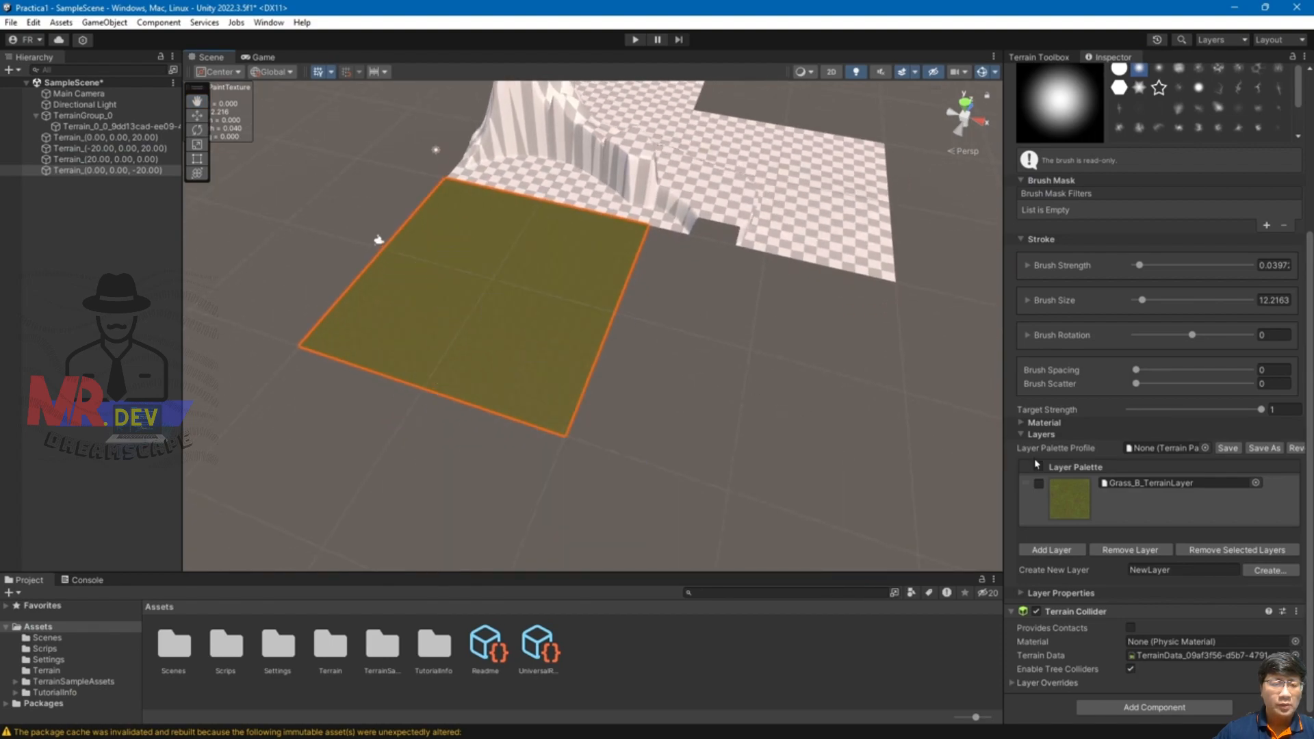
Switch the (0, 0, -20) tile to Paint Trees and start adding a new tree definition.
{"action": "scroll", "coordinate": [1148, 409], "scroll_direction": "up", "scroll_amount": 5}
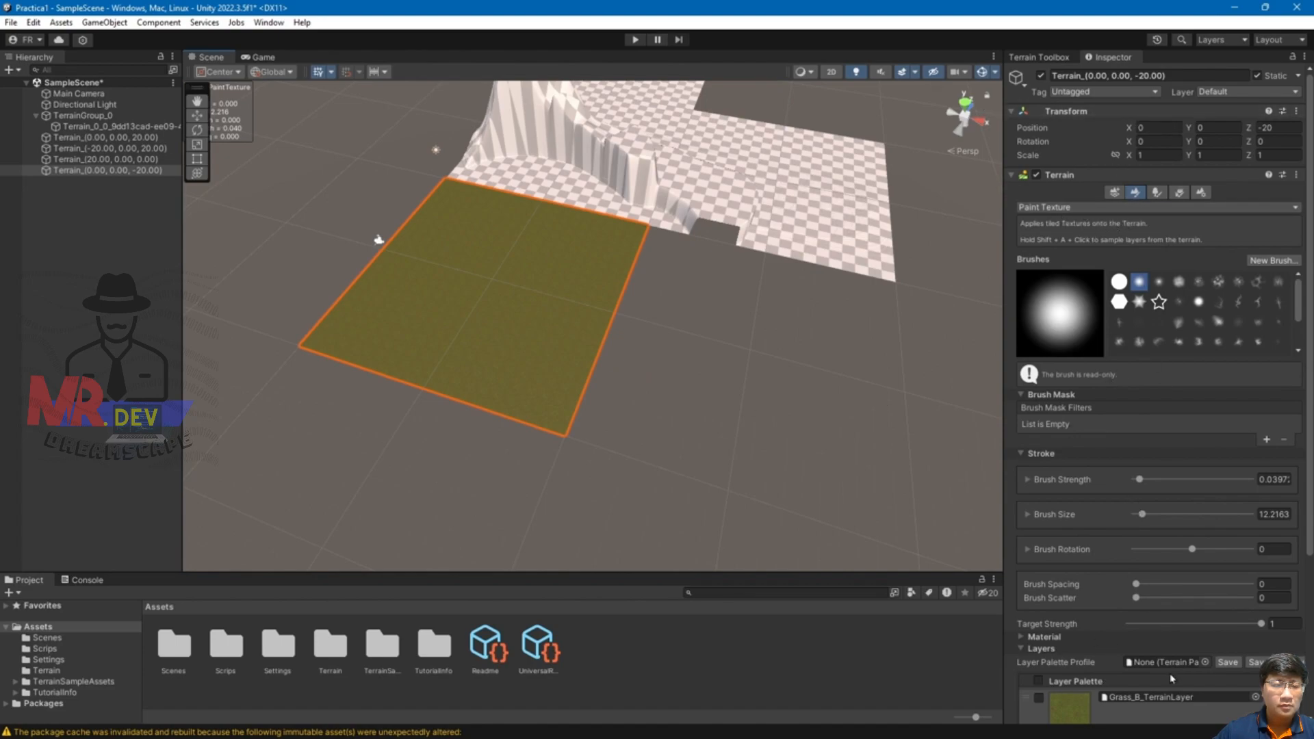
{"action": "left_click", "coordinate": [1110, 207]}
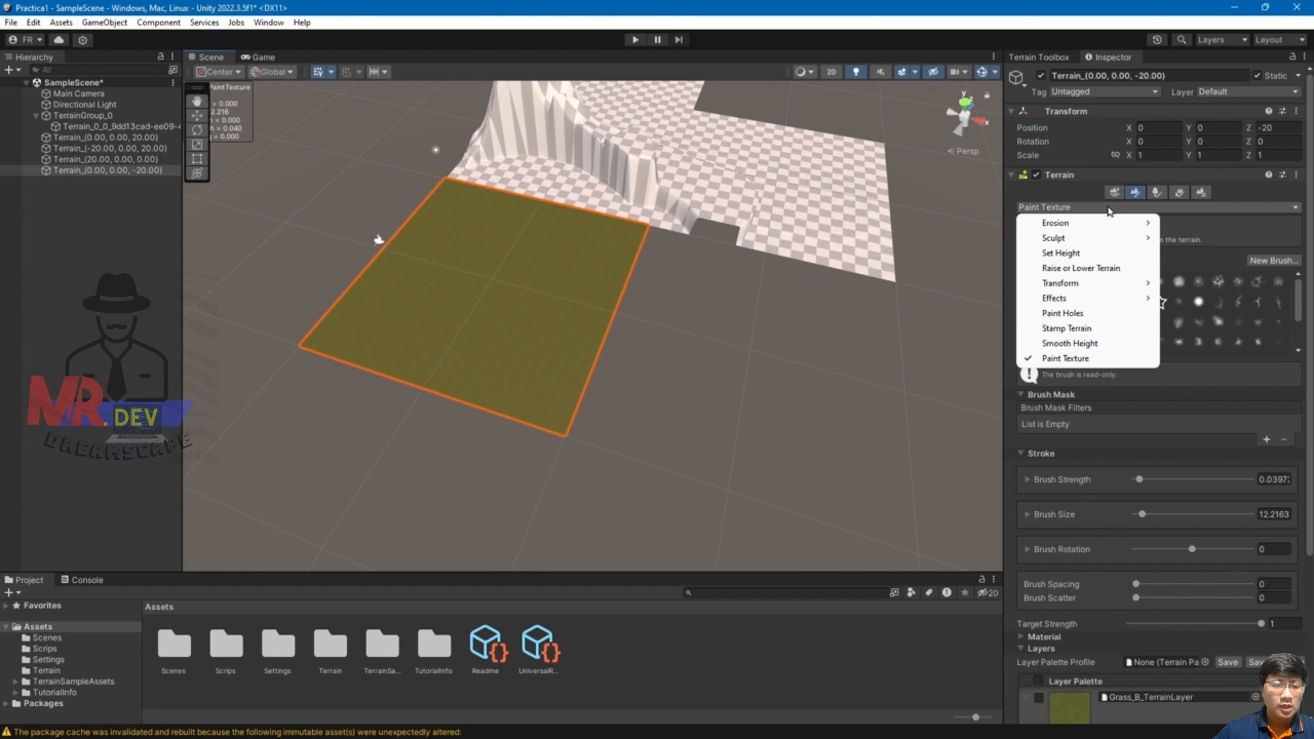
{"action": "left_click", "coordinate": [1160, 193]}
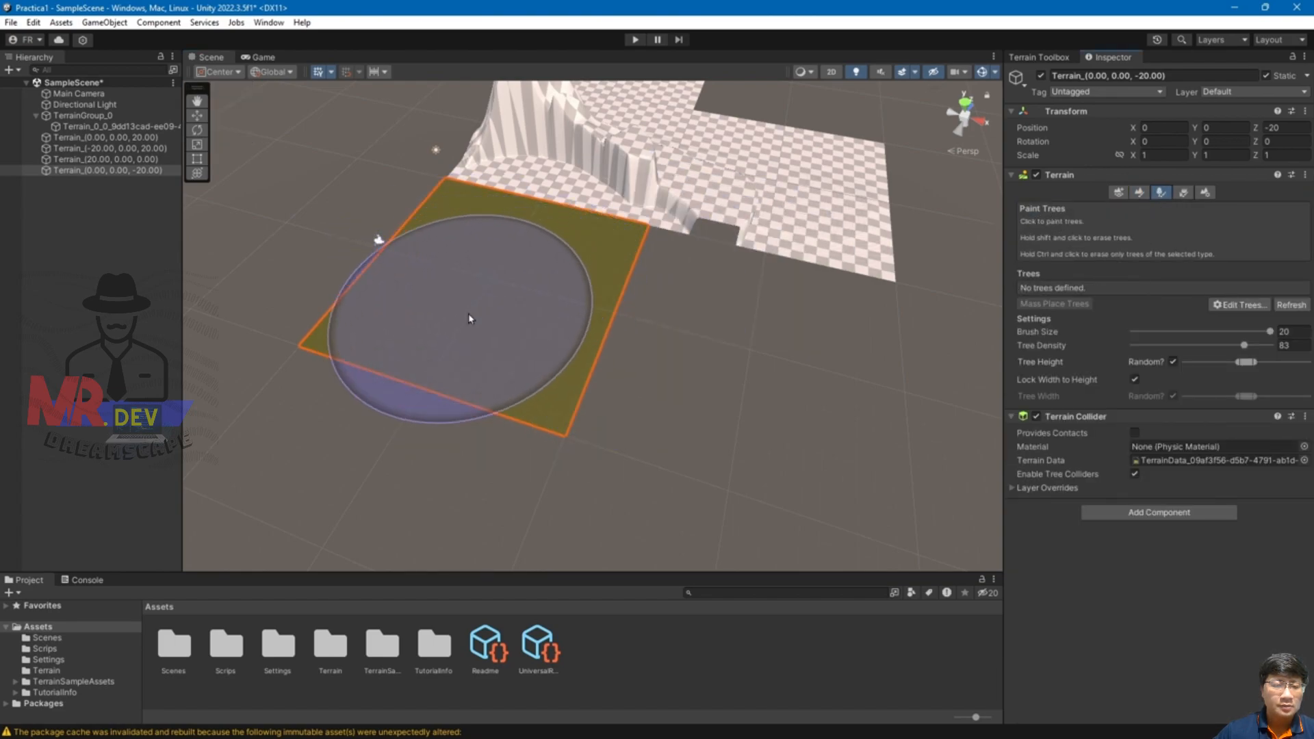
{"action": "left_click", "coordinate": [1249, 310]}
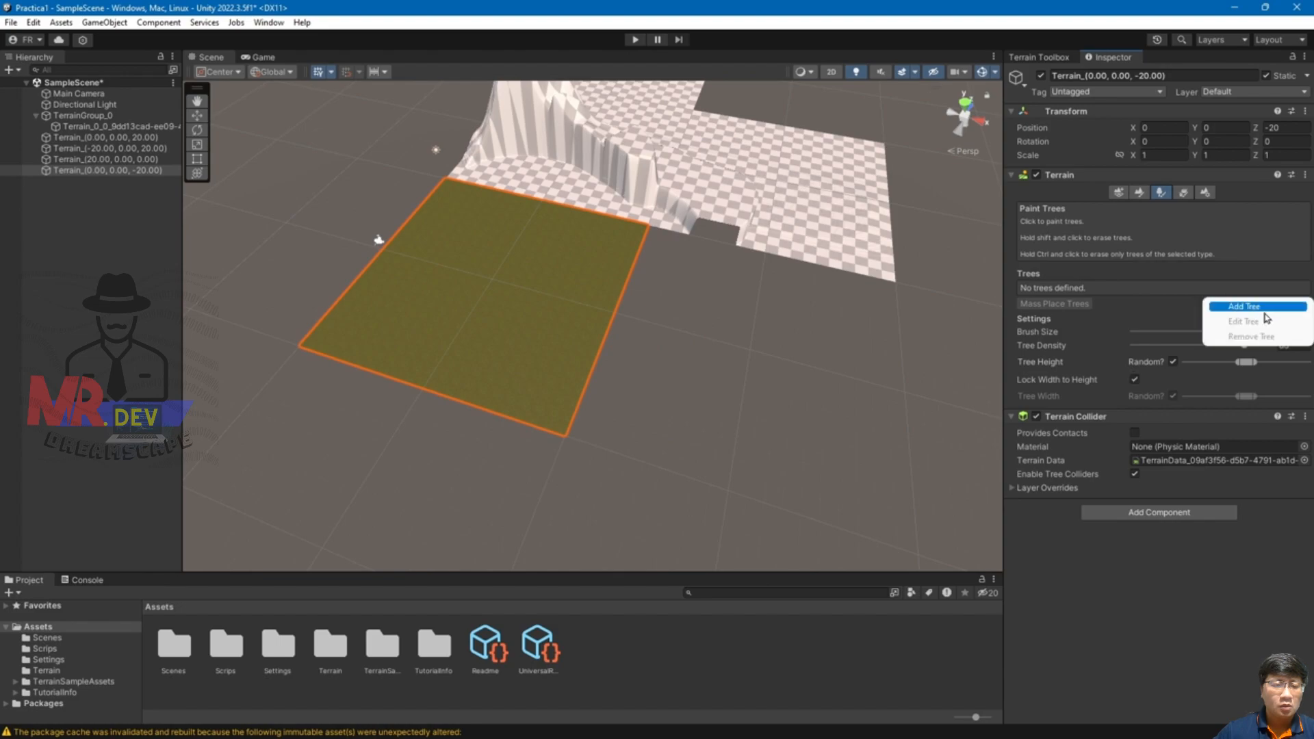
{"action": "left_click", "coordinate": [1263, 319]}
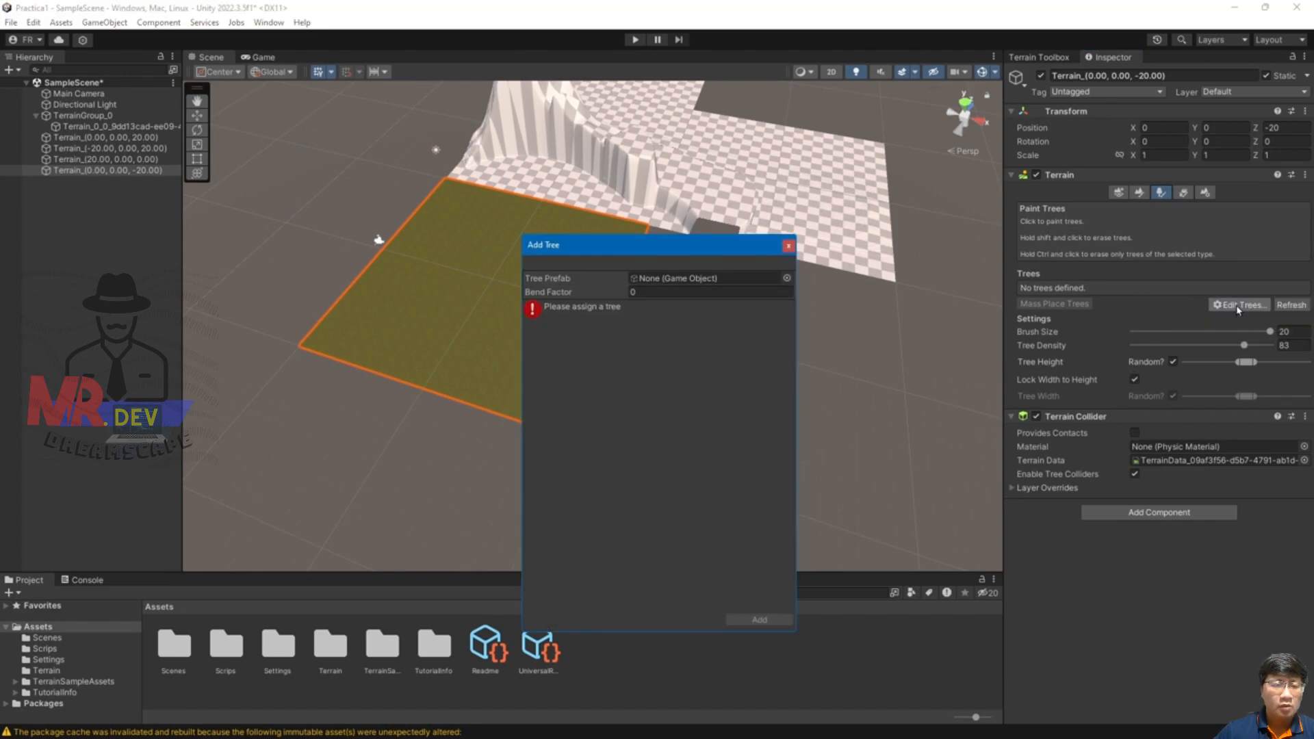
Preview the bush, plant and fern prefabs, and assign Grass_A as the tree prefab.
{"action": "left_click", "coordinate": [786, 278]}
{"action": "left_click", "coordinate": [219, 248]}
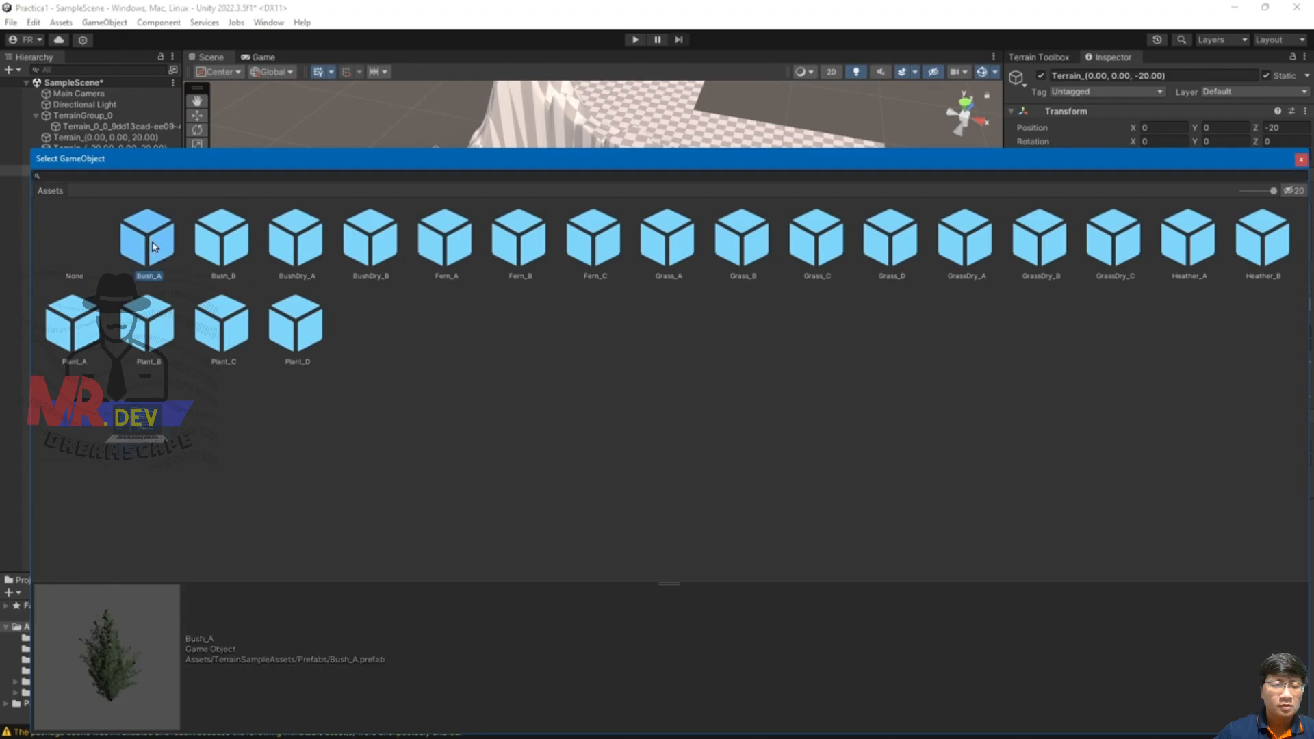
{"action": "left_click", "coordinate": [320, 255]}
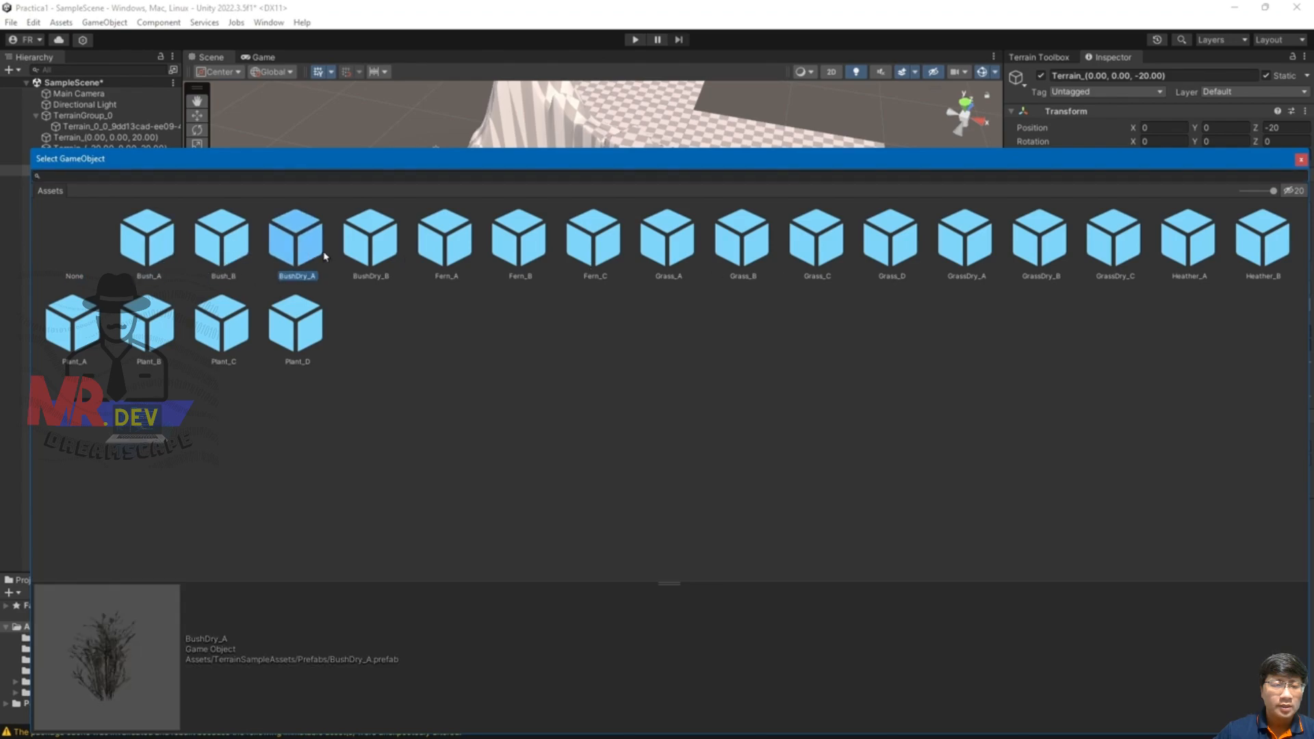
{"action": "left_click", "coordinate": [171, 258]}
{"action": "left_click", "coordinate": [218, 326]}
{"action": "left_click", "coordinate": [313, 330]}
{"action": "left_click", "coordinate": [469, 225]}
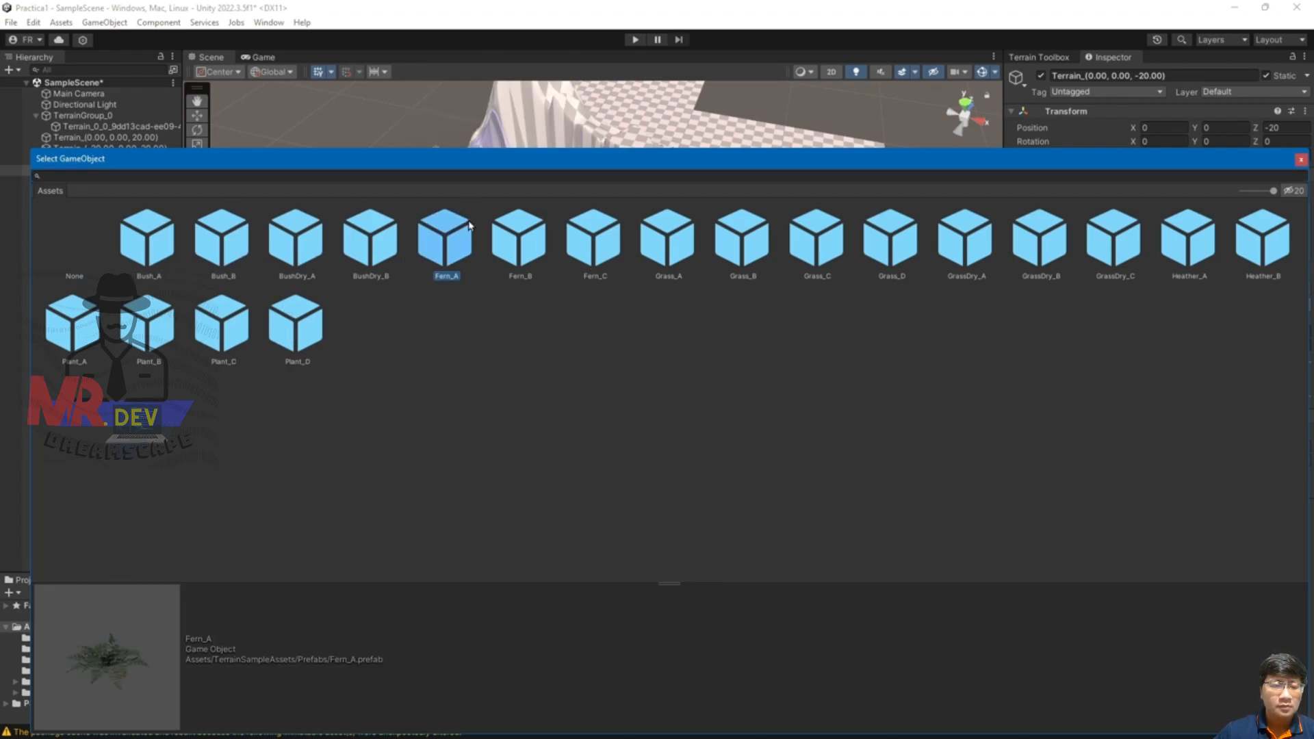
{"action": "left_click", "coordinate": [507, 245]}
{"action": "left_click", "coordinate": [594, 243]}
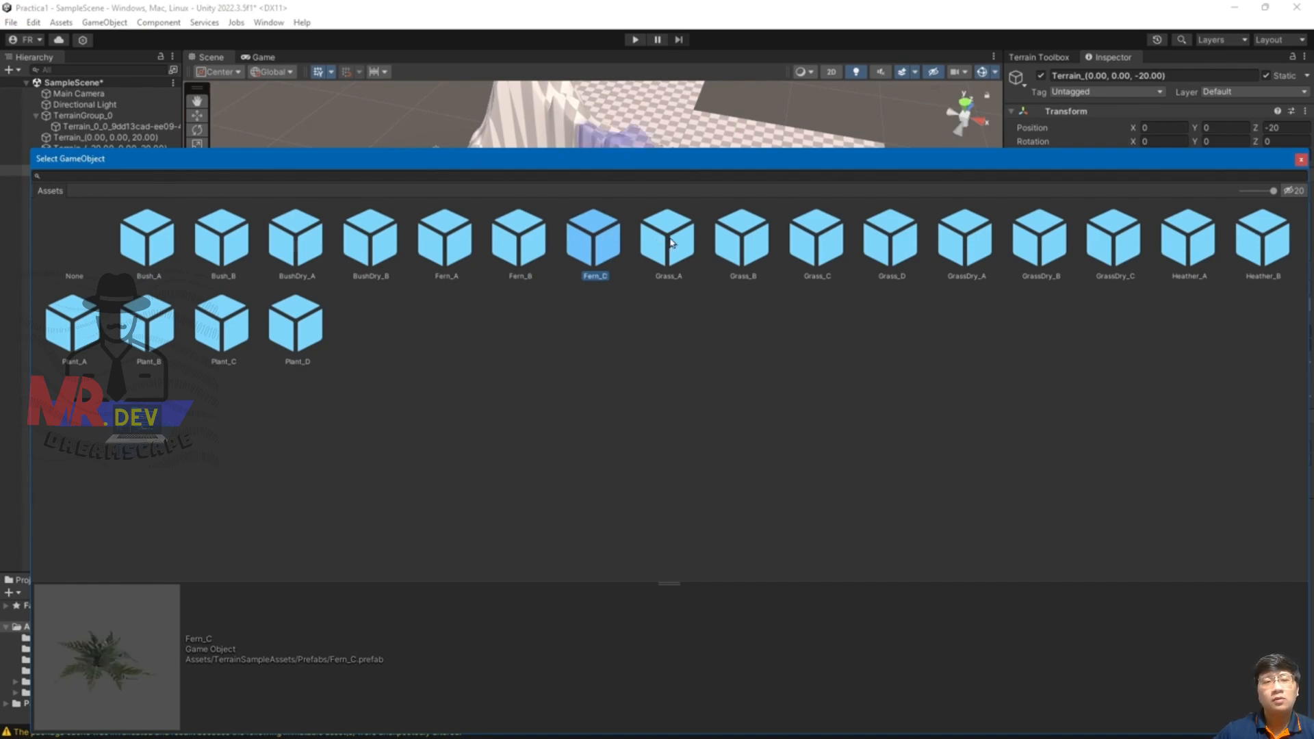
{"action": "left_click", "coordinate": [671, 243]}
{"action": "double_click", "coordinate": [675, 239]}
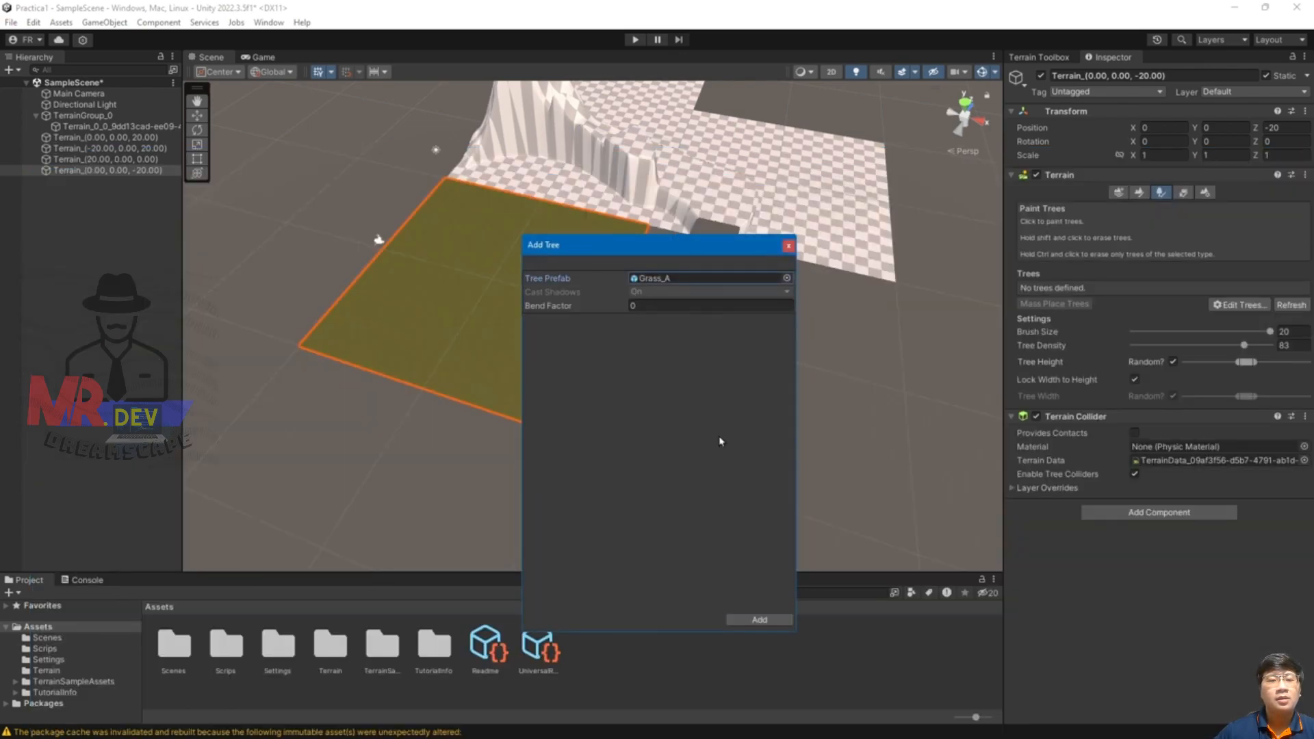
Add the Grass_A tree definition and paint grass clumps across the (0, 0, -20) terrain tile, then inspect them up close.
{"action": "left_click", "coordinate": [760, 619]}
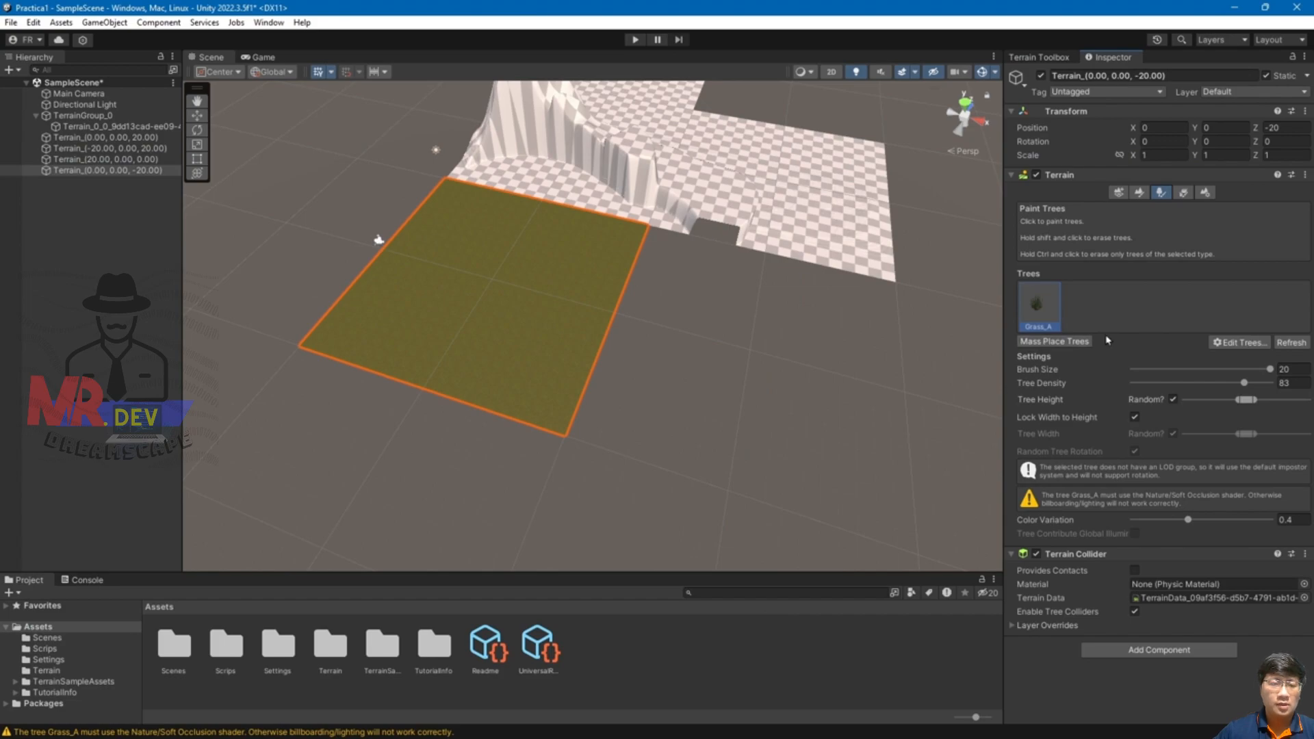
{"action": "mouse_move", "coordinate": [457, 308]}
{"action": "left_mouse_down"}
{"action": "mouse_move", "coordinate": [505, 290]}
{"action": "mouse_move", "coordinate": [454, 329]}
{"action": "mouse_move", "coordinate": [520, 317]}
{"action": "mouse_move", "coordinate": [451, 225]}
{"action": "left_mouse_up"}
{"action": "key", "text": "f"}
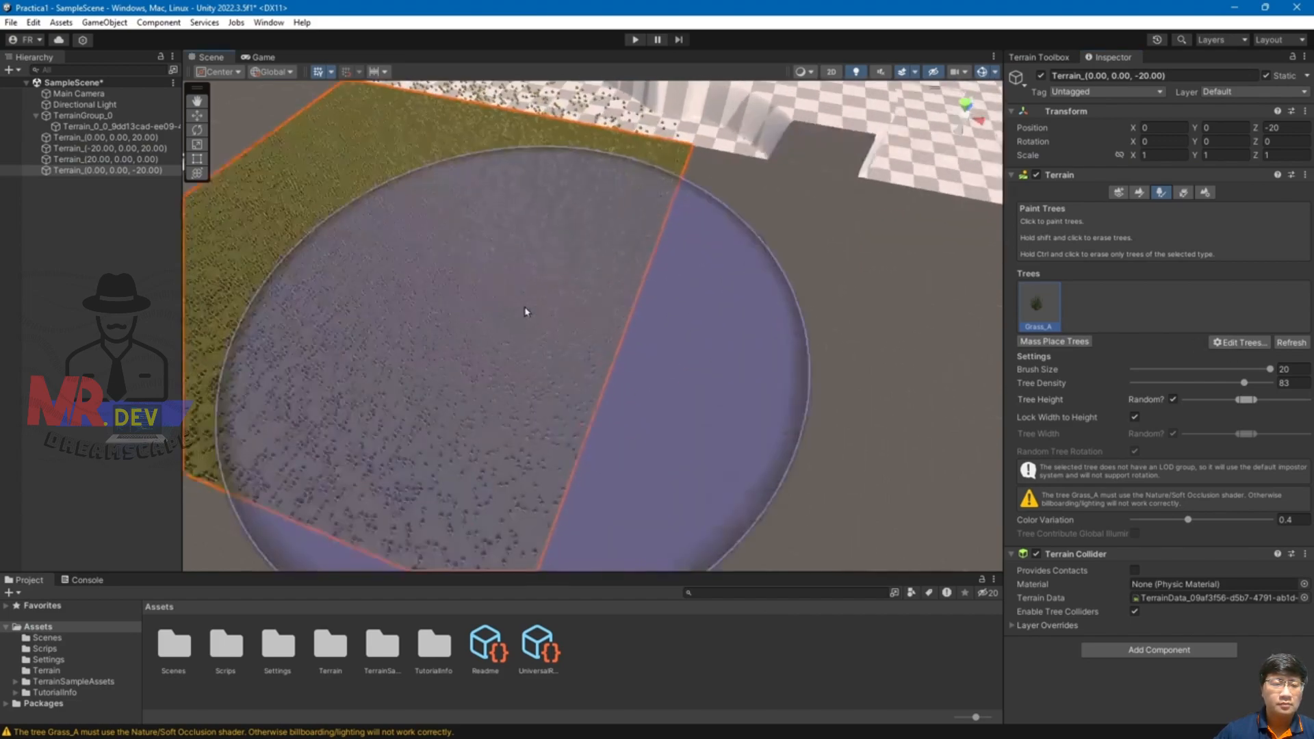
{"action": "scroll", "coordinate": [383, 315], "scroll_direction": "up", "scroll_amount": 10}
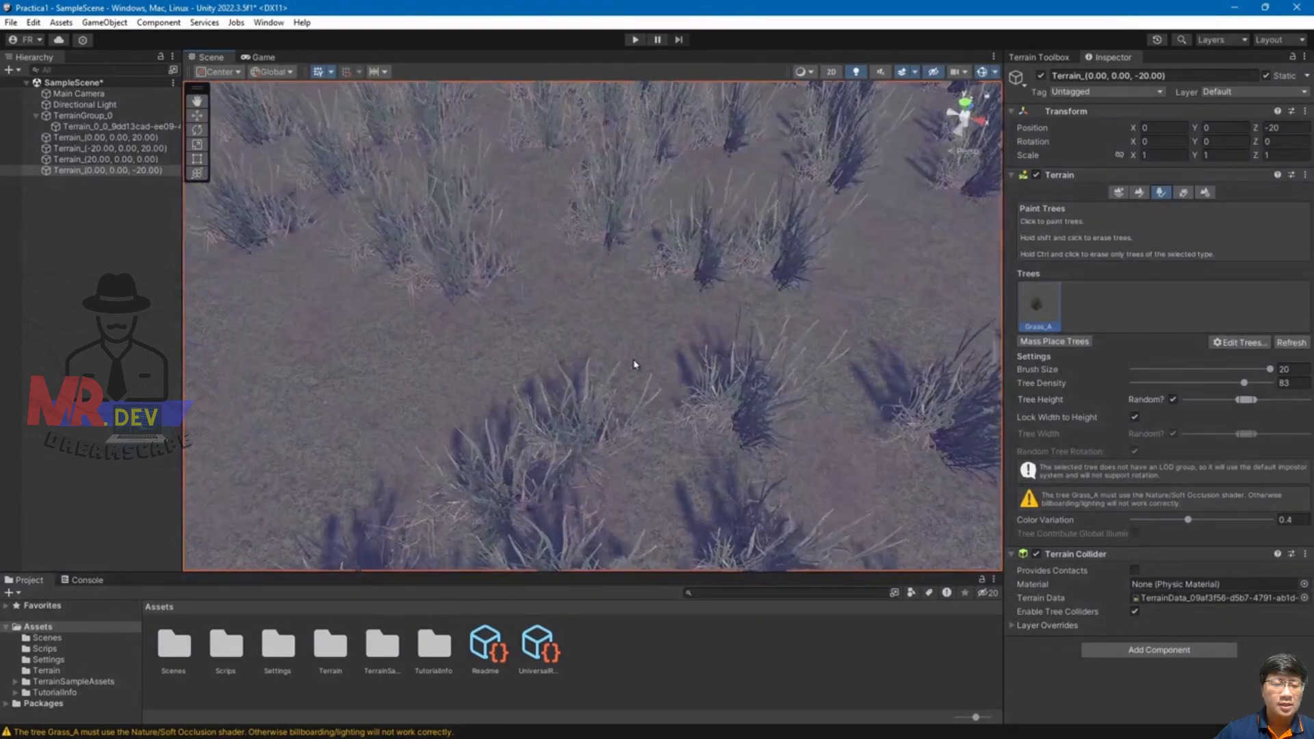
{"action": "scroll", "coordinate": [627, 361], "scroll_direction": "down", "scroll_amount": 5}
{"action": "middle_click_drag", "start_coordinate": [540, 336], "coordinate": [548, 339]}
{"action": "scroll", "coordinate": [604, 375], "scroll_direction": "down", "scroll_amount": 2}
{"action": "scroll", "coordinate": [695, 405], "scroll_direction": "up", "scroll_amount": 10}
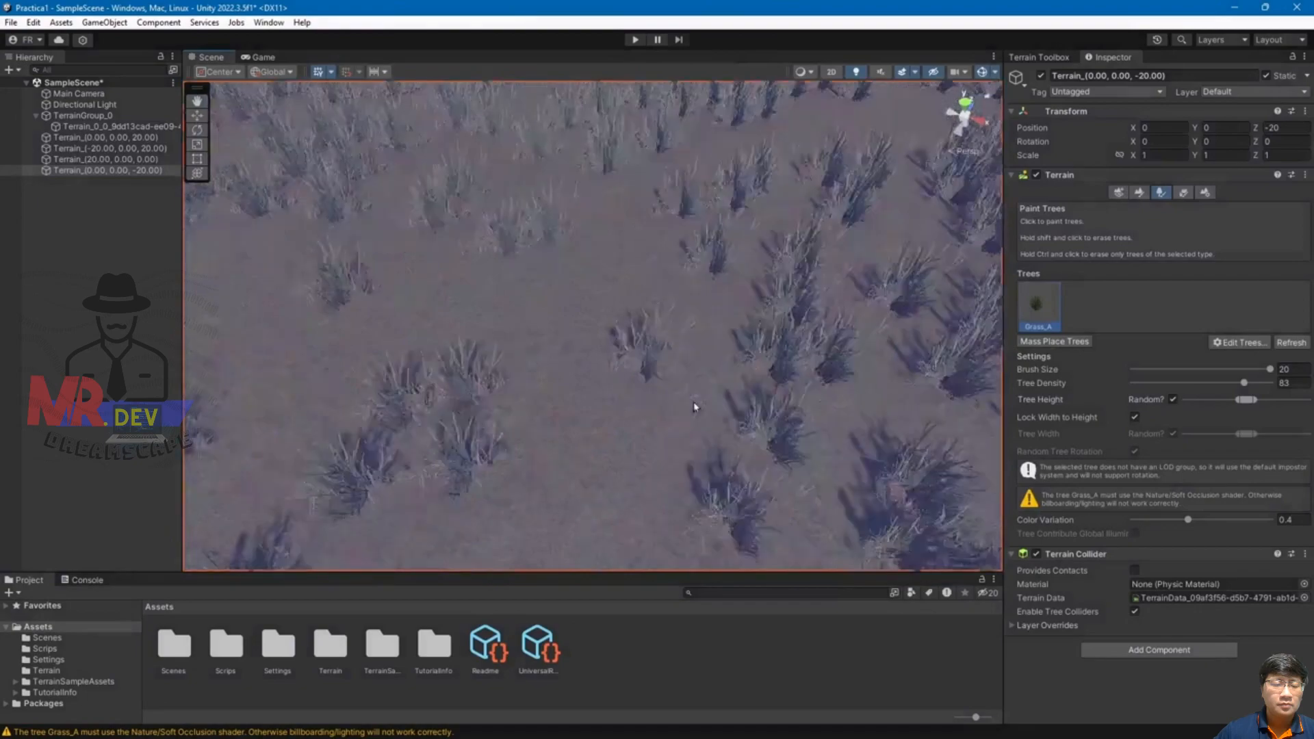
{"action": "scroll", "coordinate": [705, 368], "scroll_direction": "down", "scroll_amount": 8}
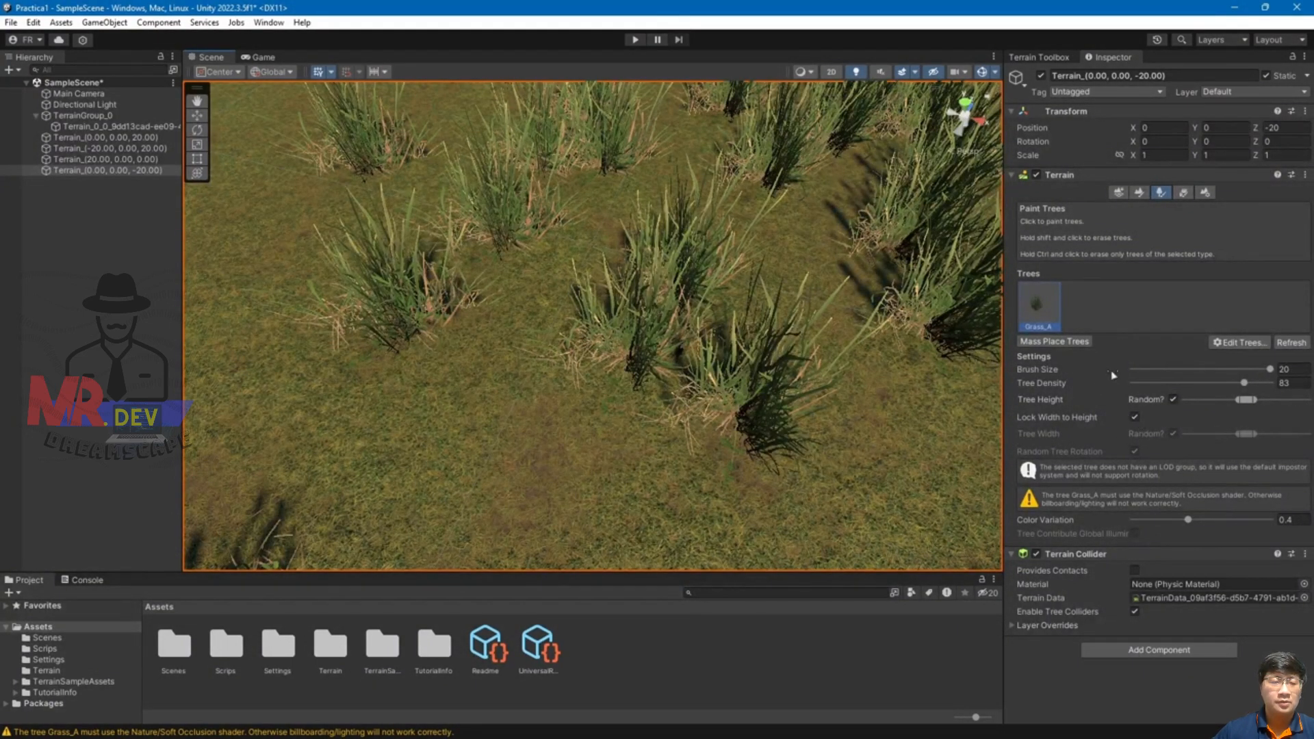
View the Paint Details options, then review the (0, 0, -20) tile's Terrain Settings from Basic Terrain to Lightmapping.
{"action": "left_click", "coordinate": [1180, 194]}
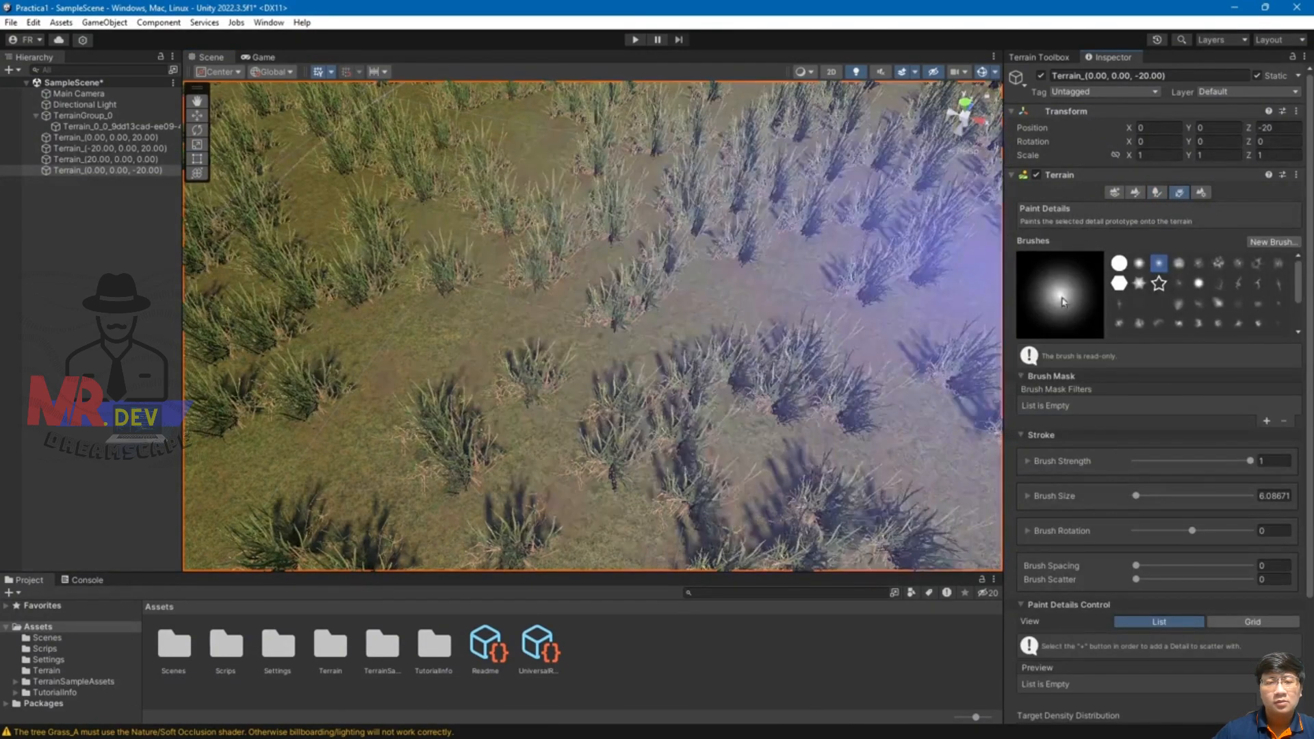
{"action": "left_click", "coordinate": [1202, 193]}
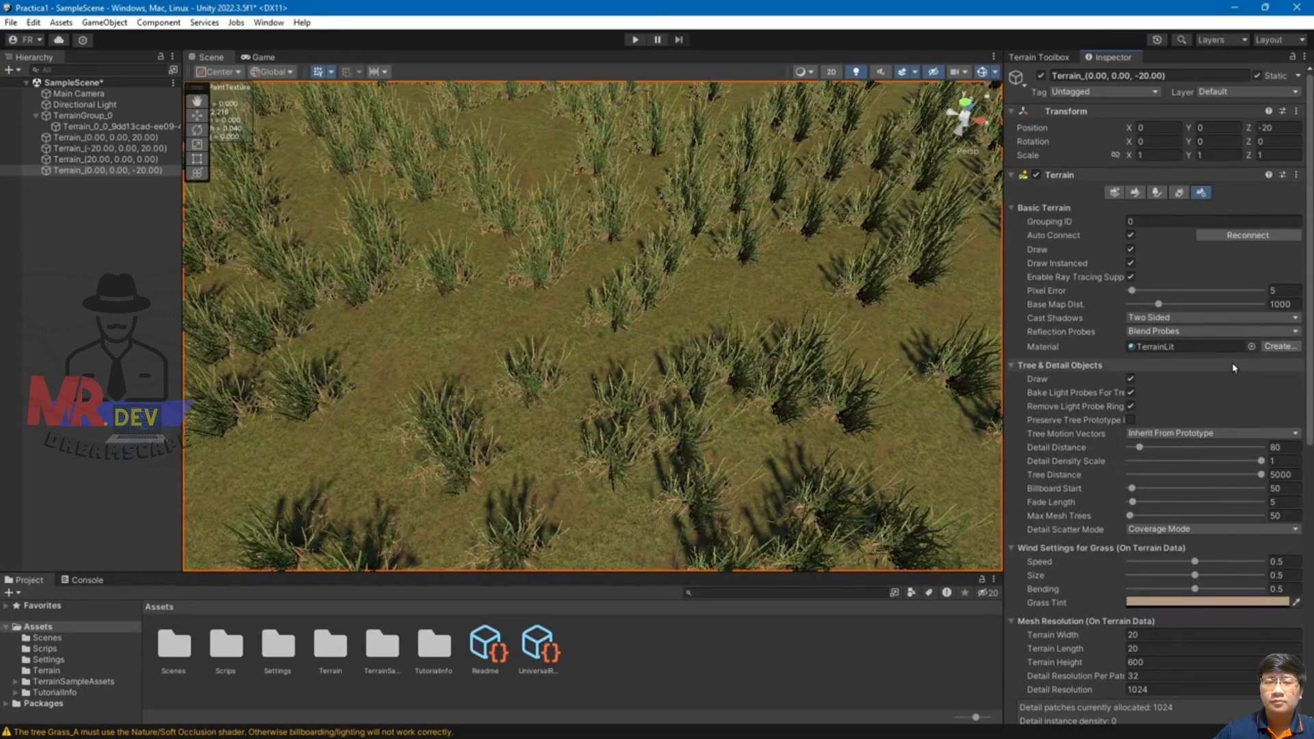
{"action": "scroll", "coordinate": [1225, 369], "scroll_direction": "down", "scroll_amount": 3}
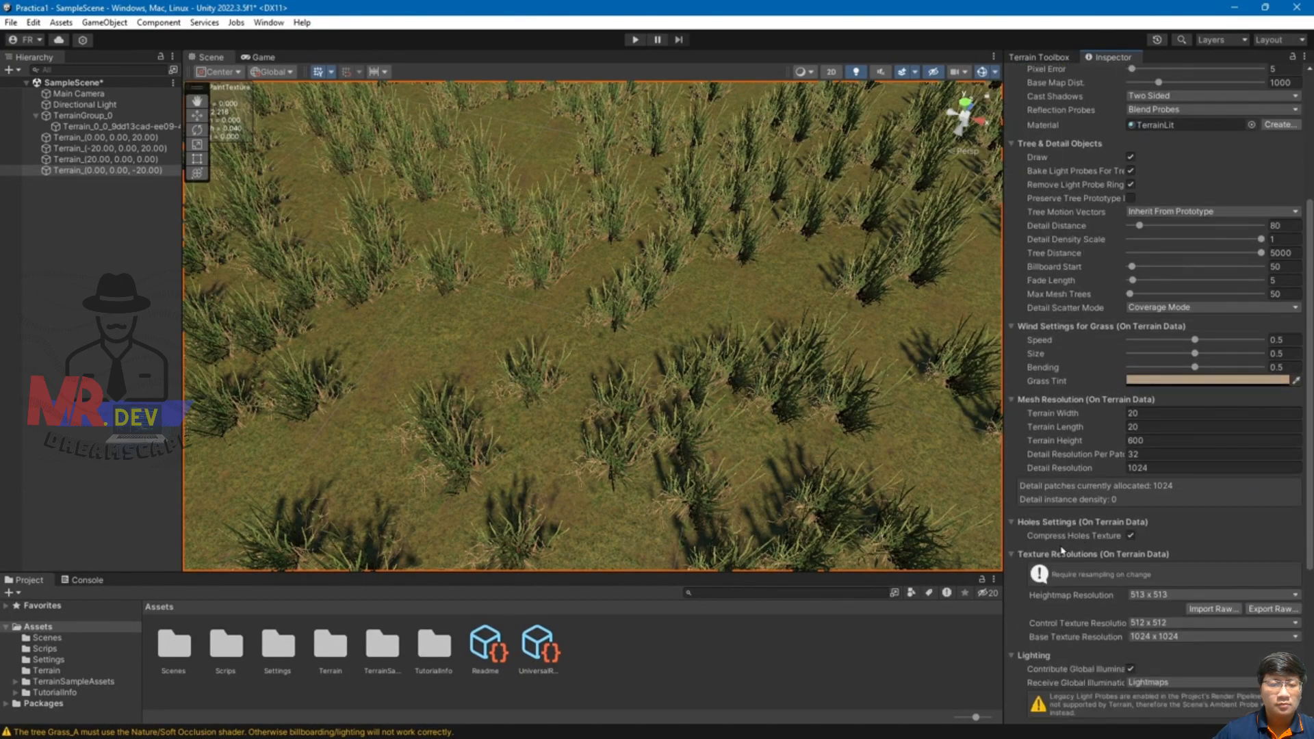
{"action": "scroll", "coordinate": [1147, 507], "scroll_direction": "up", "scroll_amount": 1}
{"action": "scroll", "coordinate": [1129, 411], "scroll_direction": "down", "scroll_amount": 5}
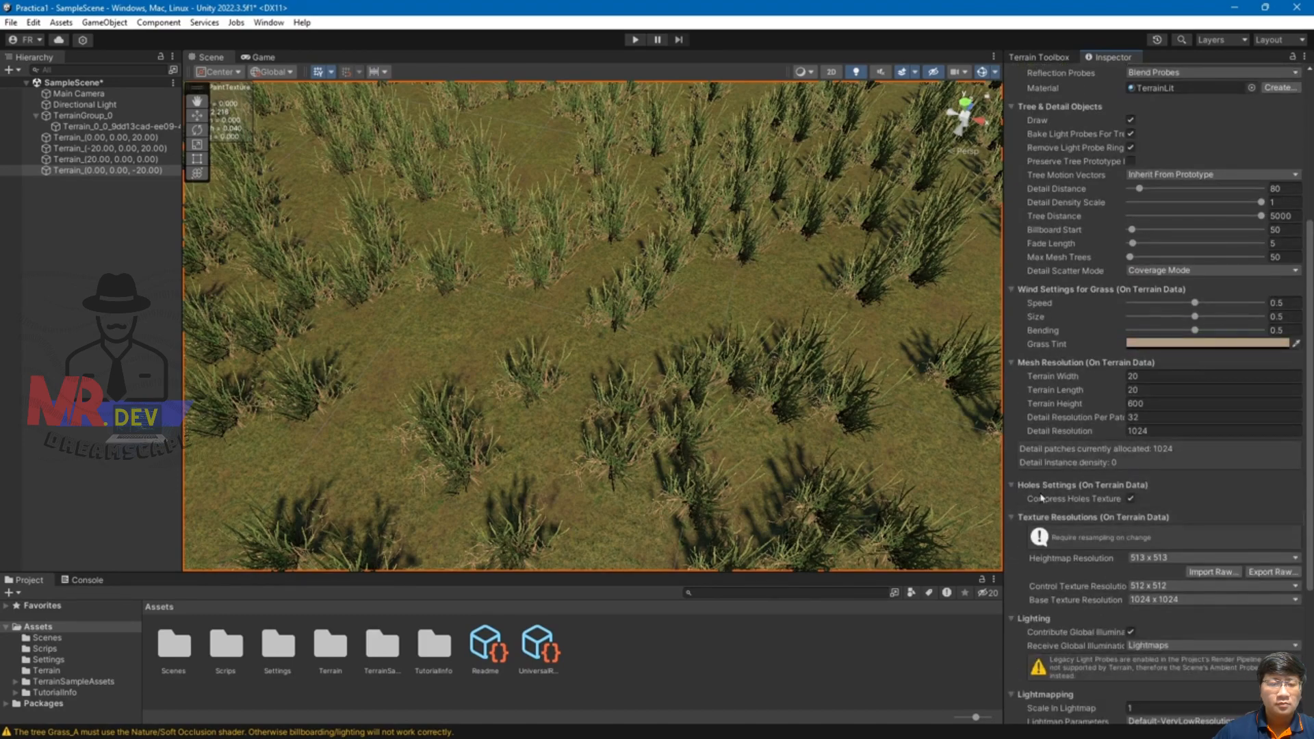
{"action": "scroll", "coordinate": [1108, 308], "scroll_direction": "up", "scroll_amount": 6}
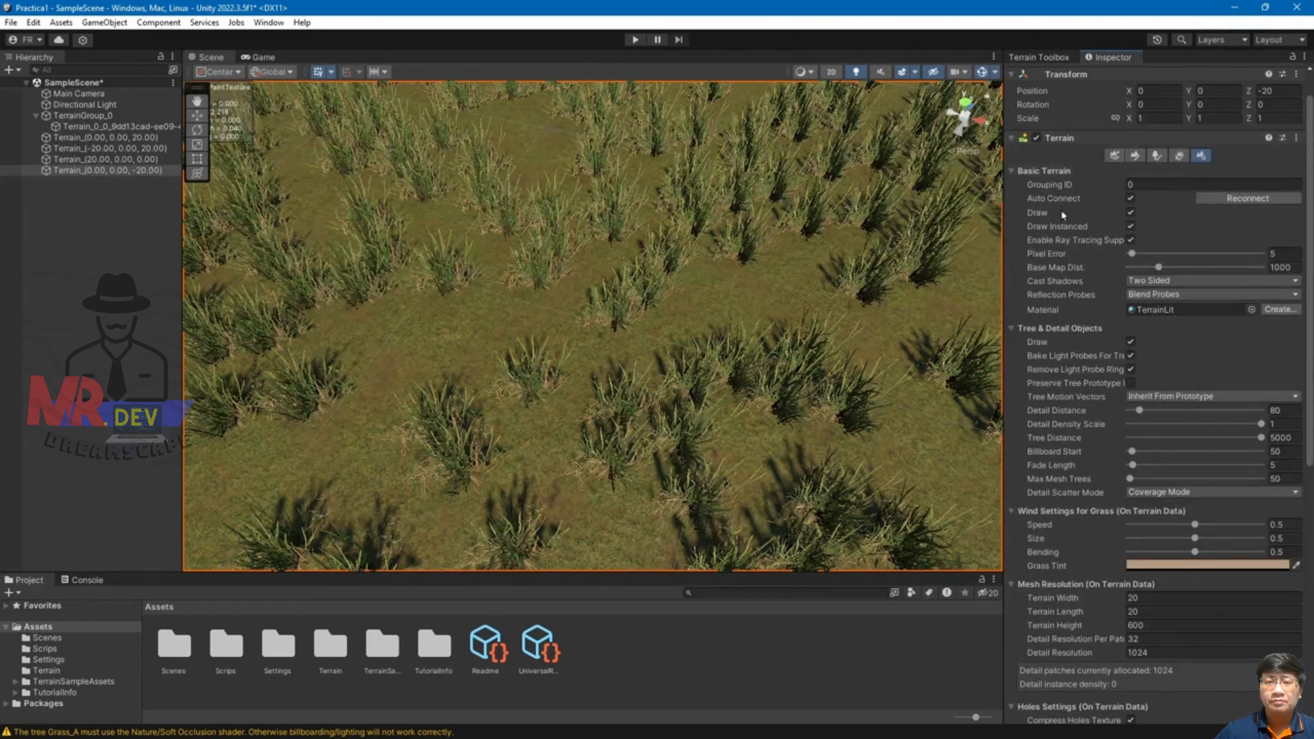
{"action": "scroll", "coordinate": [1096, 277], "scroll_direction": "up", "scroll_amount": 1}
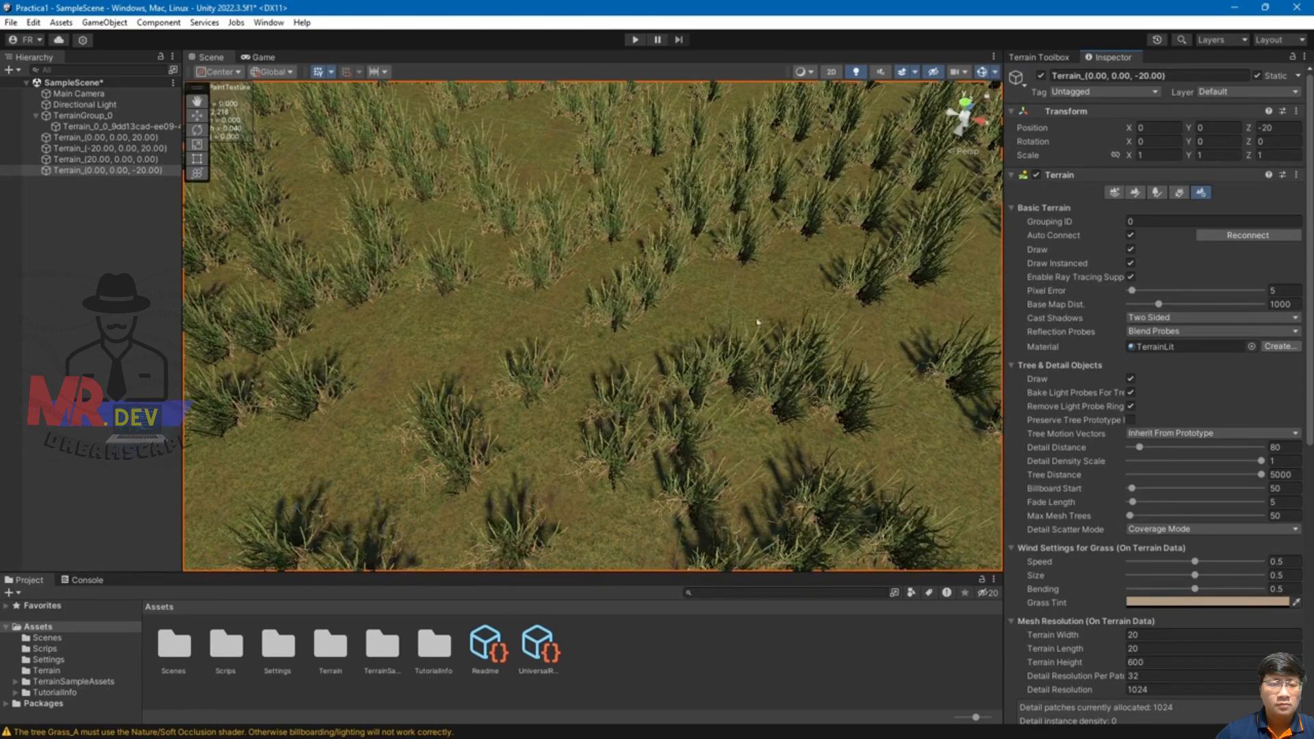